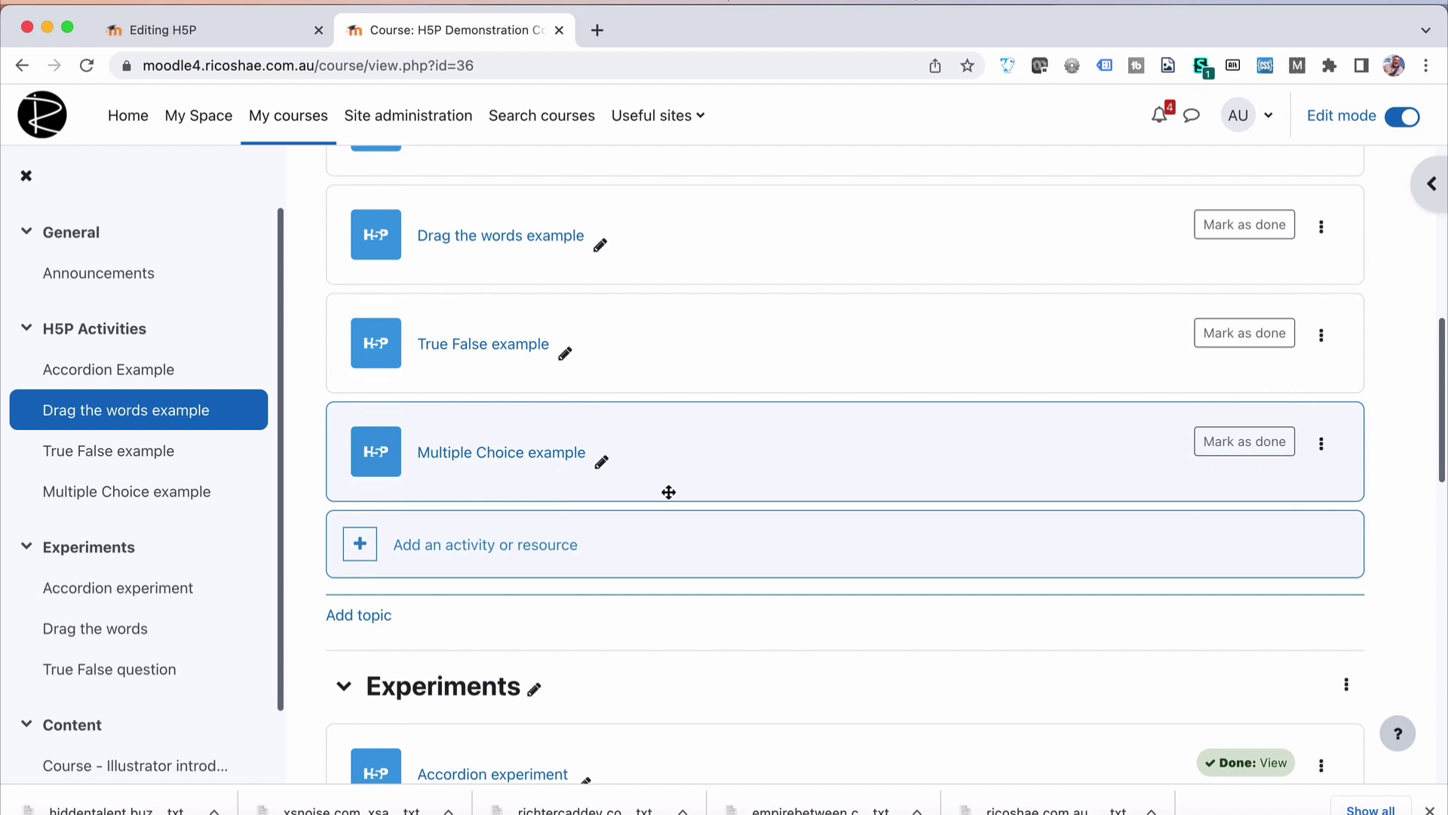
- Open the Multiple Choice example activity from the course page
scroll(648, 362, up, 10)
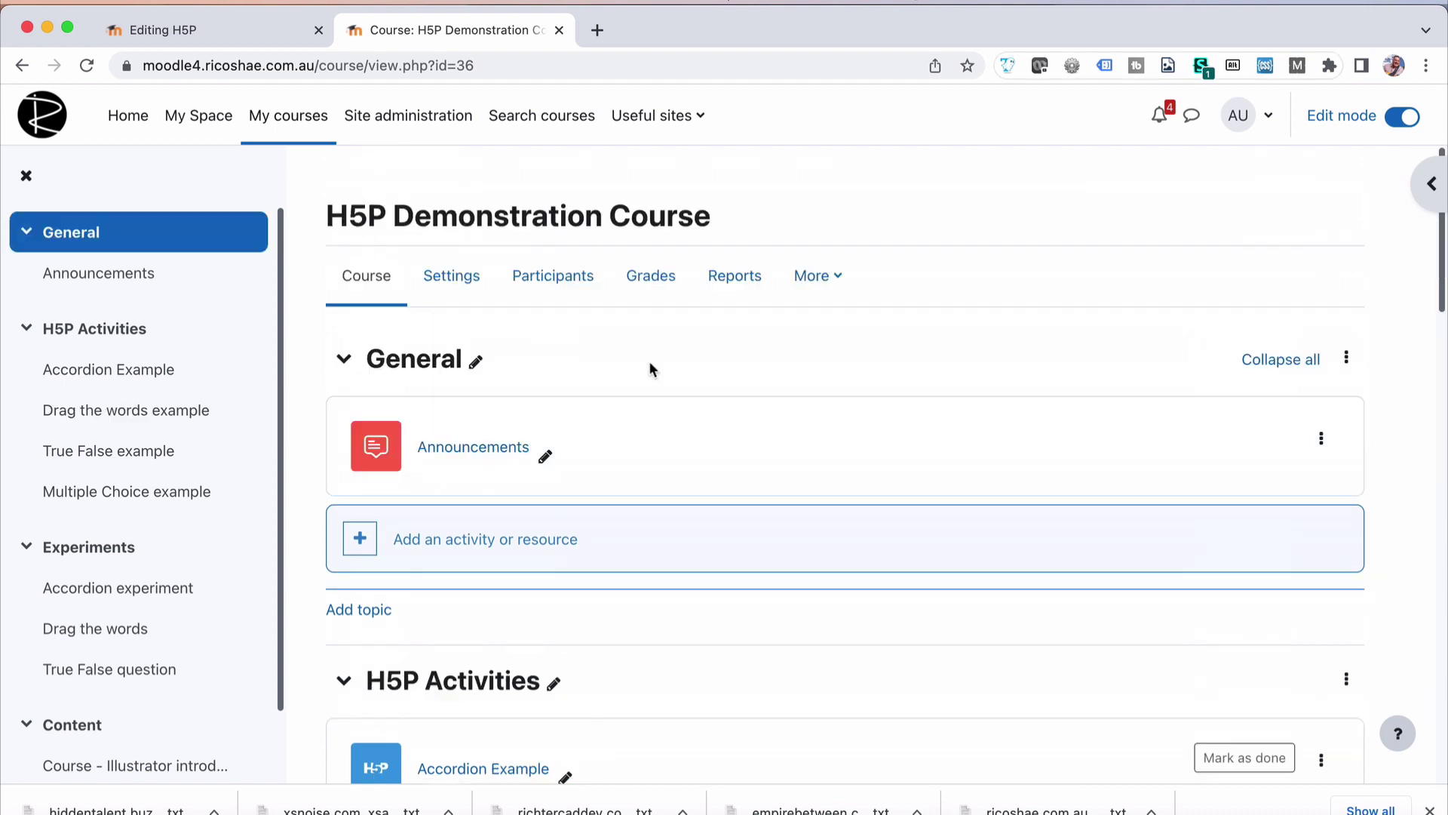
scroll(647, 360, down, 6)
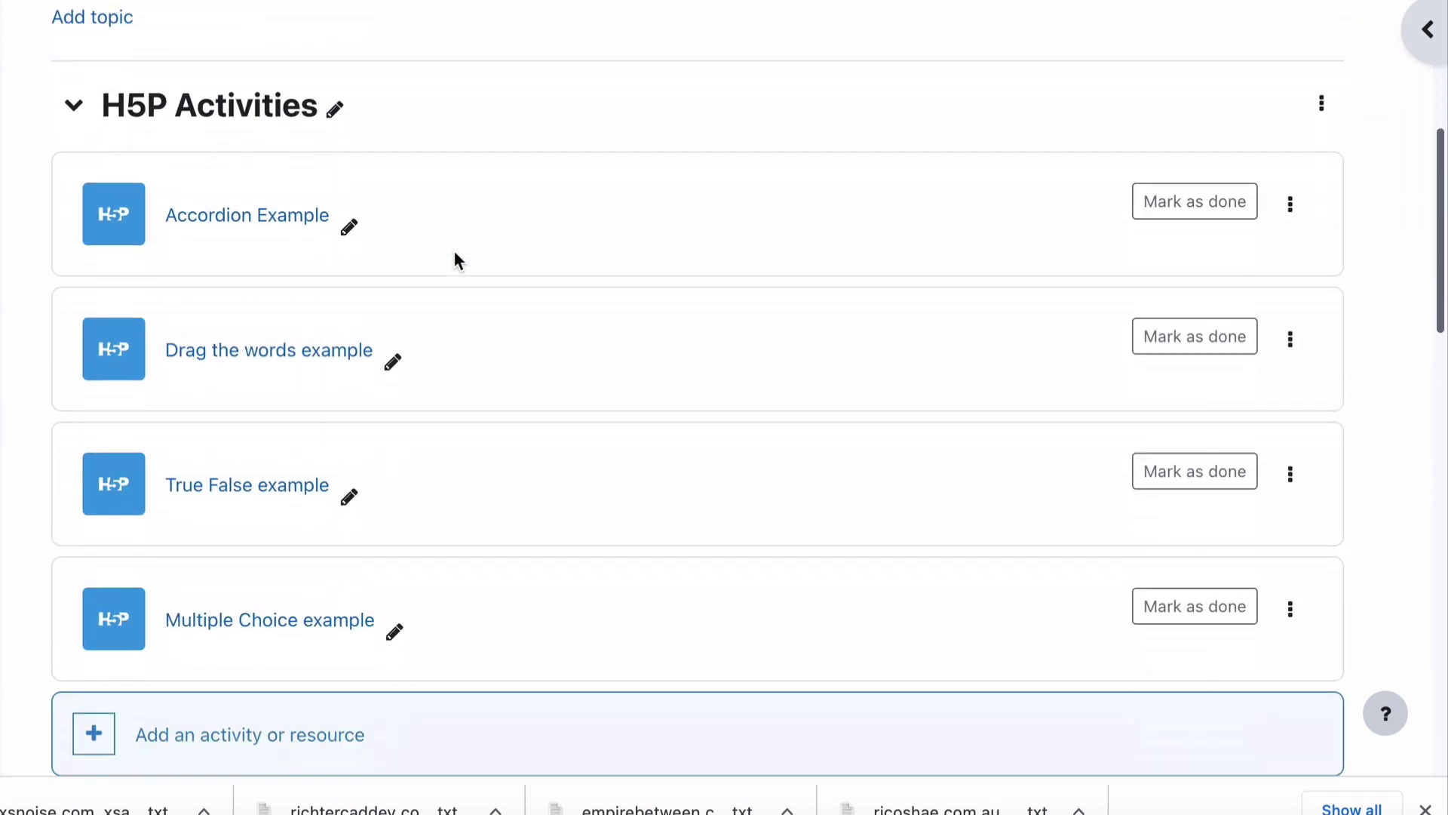
scroll(455, 255, down, 3)
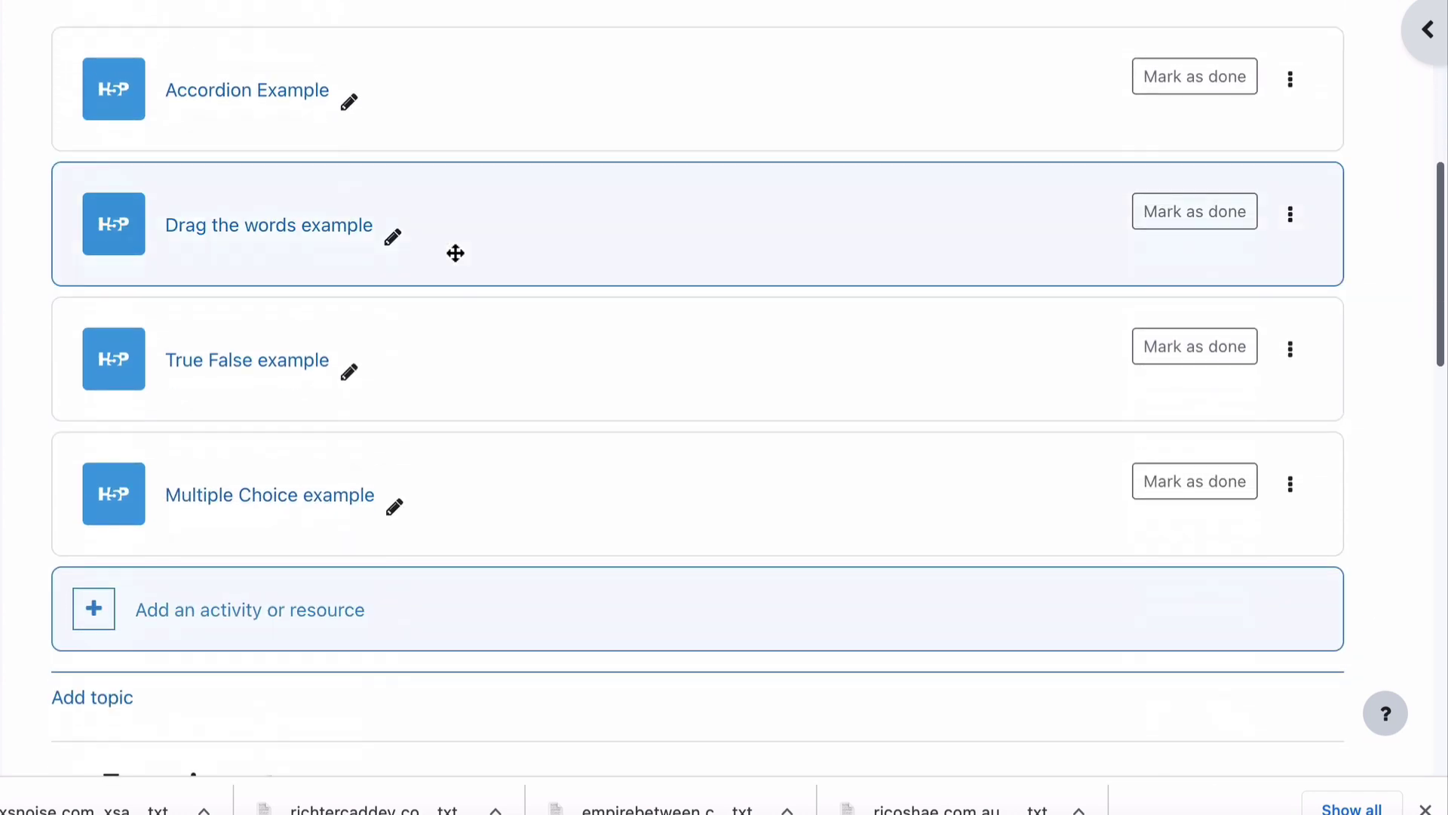
click(249, 387)
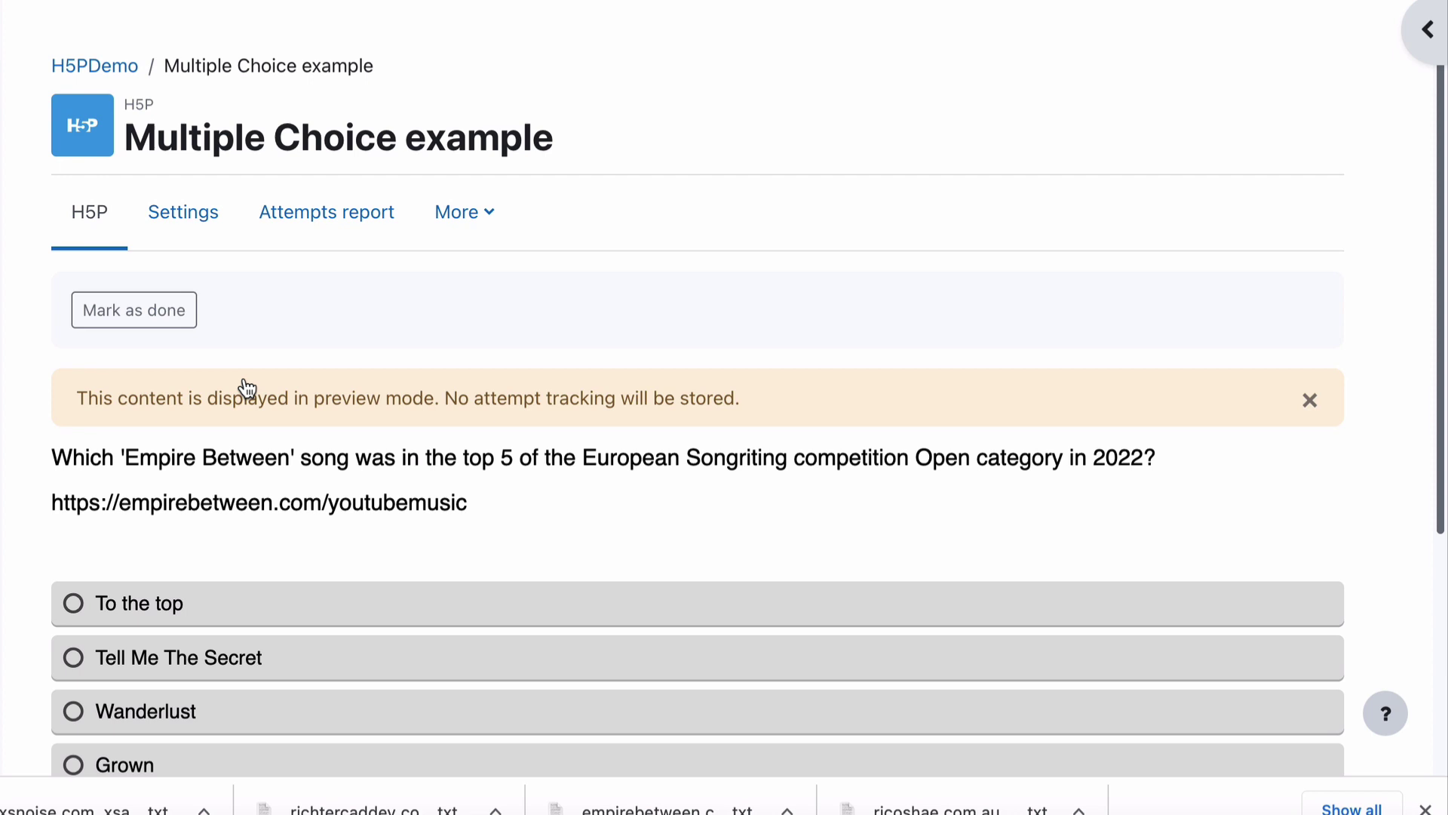
- Highlight the song question text and the web address beneath it, then clear the selection
scroll(247, 388, down, 2)
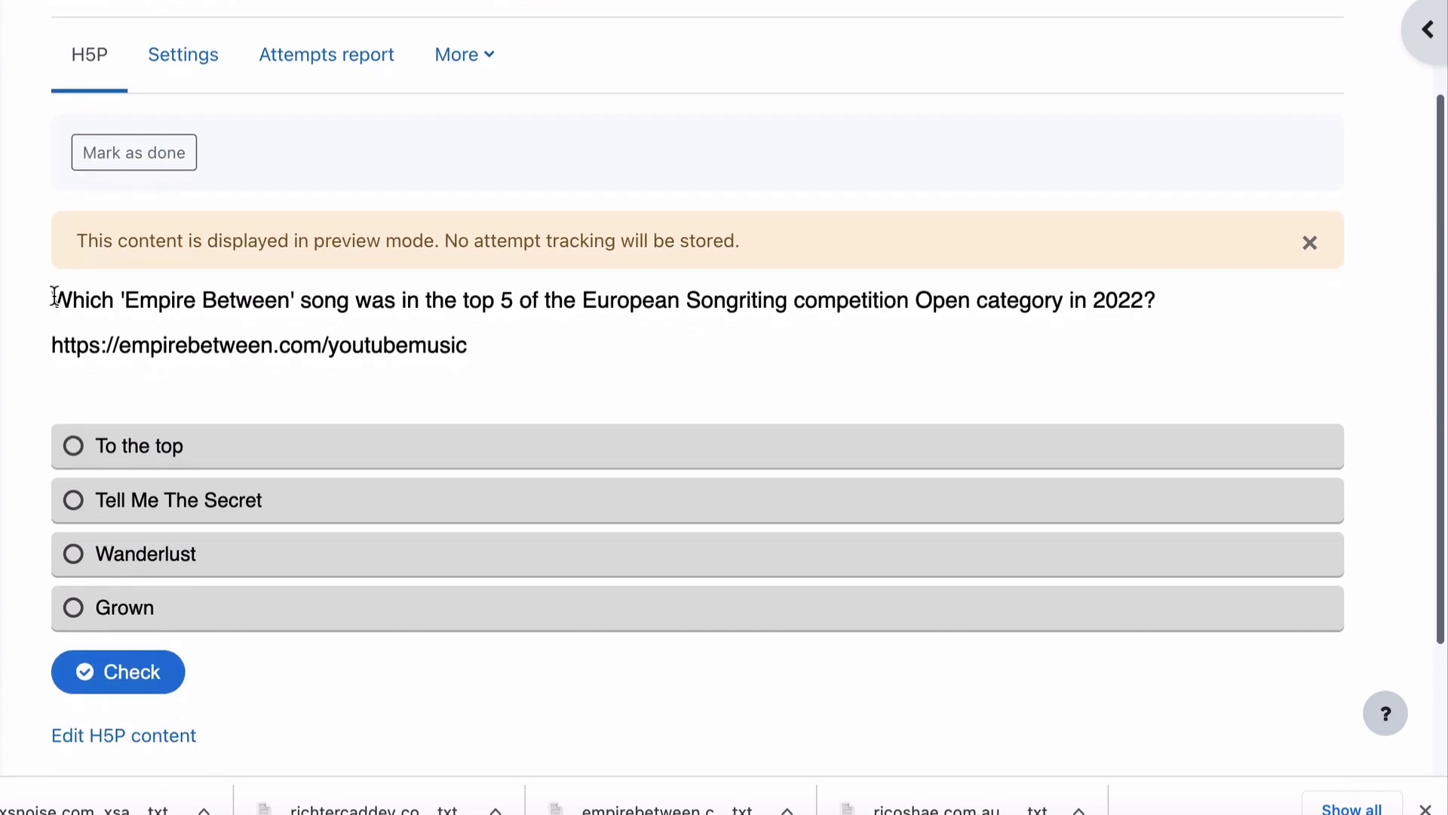
drag(55, 296, 1182, 305)
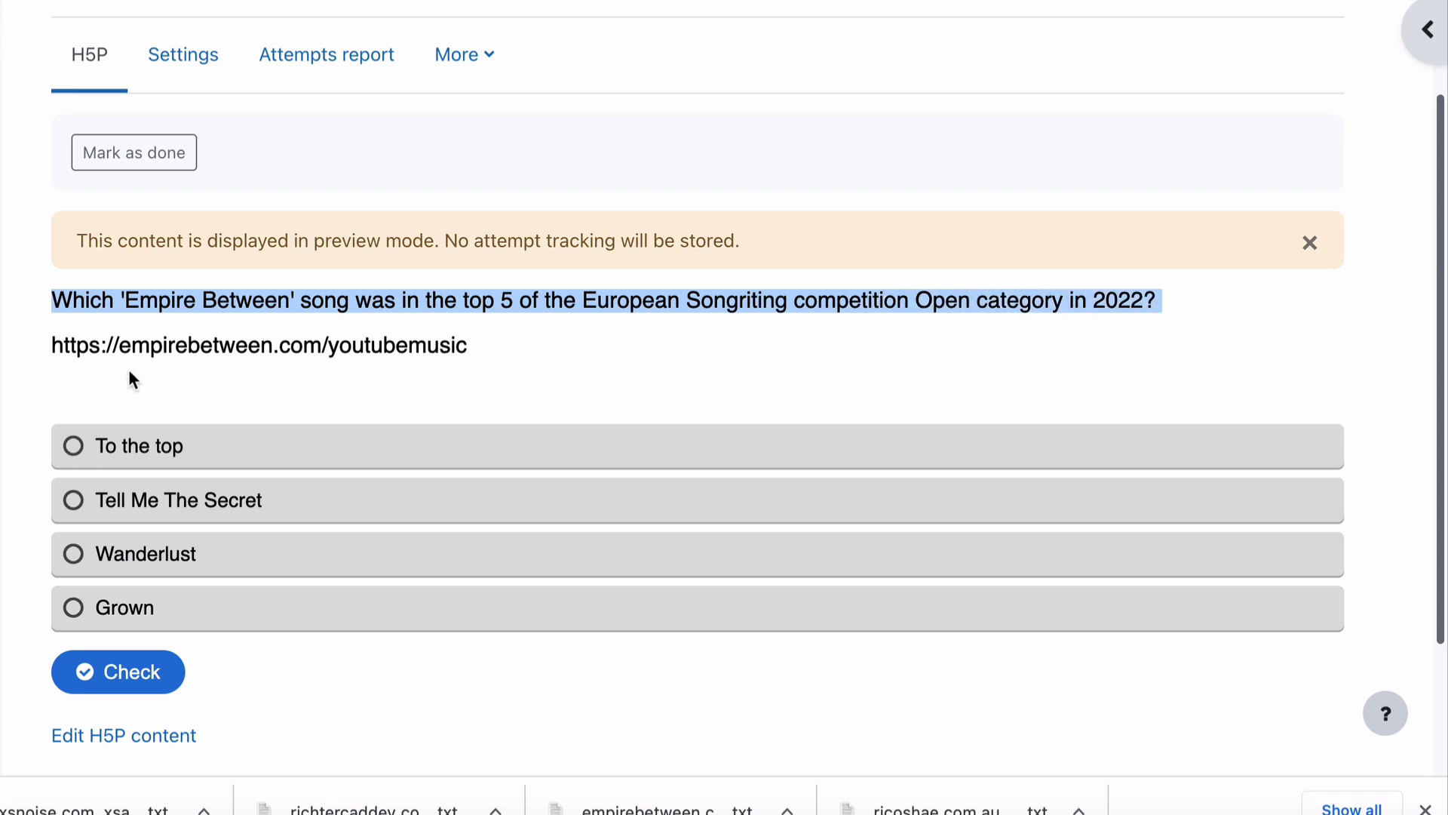
drag(119, 345, 471, 351)
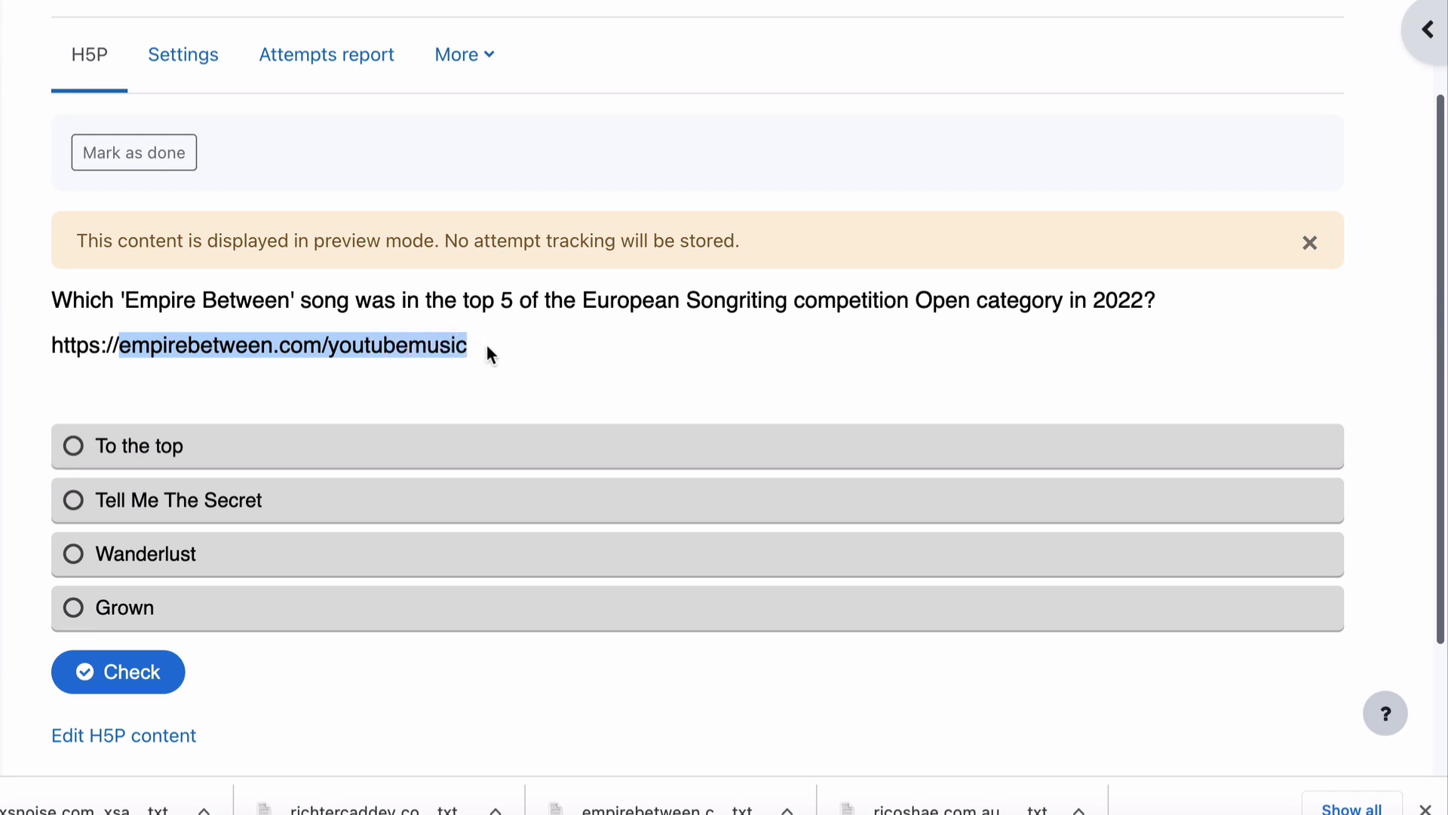
click(513, 349)
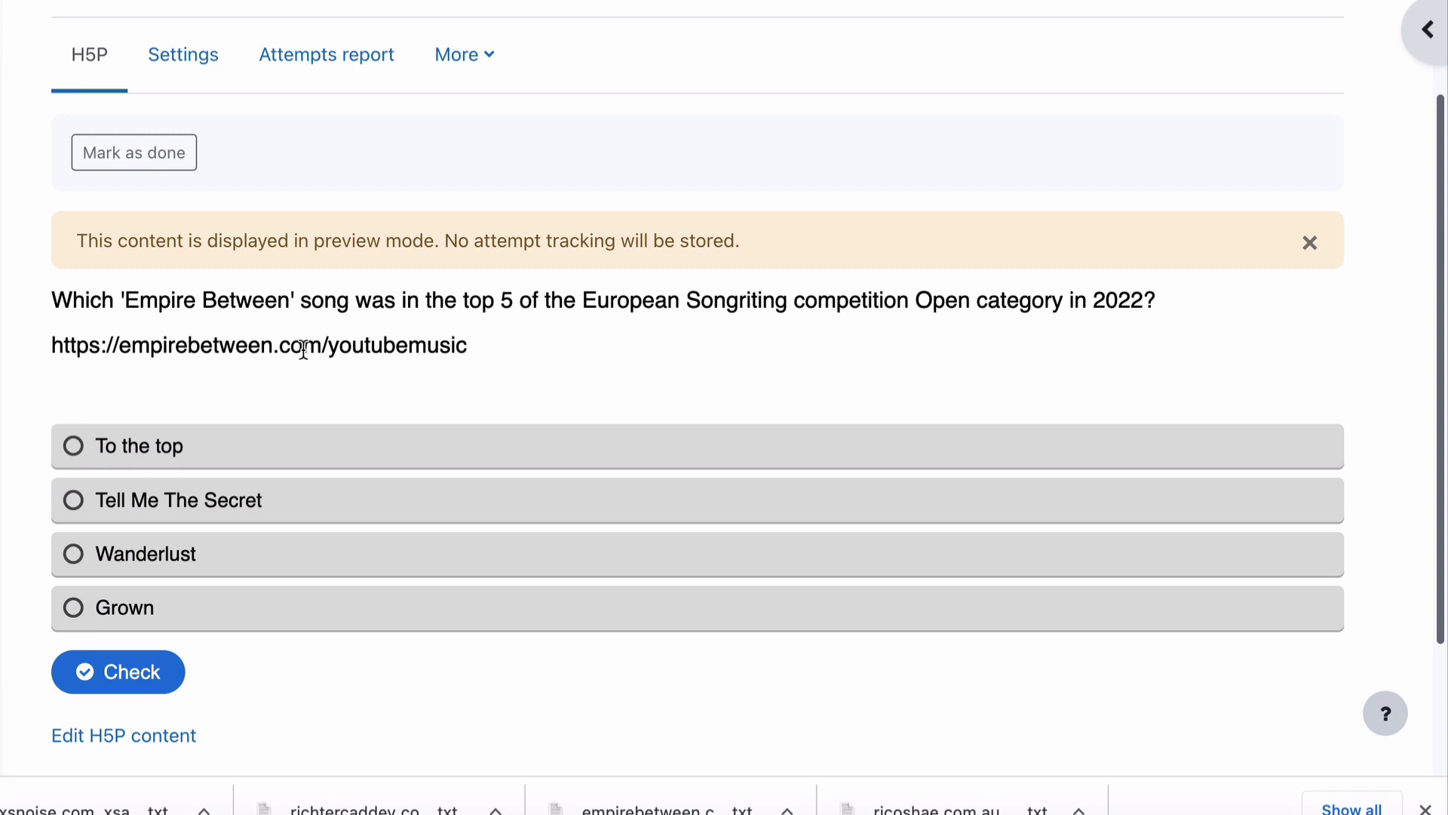
scroll(302, 349, down, 3)
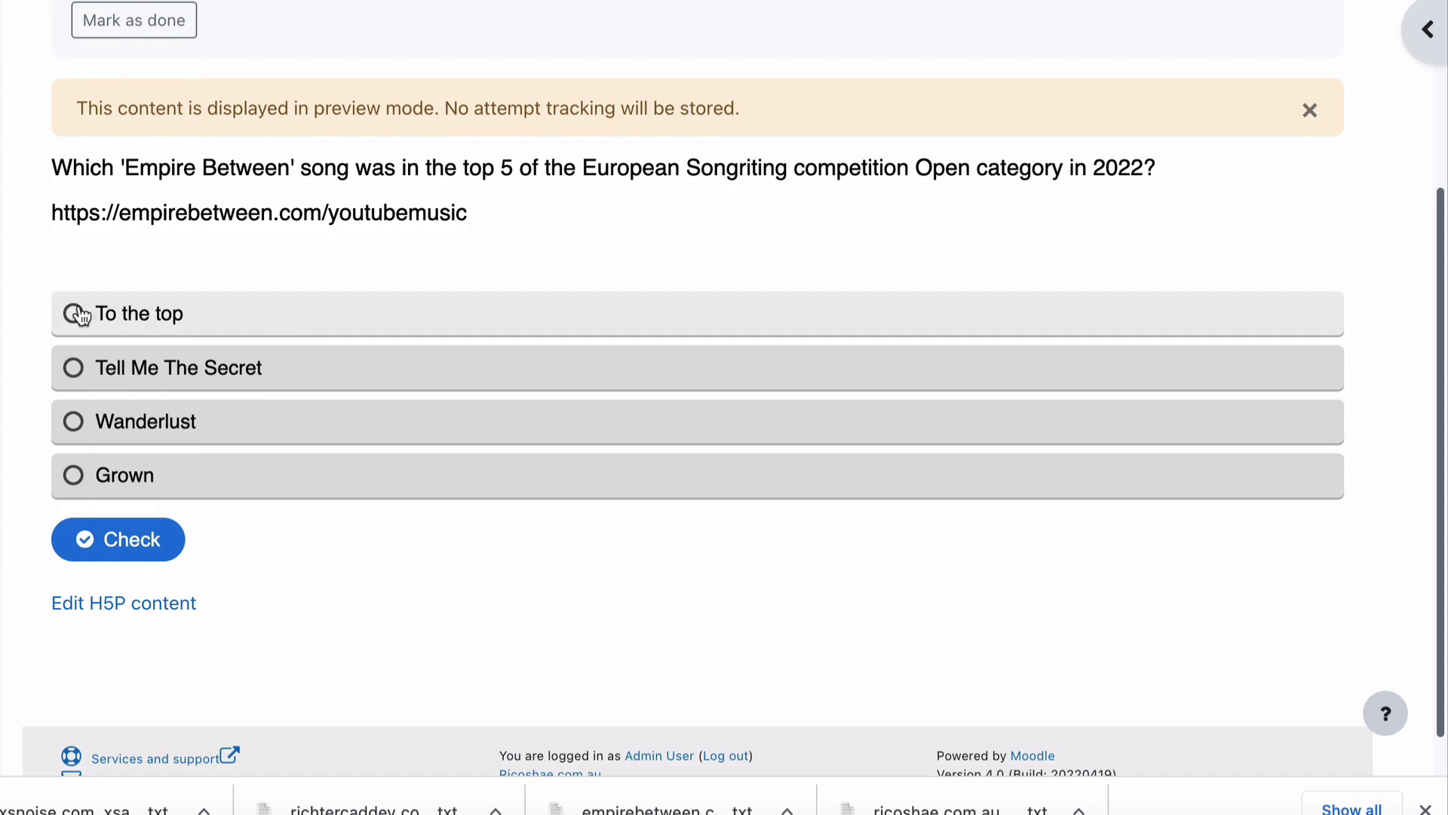
- Try To the top, Tell Me The Secret, Wanderlust and Grown, settling on To the top
click(77, 315)
click(75, 373)
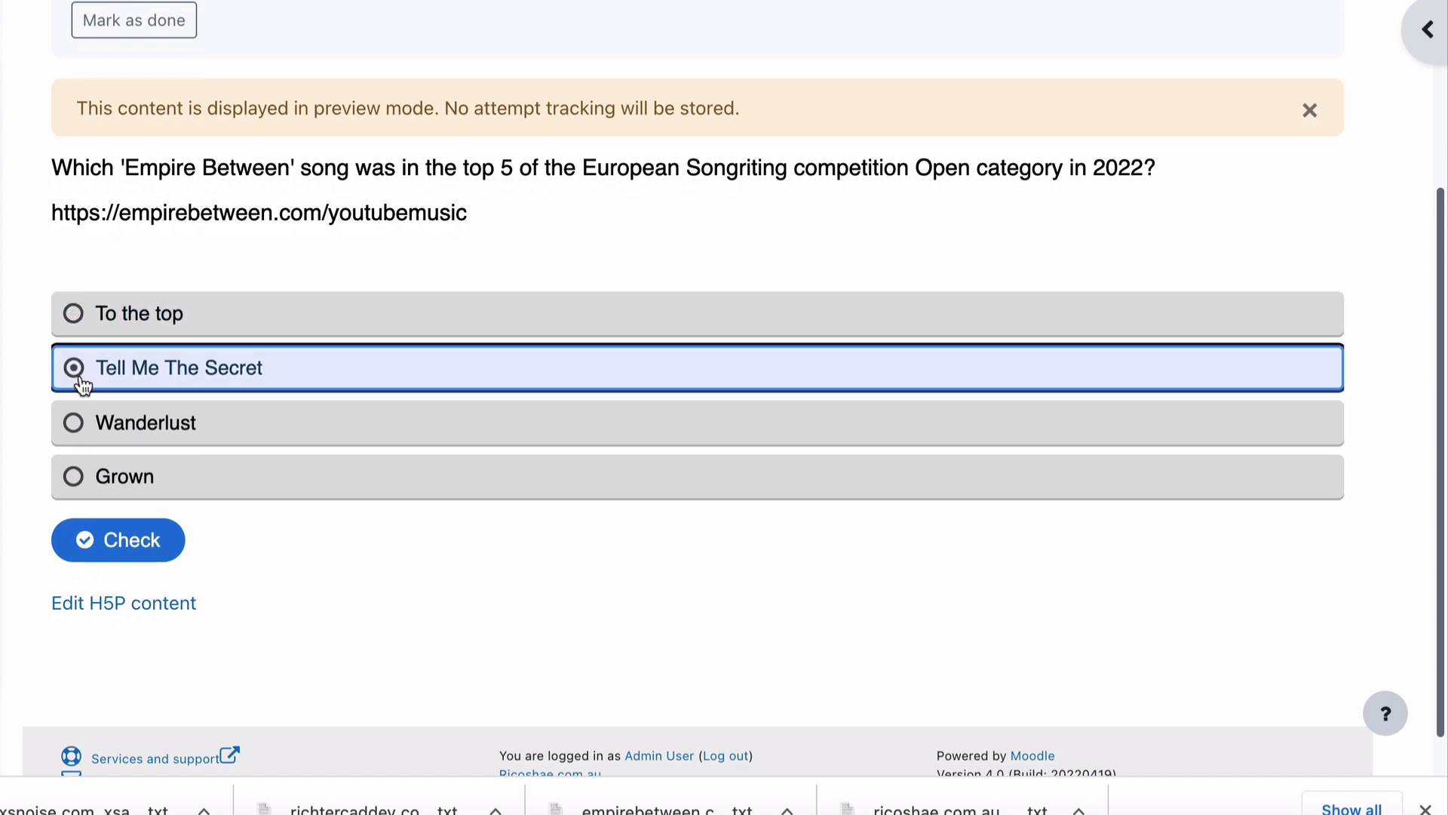
click(74, 424)
click(73, 477)
click(75, 424)
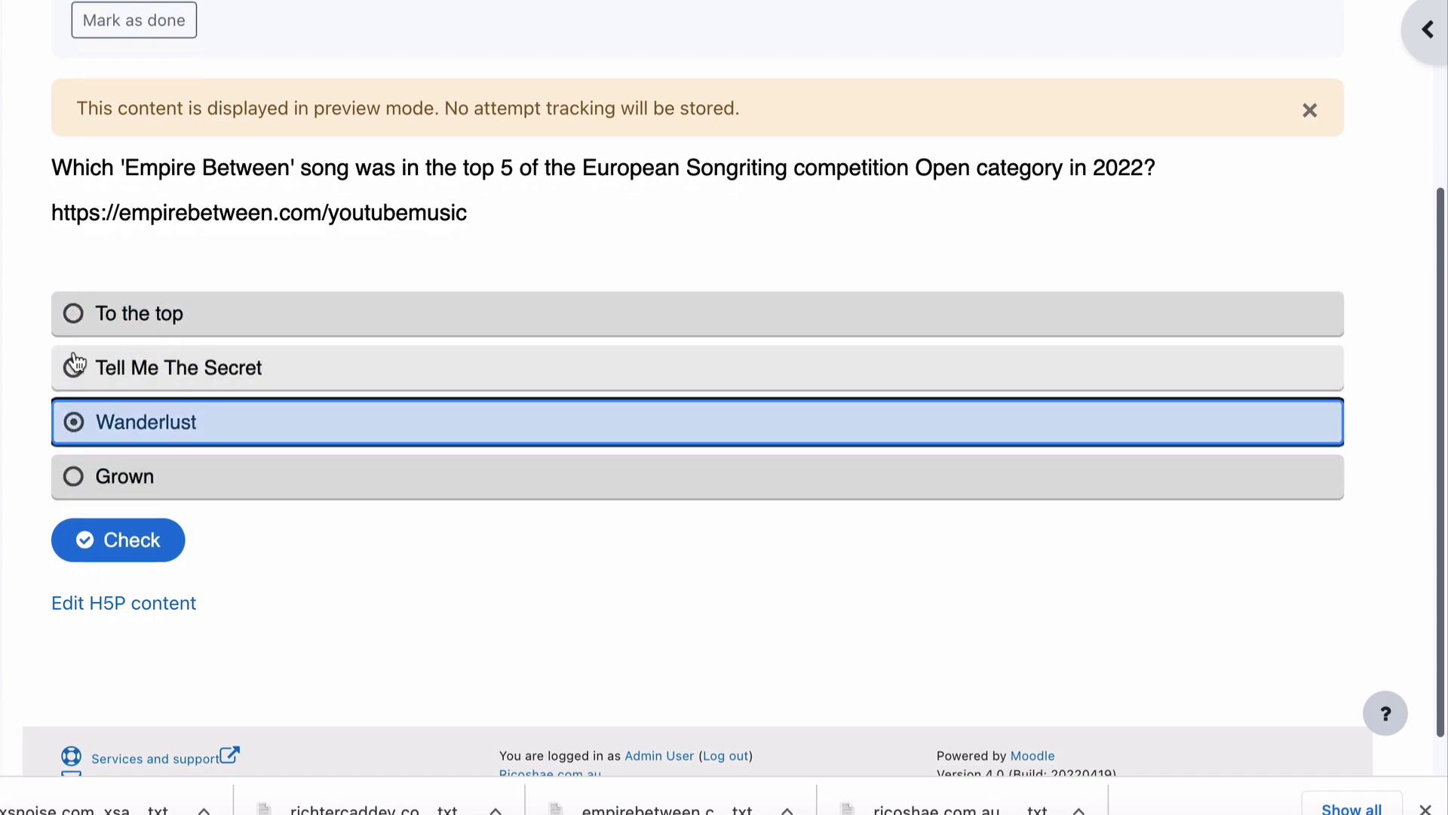
click(73, 369)
click(74, 313)
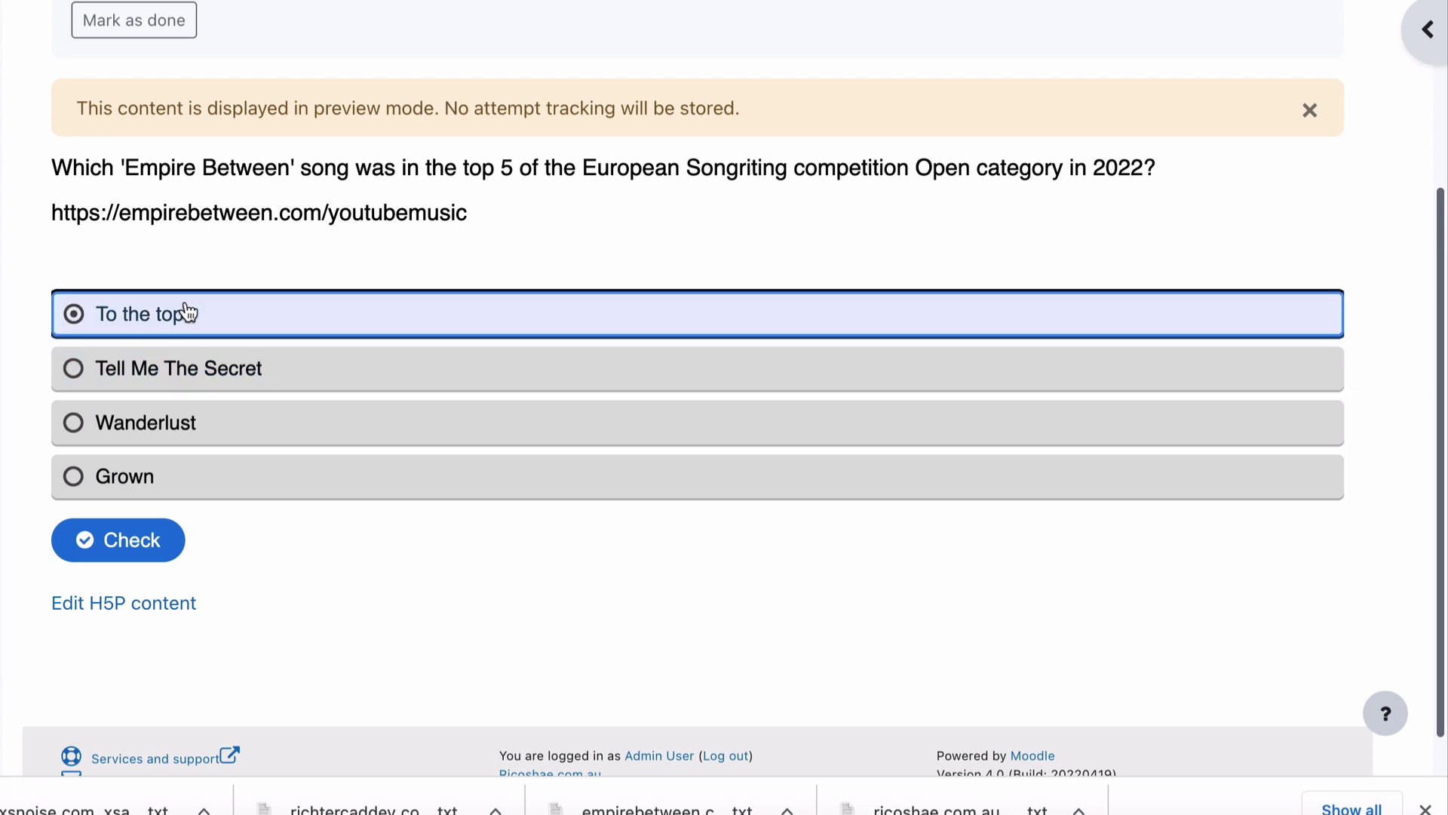
- Check To the top (scored 0/1), then retry with Wanderlust for a full 1/1
click(120, 539)
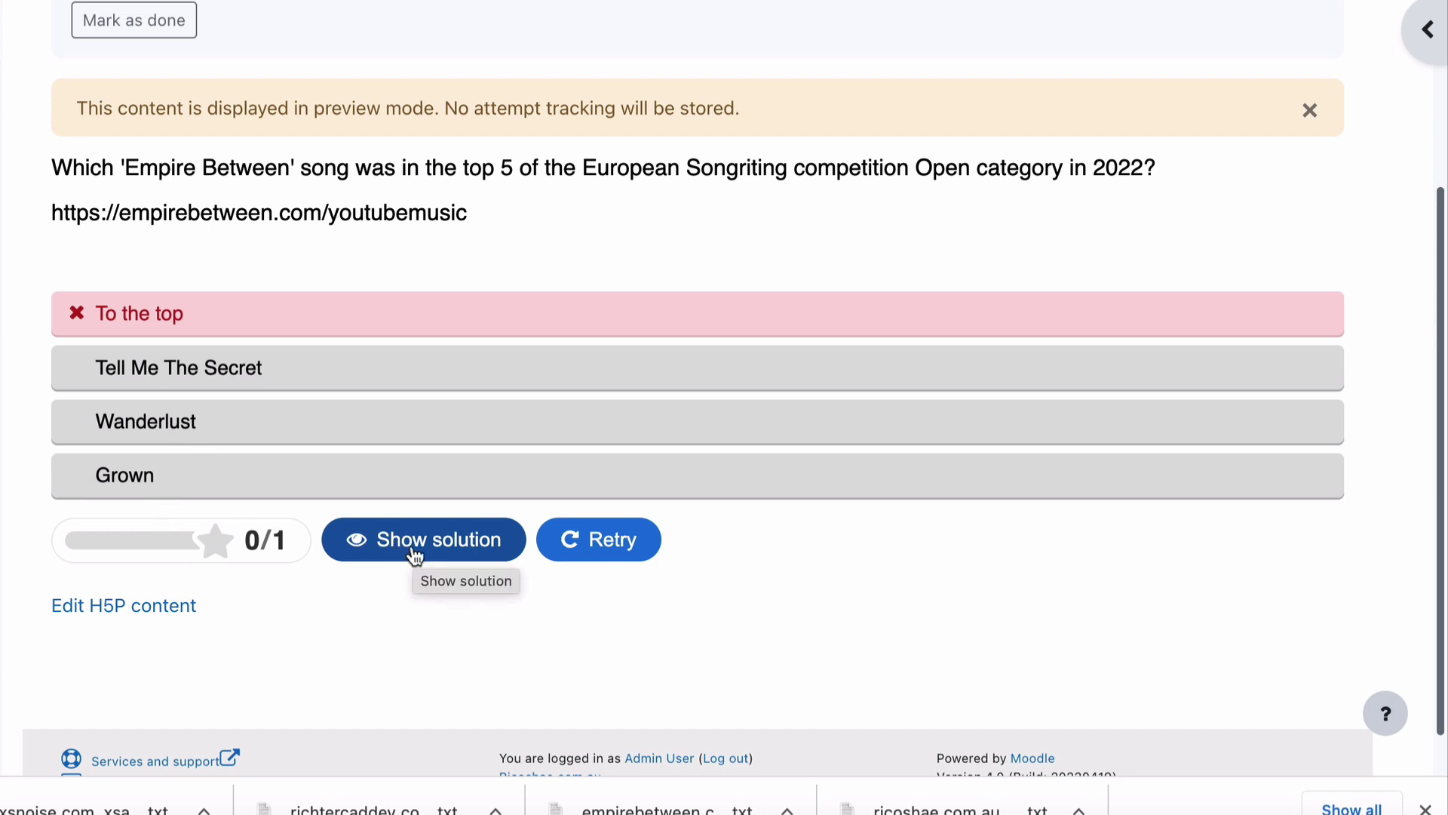
click(602, 542)
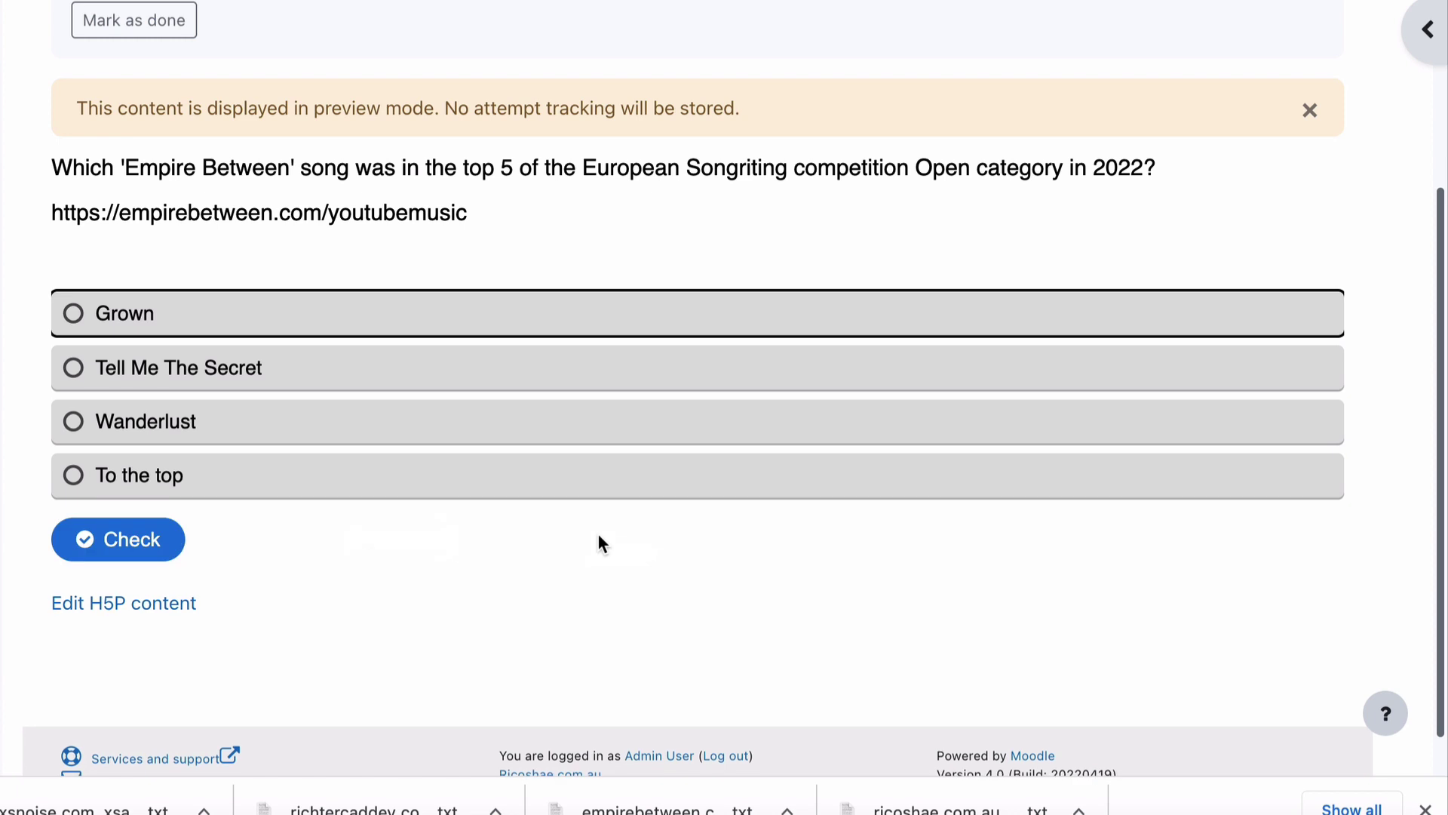
click(101, 428)
click(114, 538)
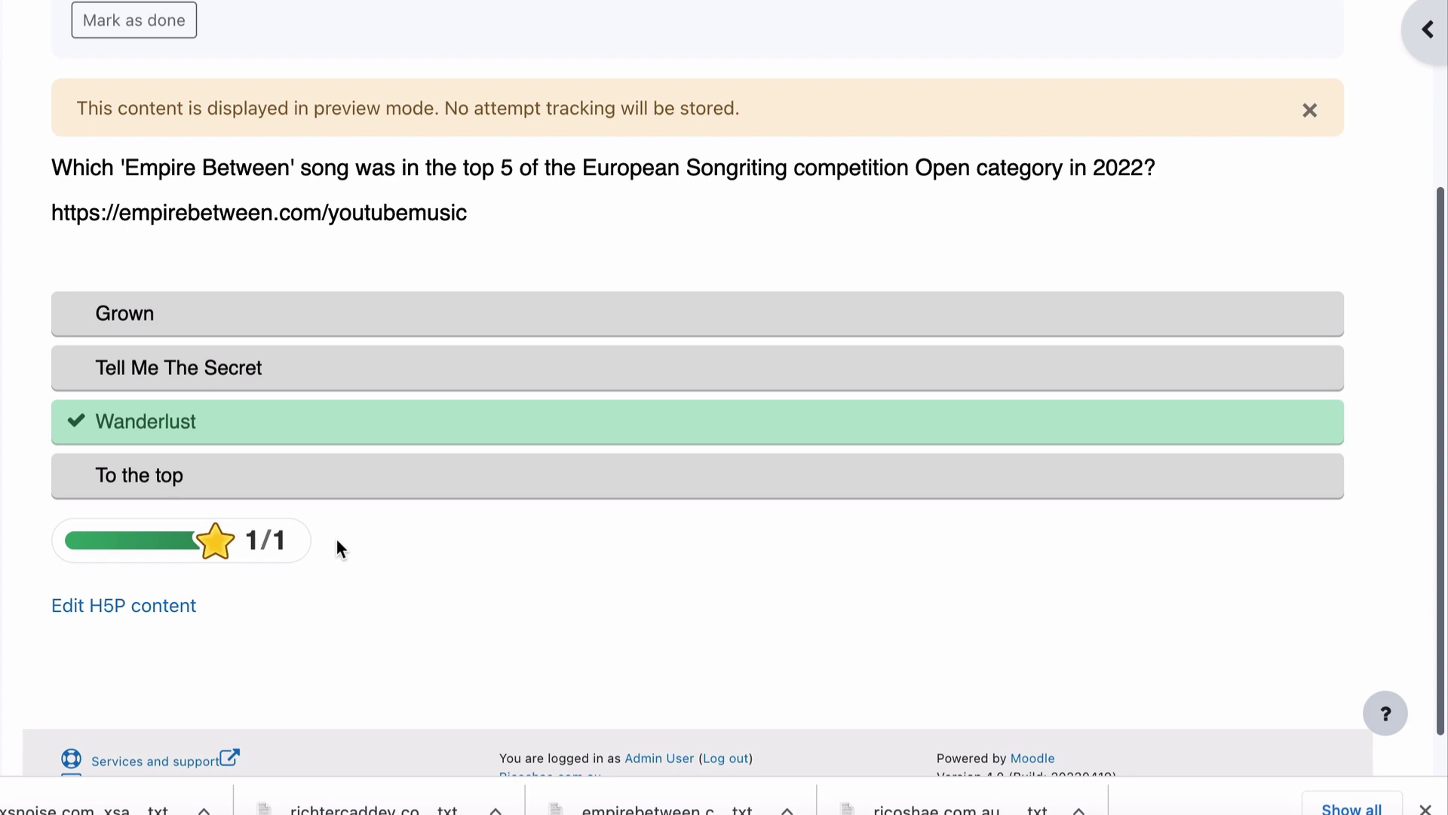
- Return to the H5PDemo course page and add an activity to the Experiments section
scroll(336, 538, up, 3)
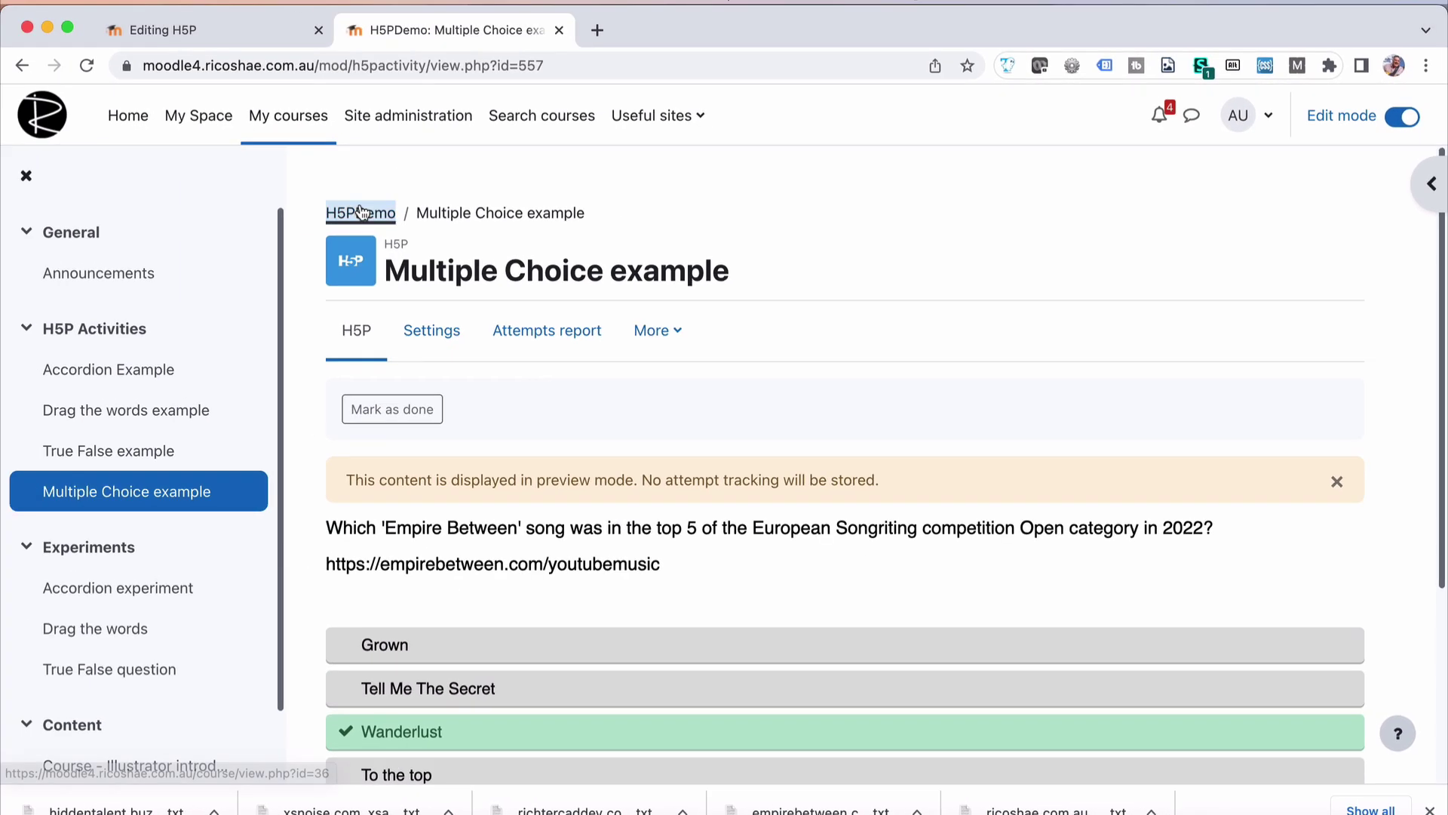
click(360, 212)
scroll(654, 373, down, 5)
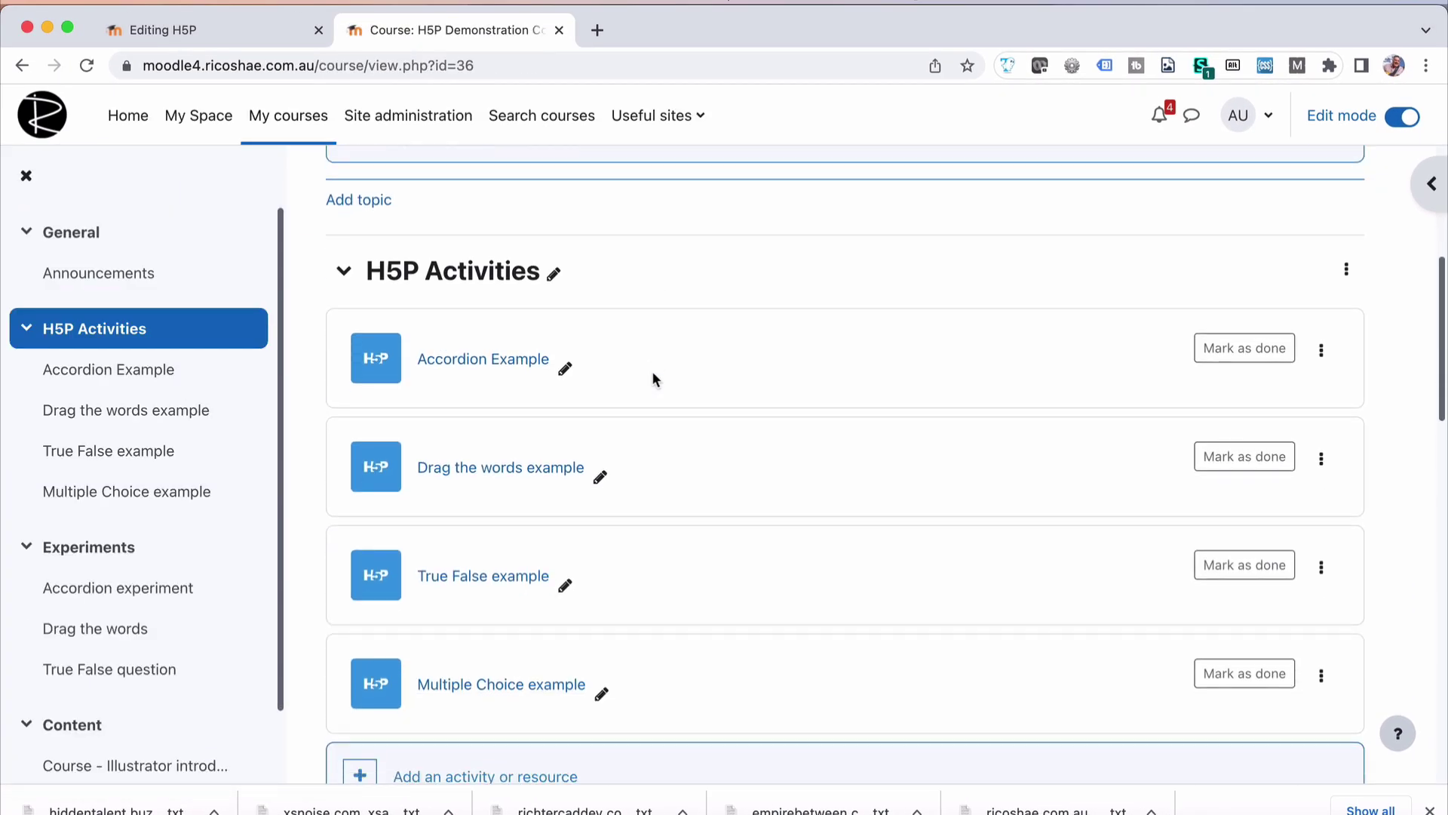
scroll(654, 374, down, 8)
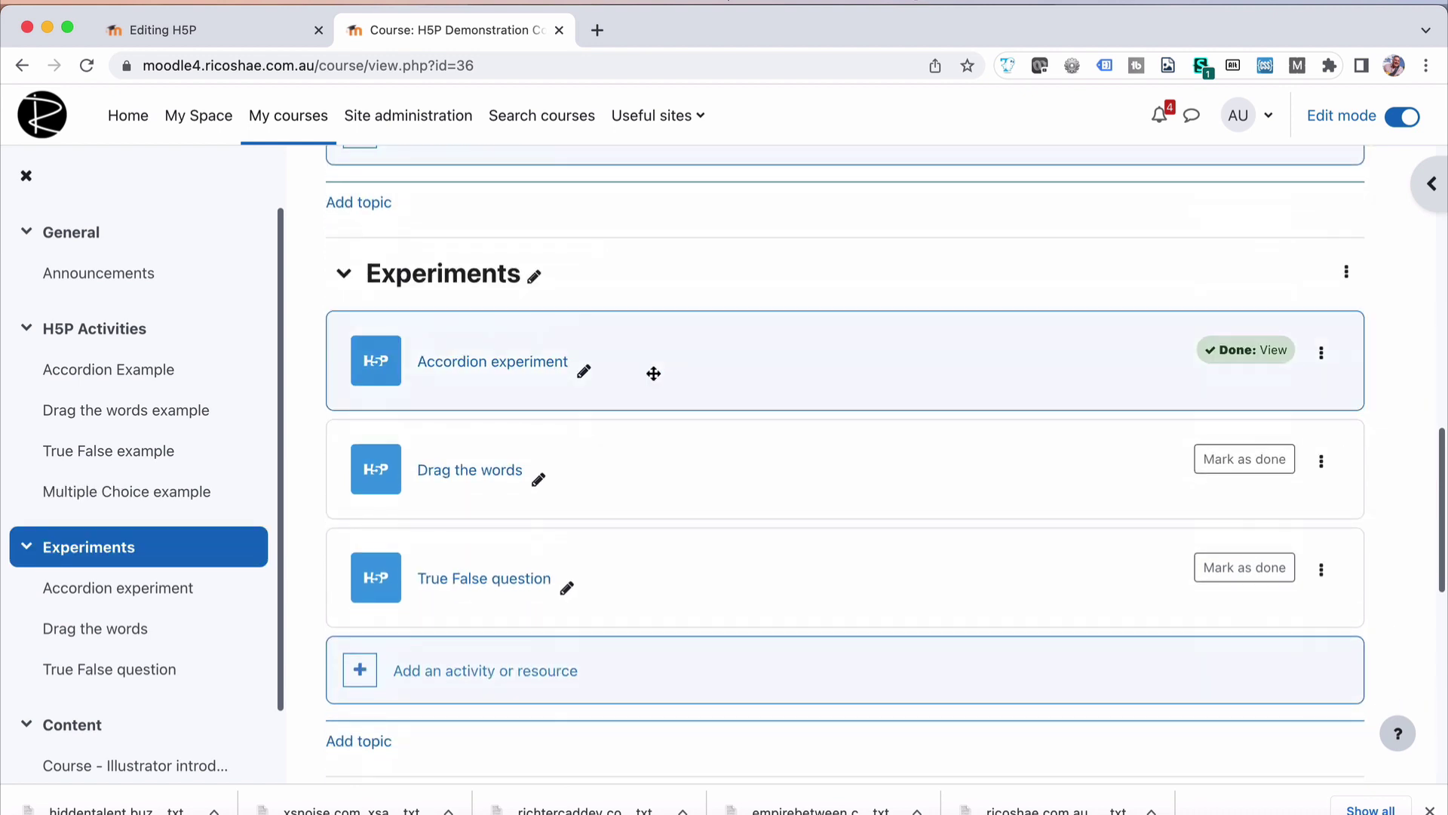
scroll(654, 374, down, 3)
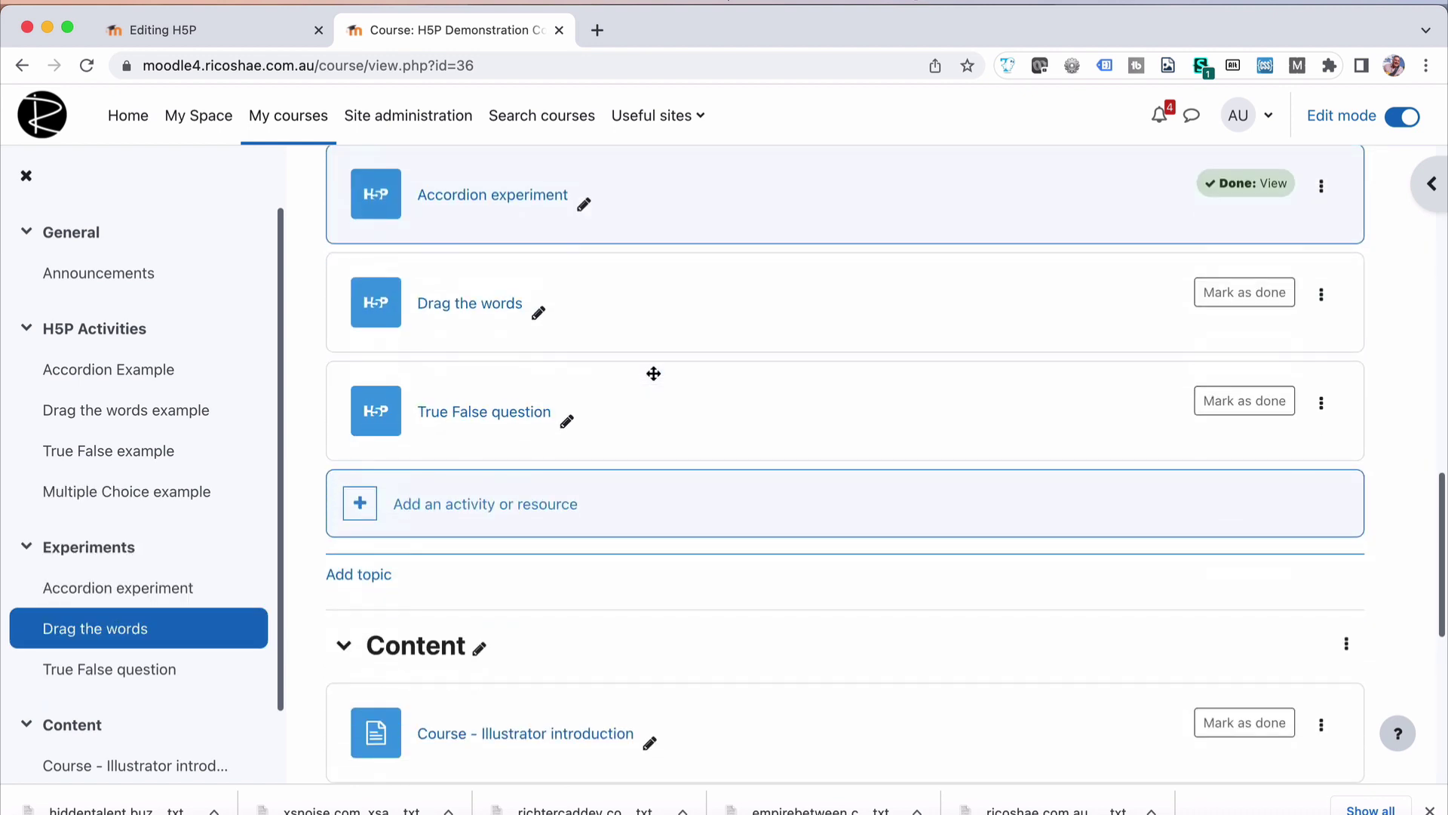
click(494, 507)
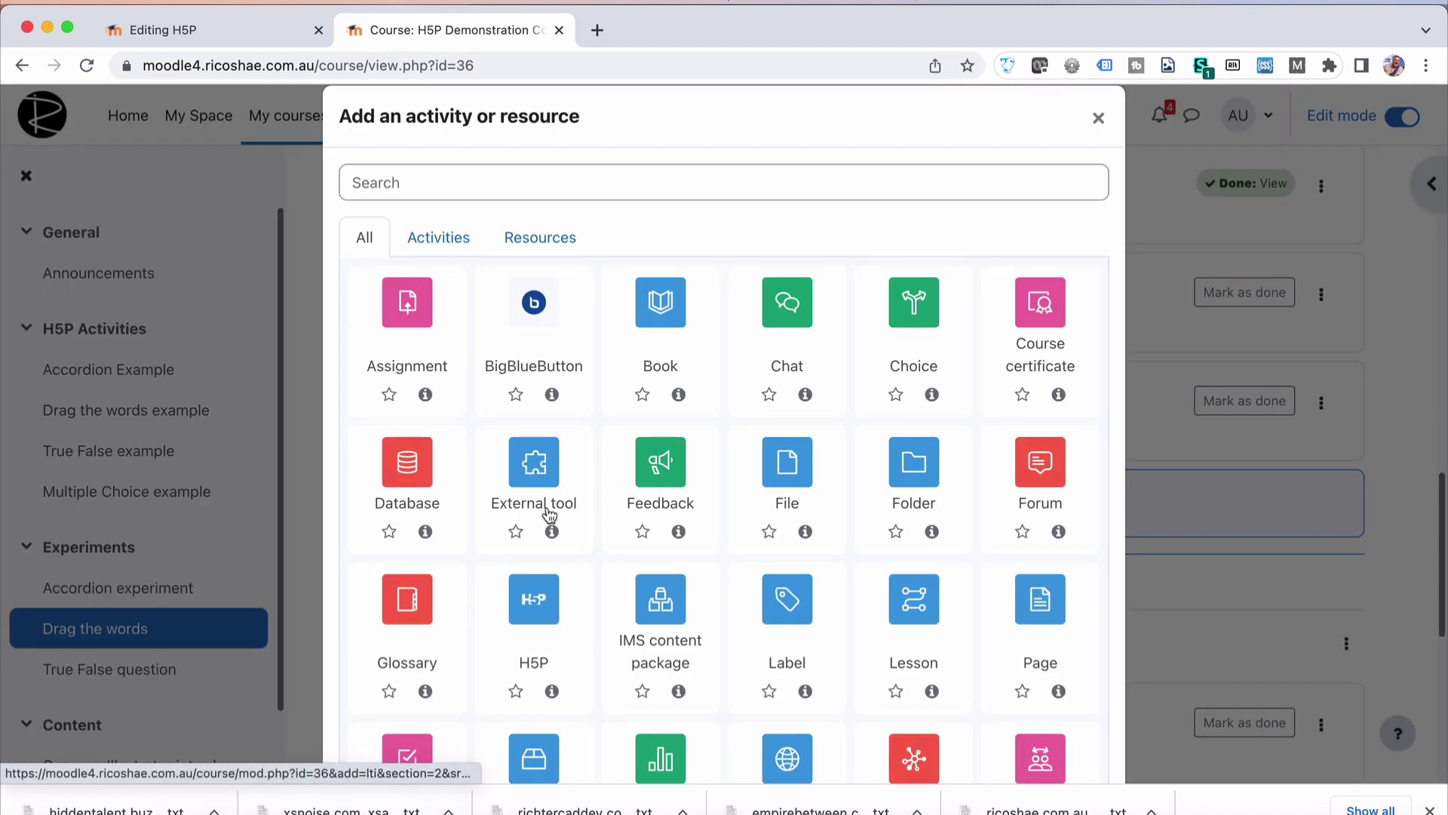
- Choose H5P and begin naming the activity 'Multiple Choice Experiements'
click(534, 614)
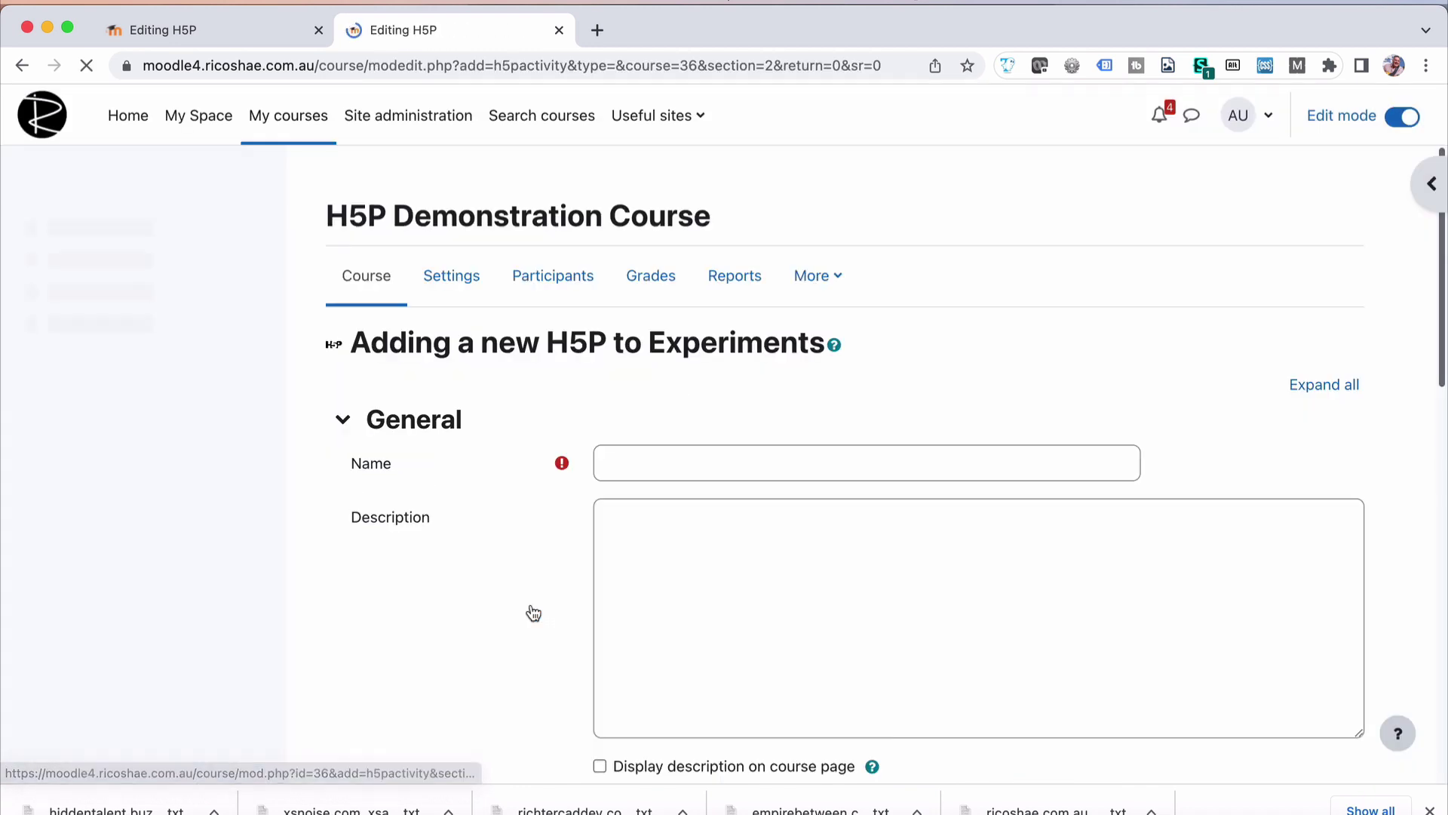
click(699, 463)
text(Multiple )
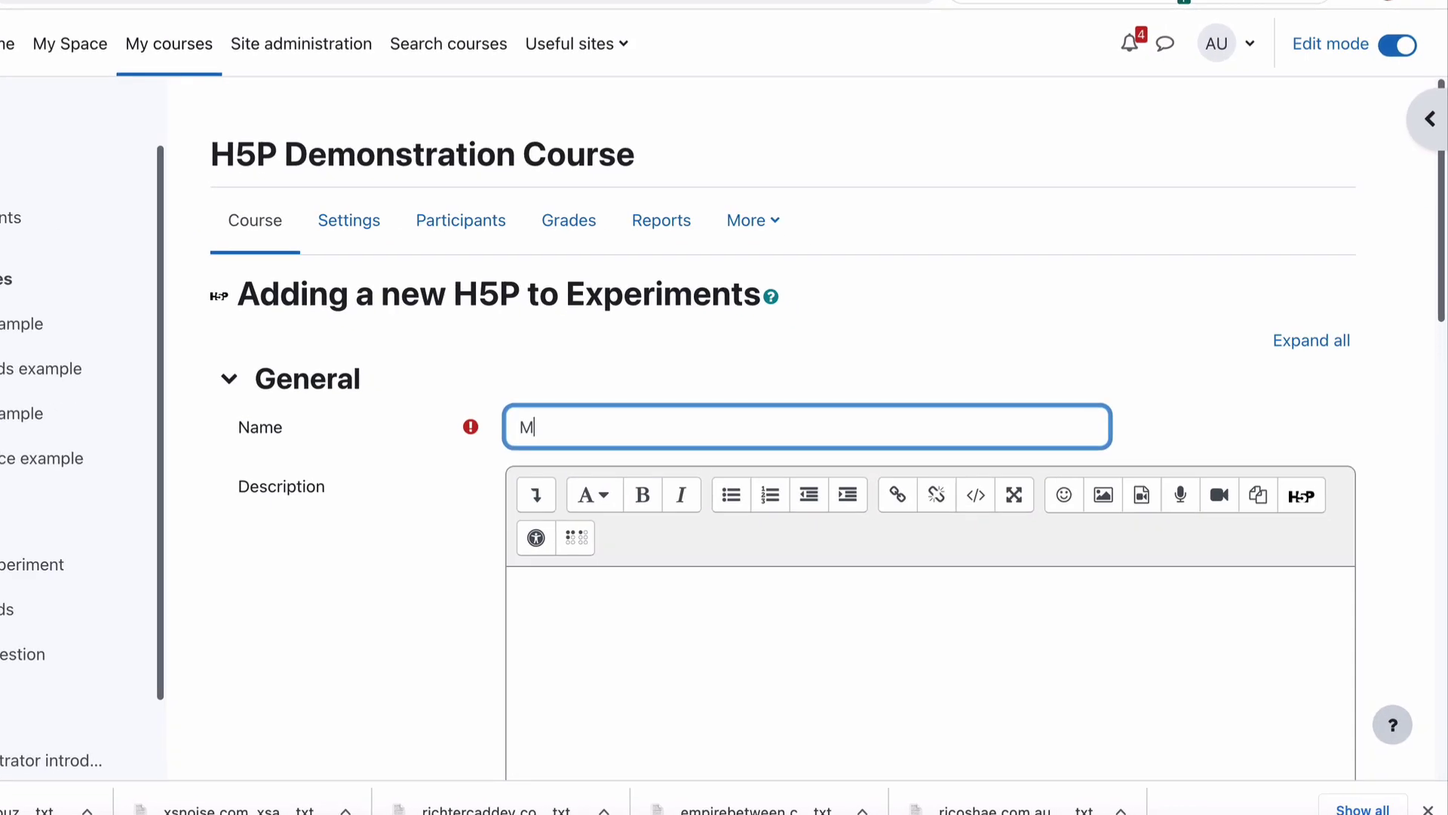
text(Cho)
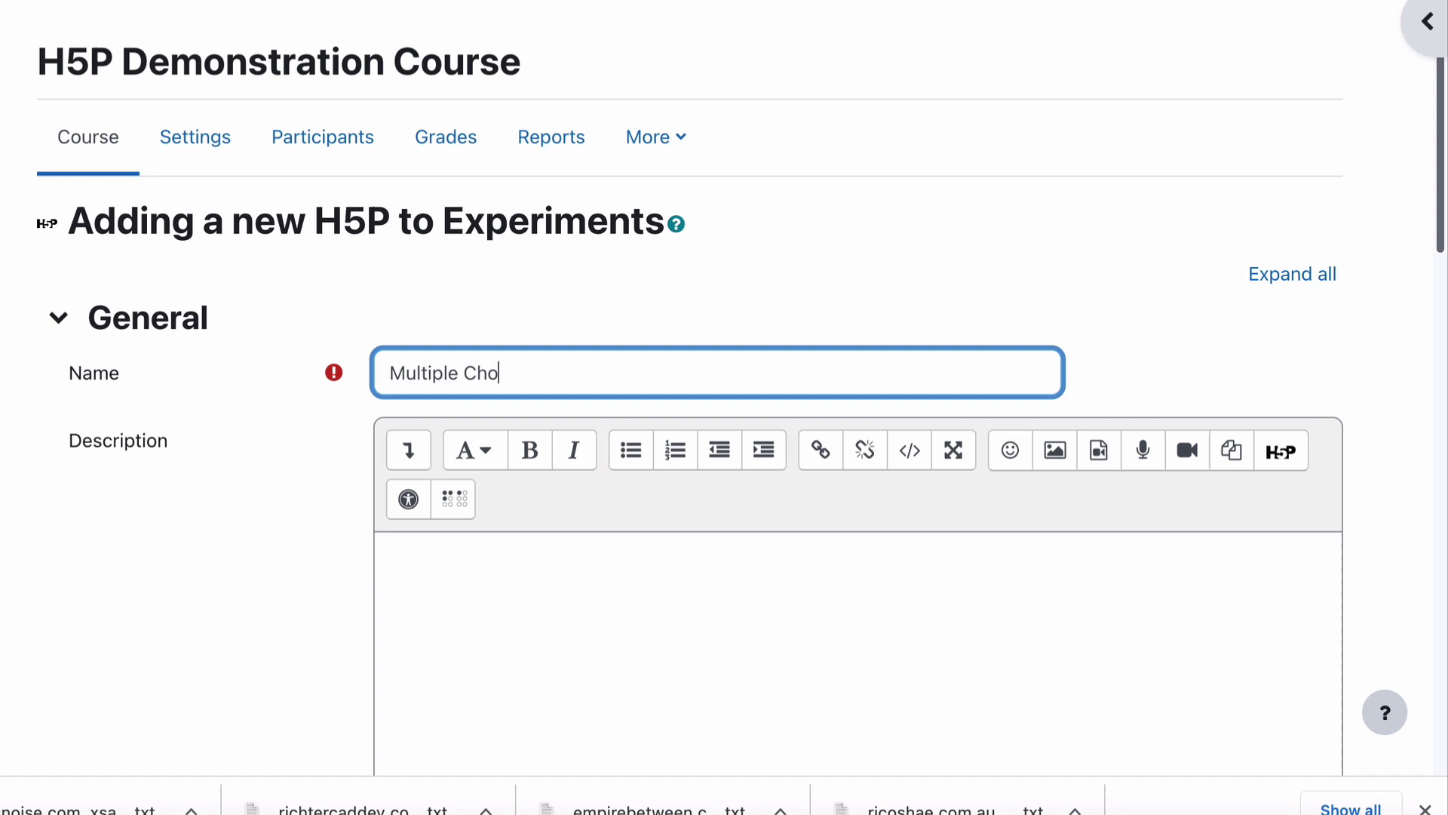
text(ice Experiements)
- Create new Multiple Choice interactive content in the H5P editor
scroll(338, 453, down, 10)
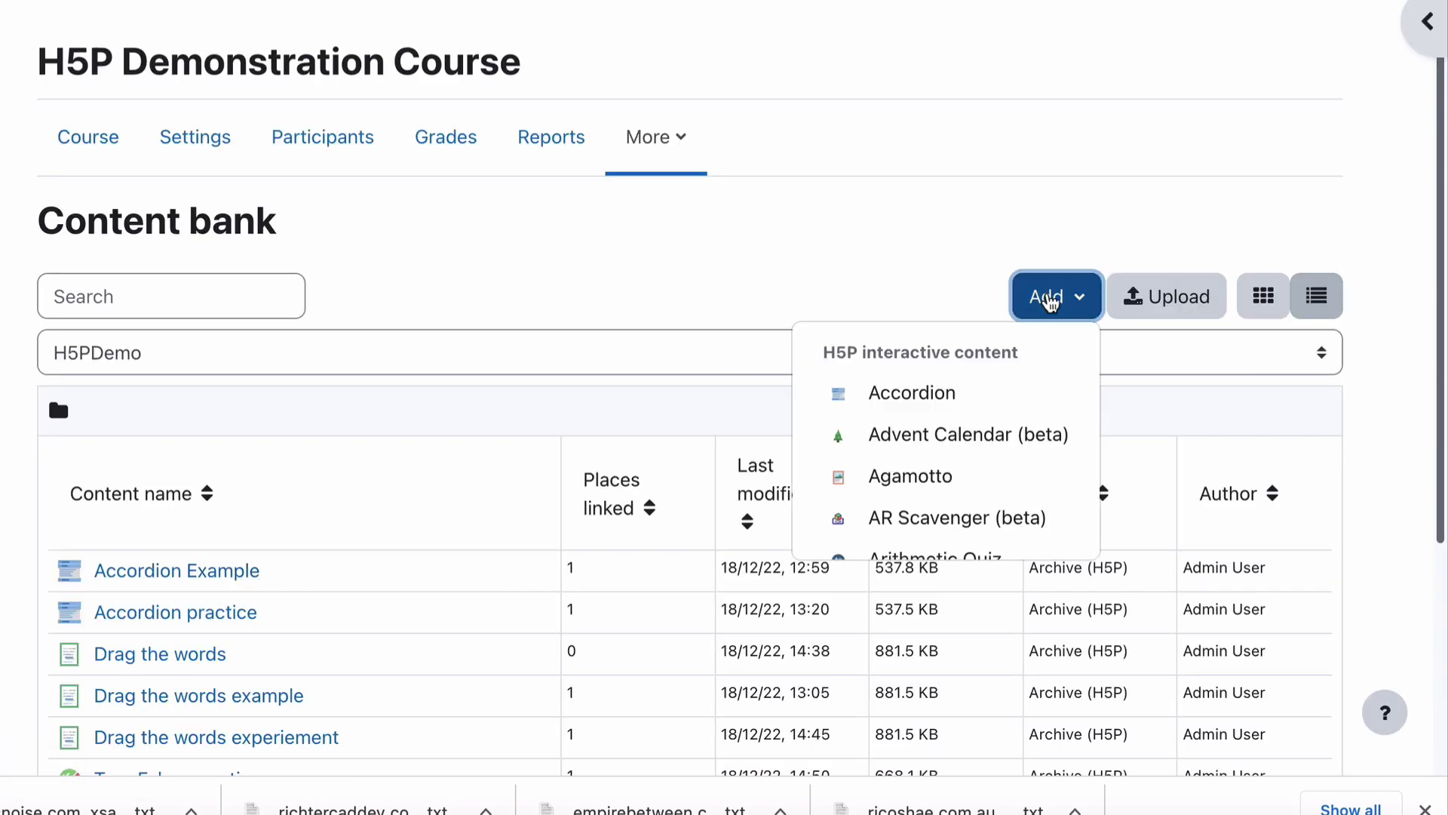
scroll(1003, 427, down, 3)
scroll(1002, 429, down, 10)
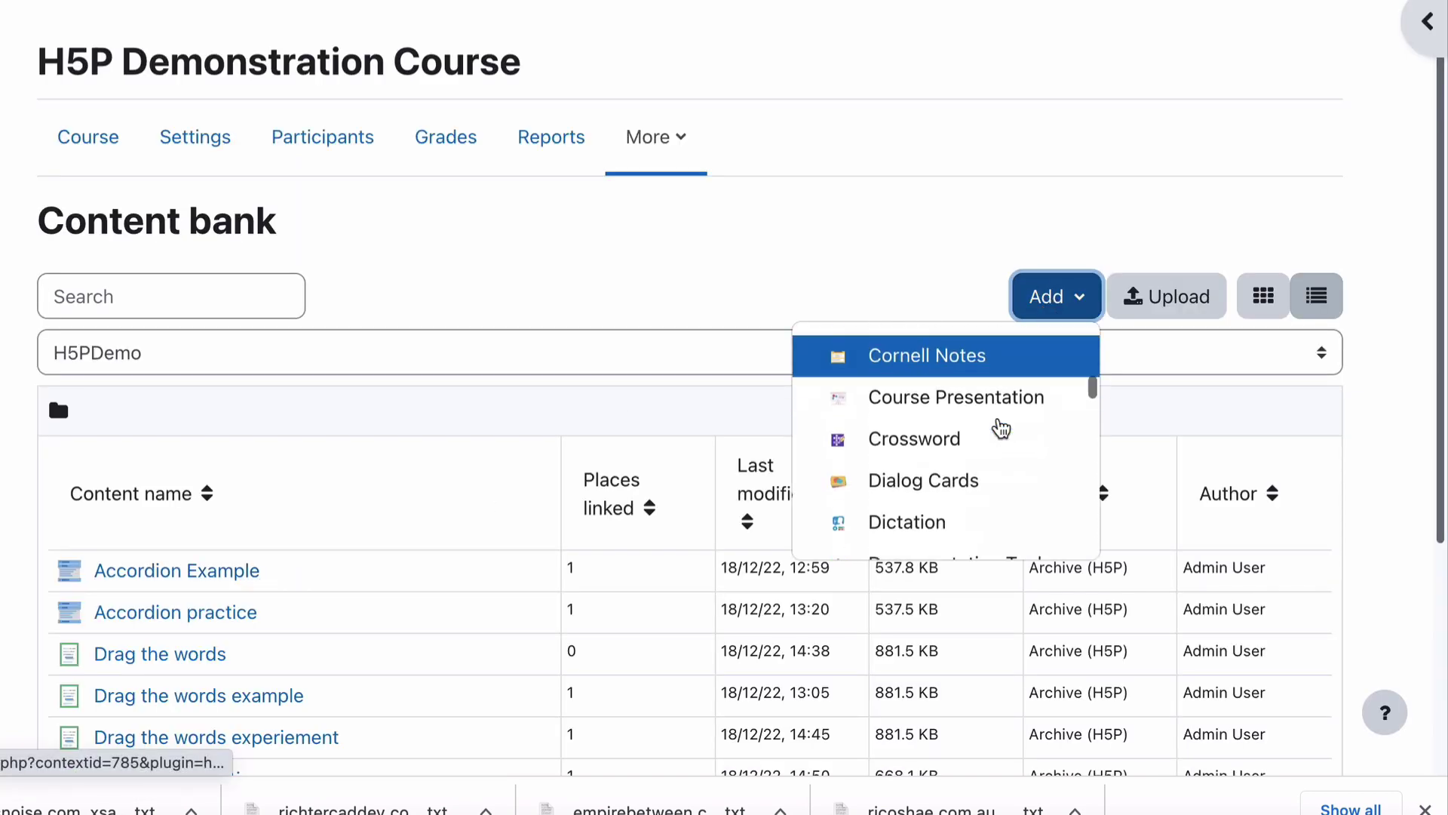
scroll(1001, 428, down, 5)
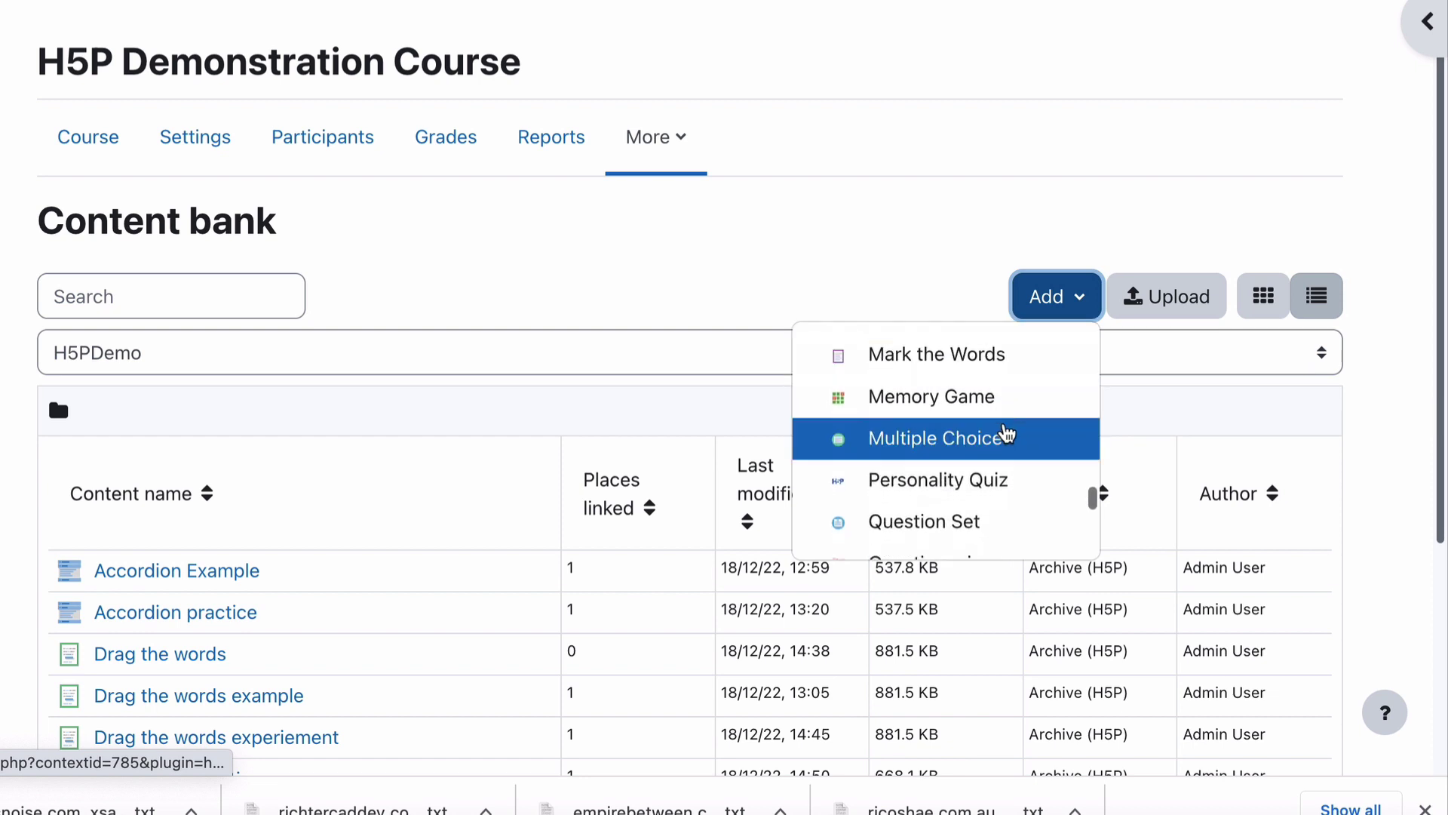
click(971, 433)
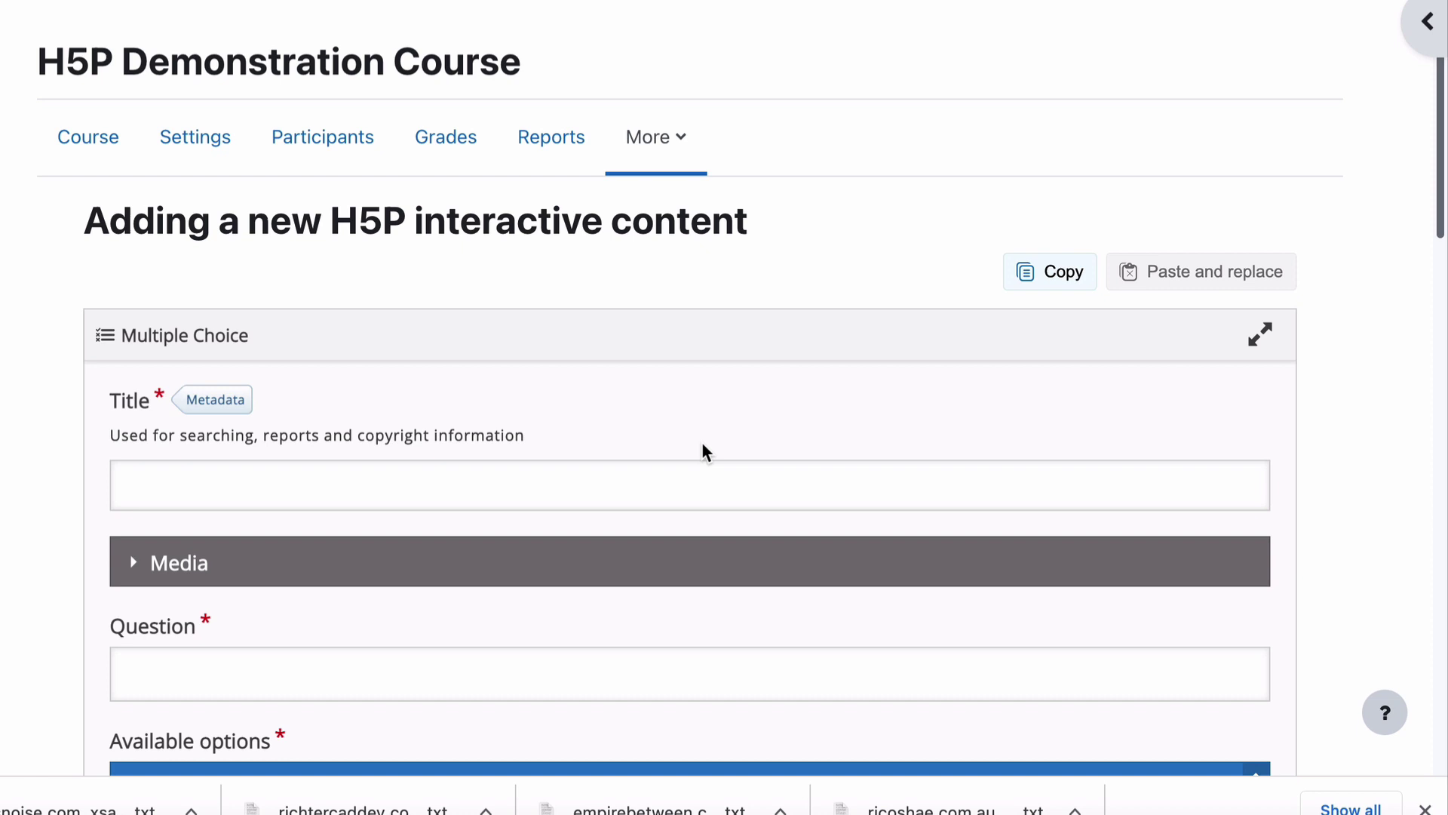
- Title it 'Multiple Choice Experiments', capitalising the C and correcting the 'Experiements' misspelling
click(139, 494)
text(M)
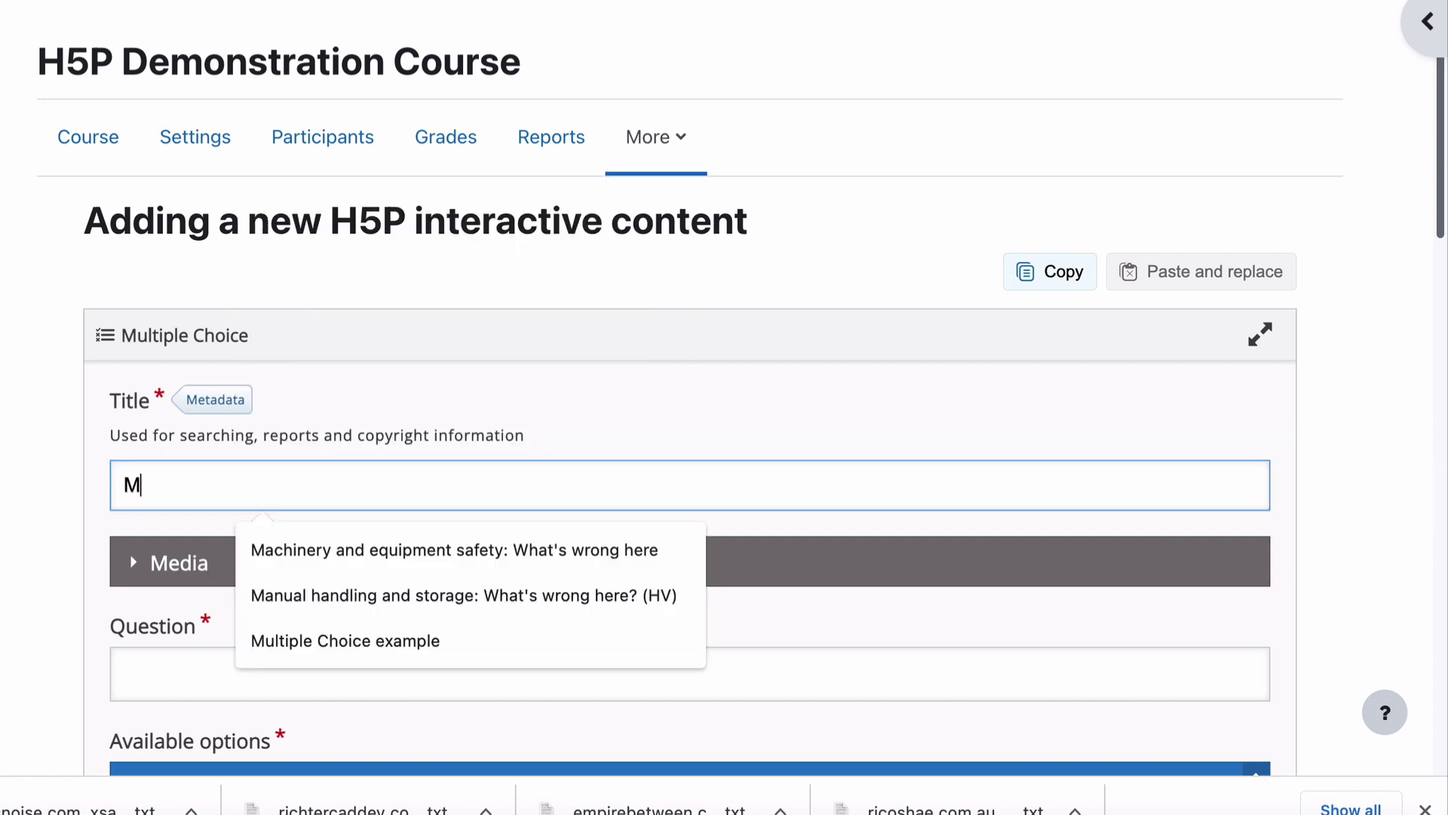
text(ultiple choice )
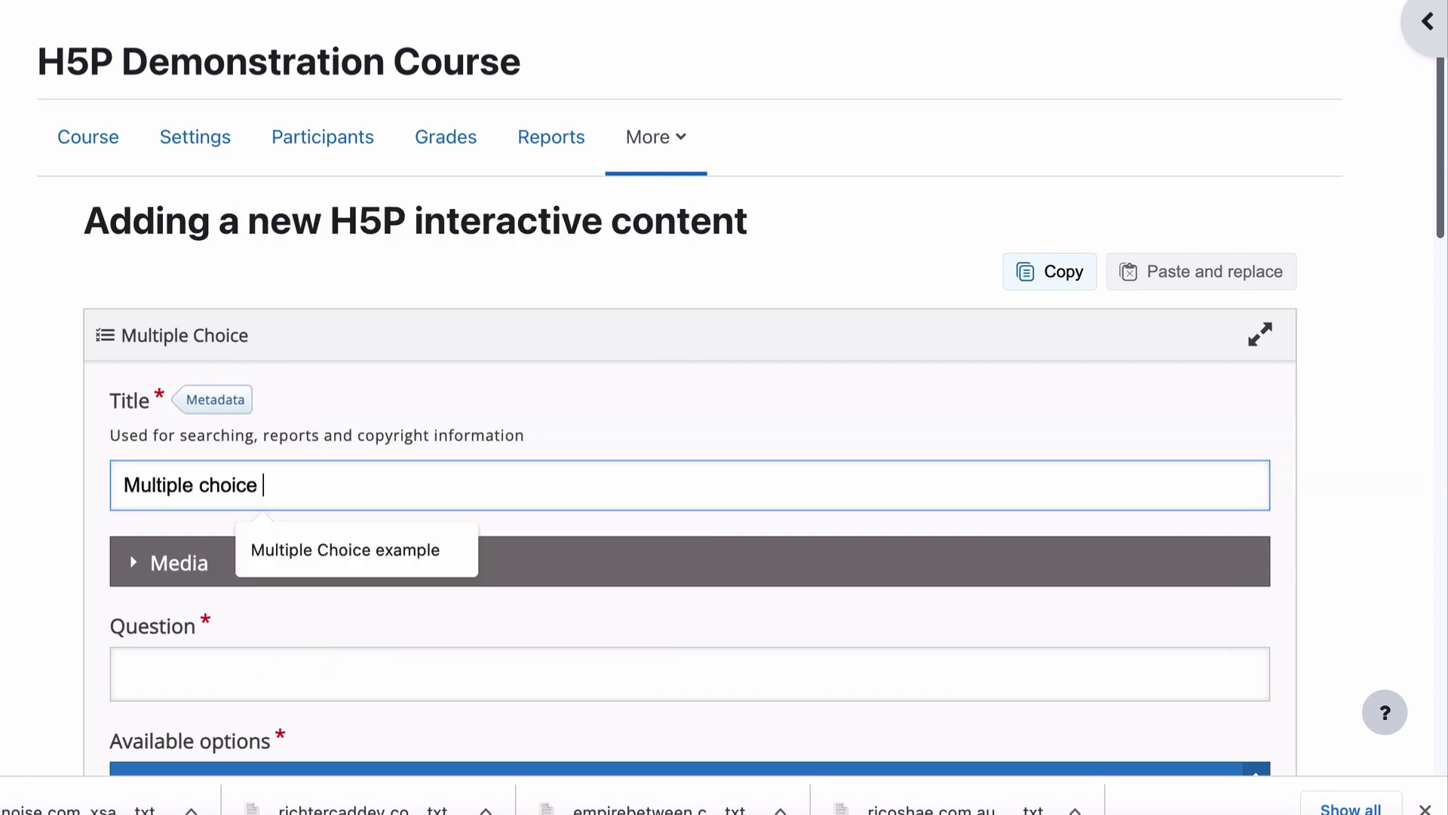
text(Experiements)
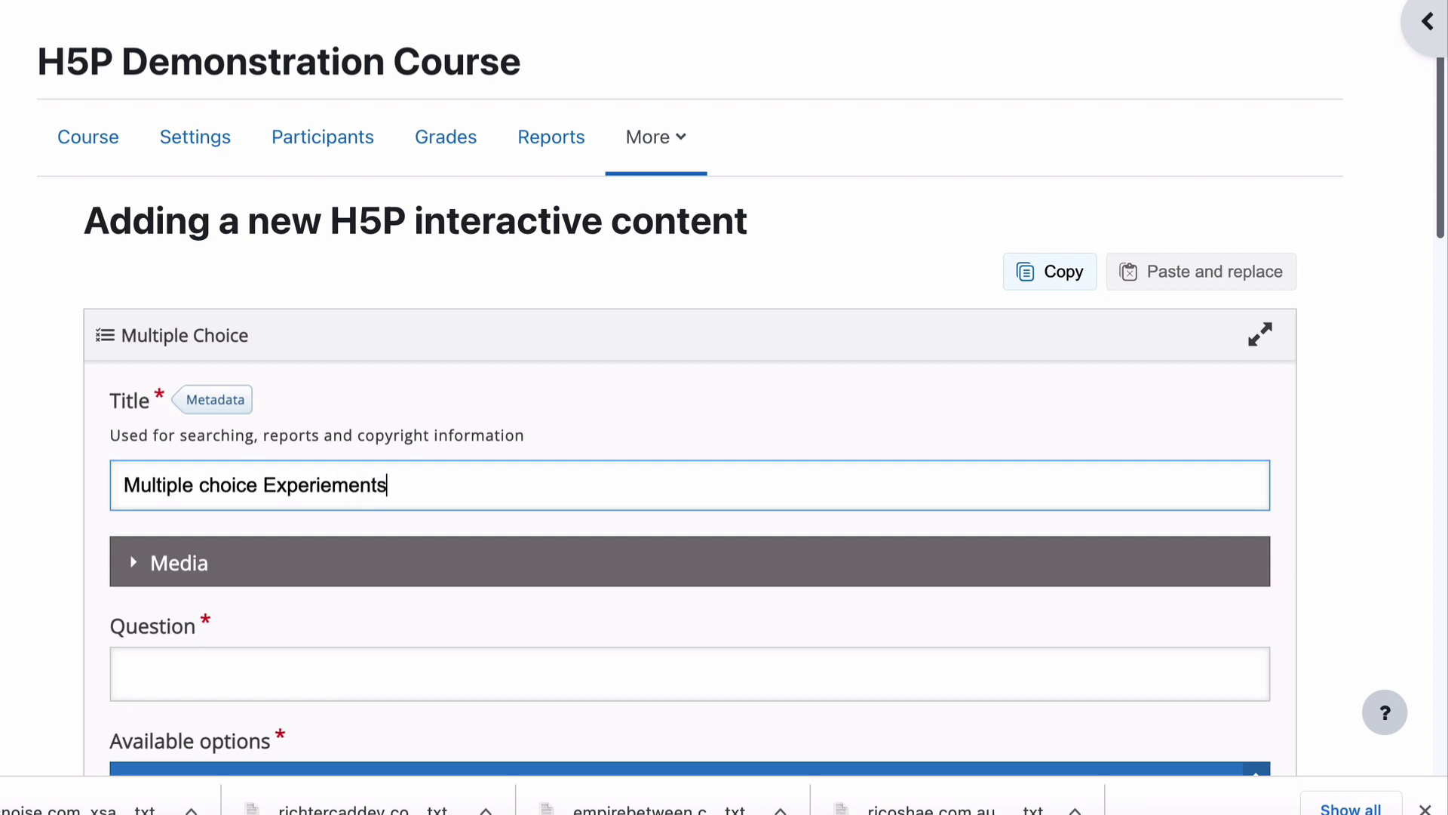
click(207, 482)
key(BackSpace)
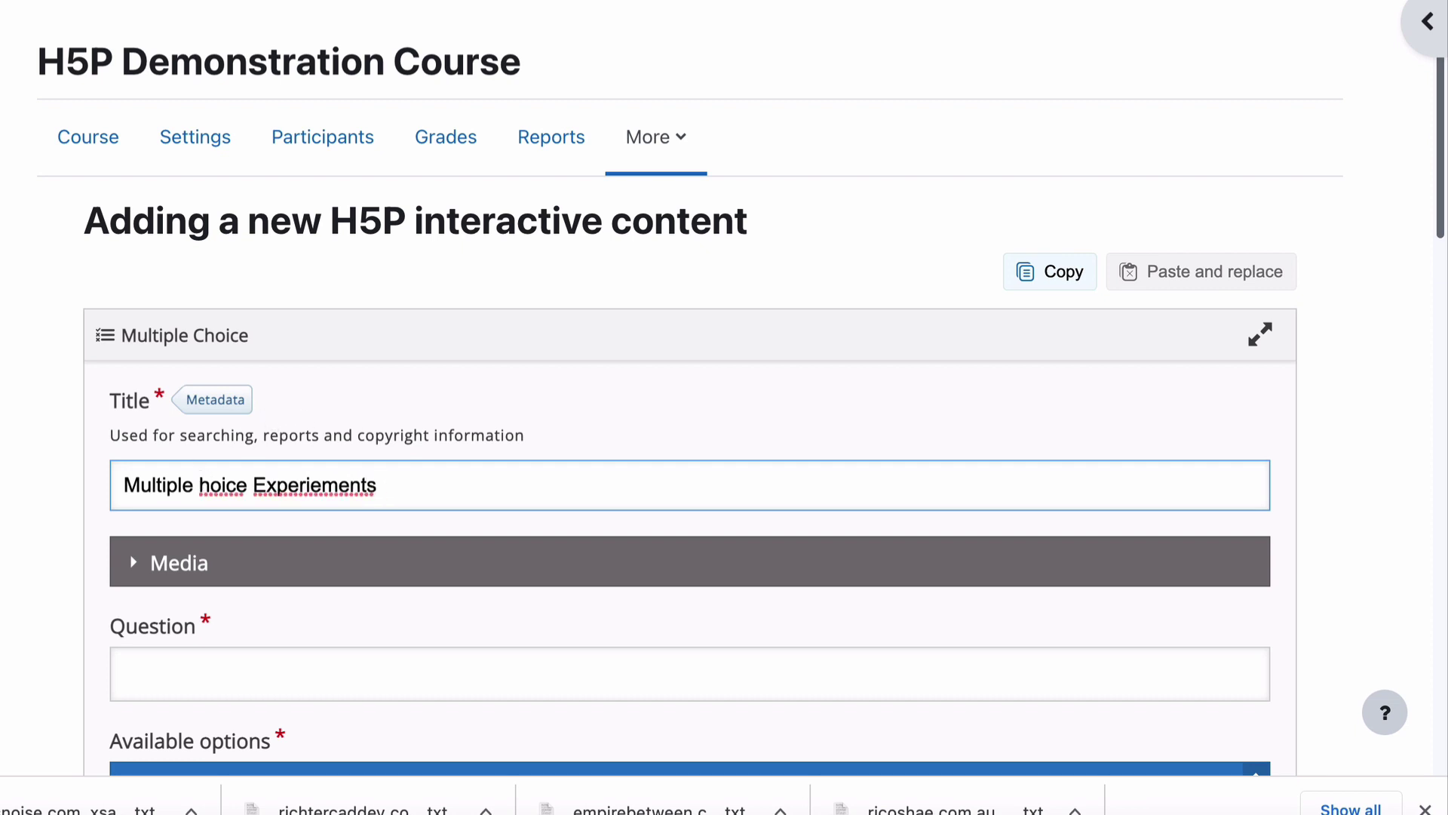
text(C)
right_click(362, 492)
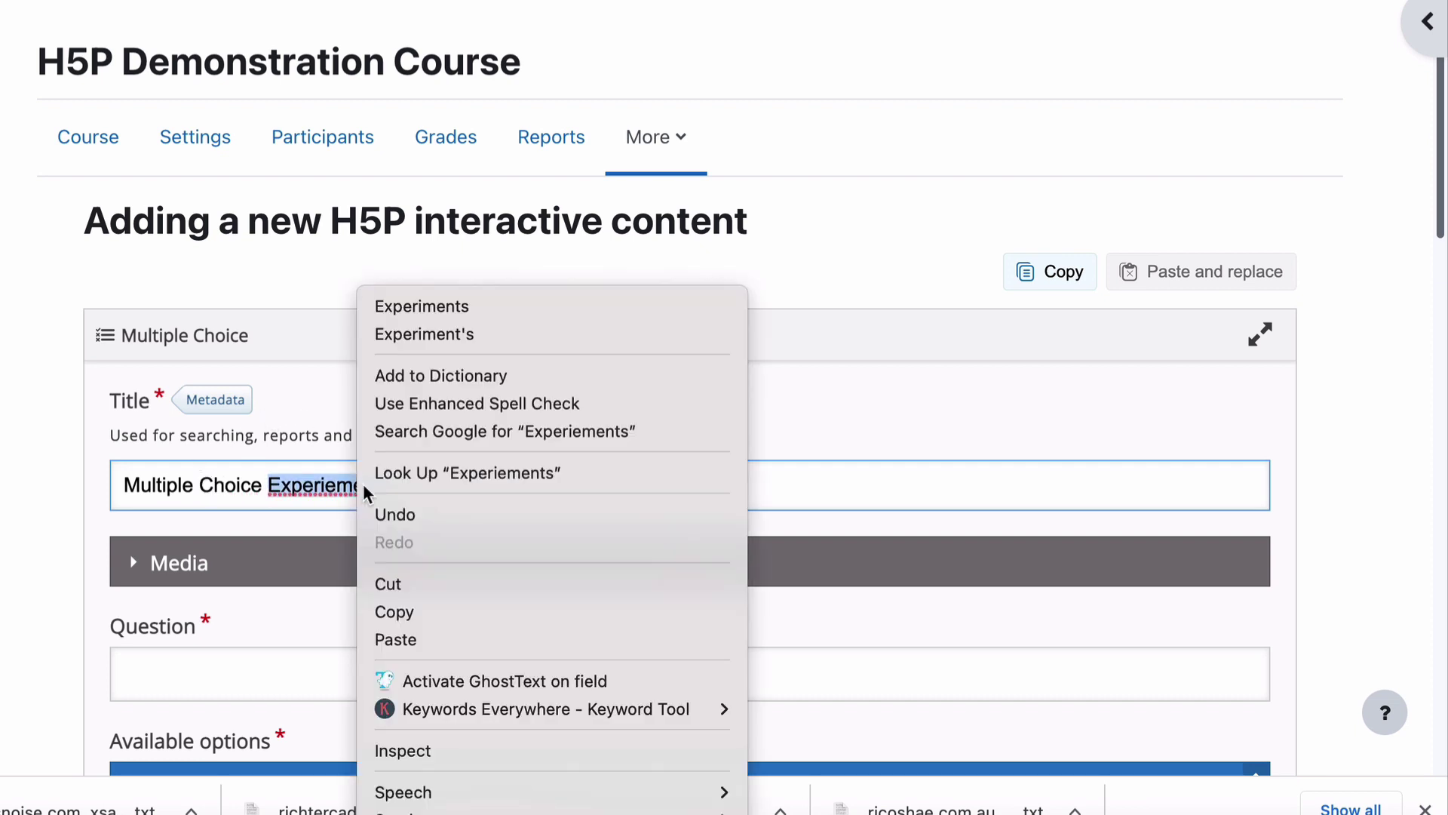
click(453, 310)
scroll(178, 507, down, 5)
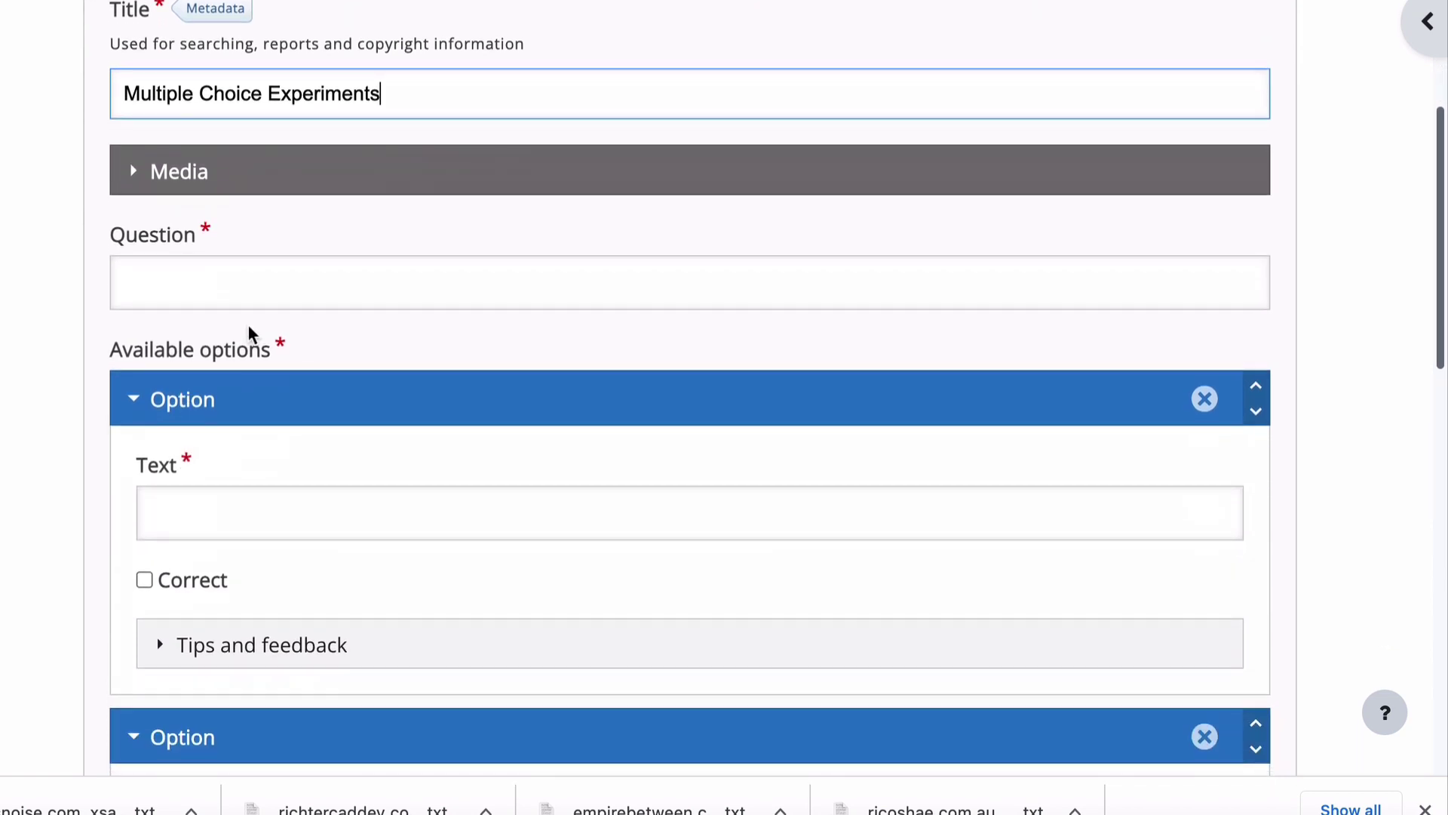
- Write the Adobe Illustrator export question, rewording 'What format can' into 'Which of these formats can'
click(242, 291)
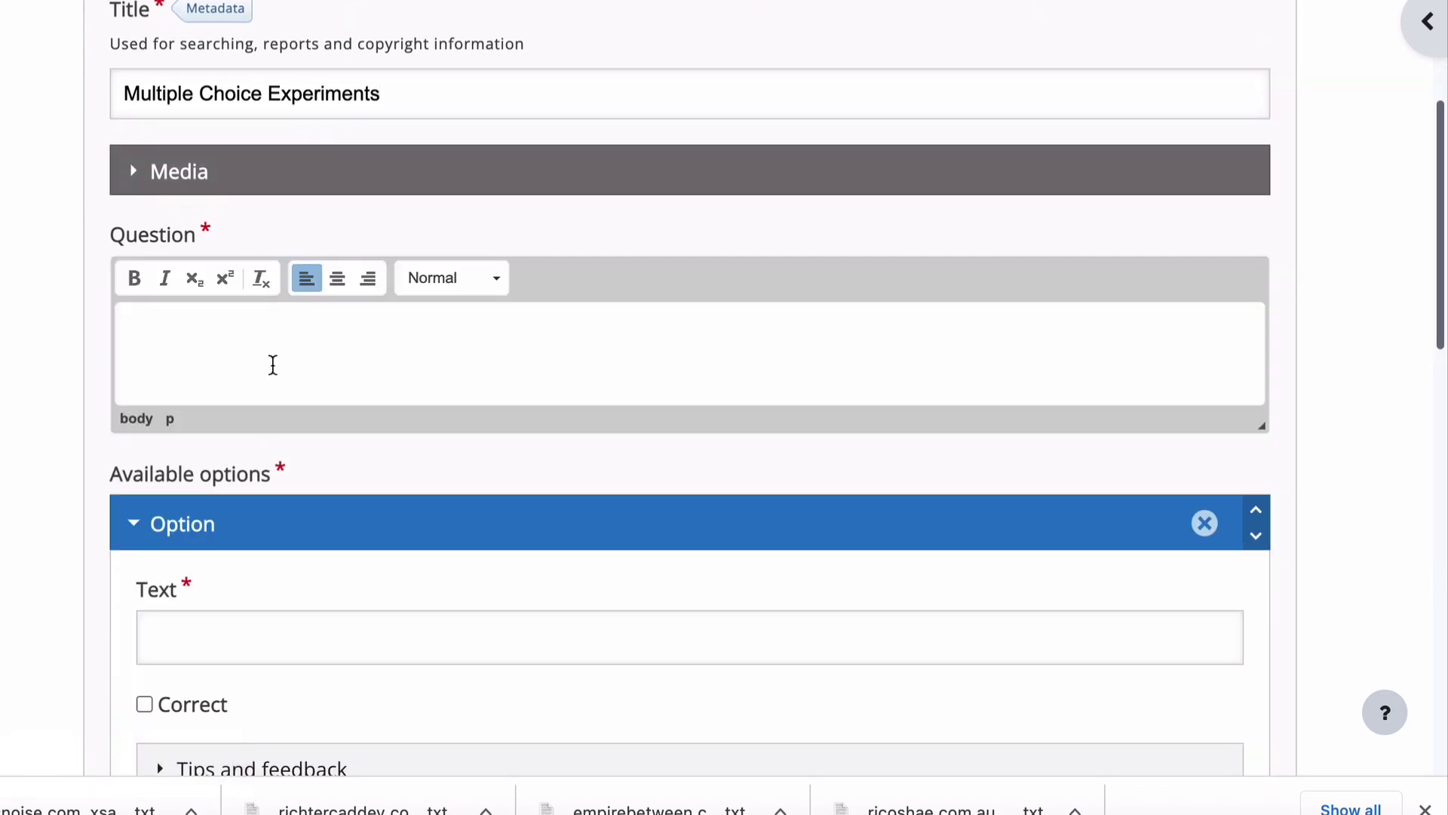
text(What format can)
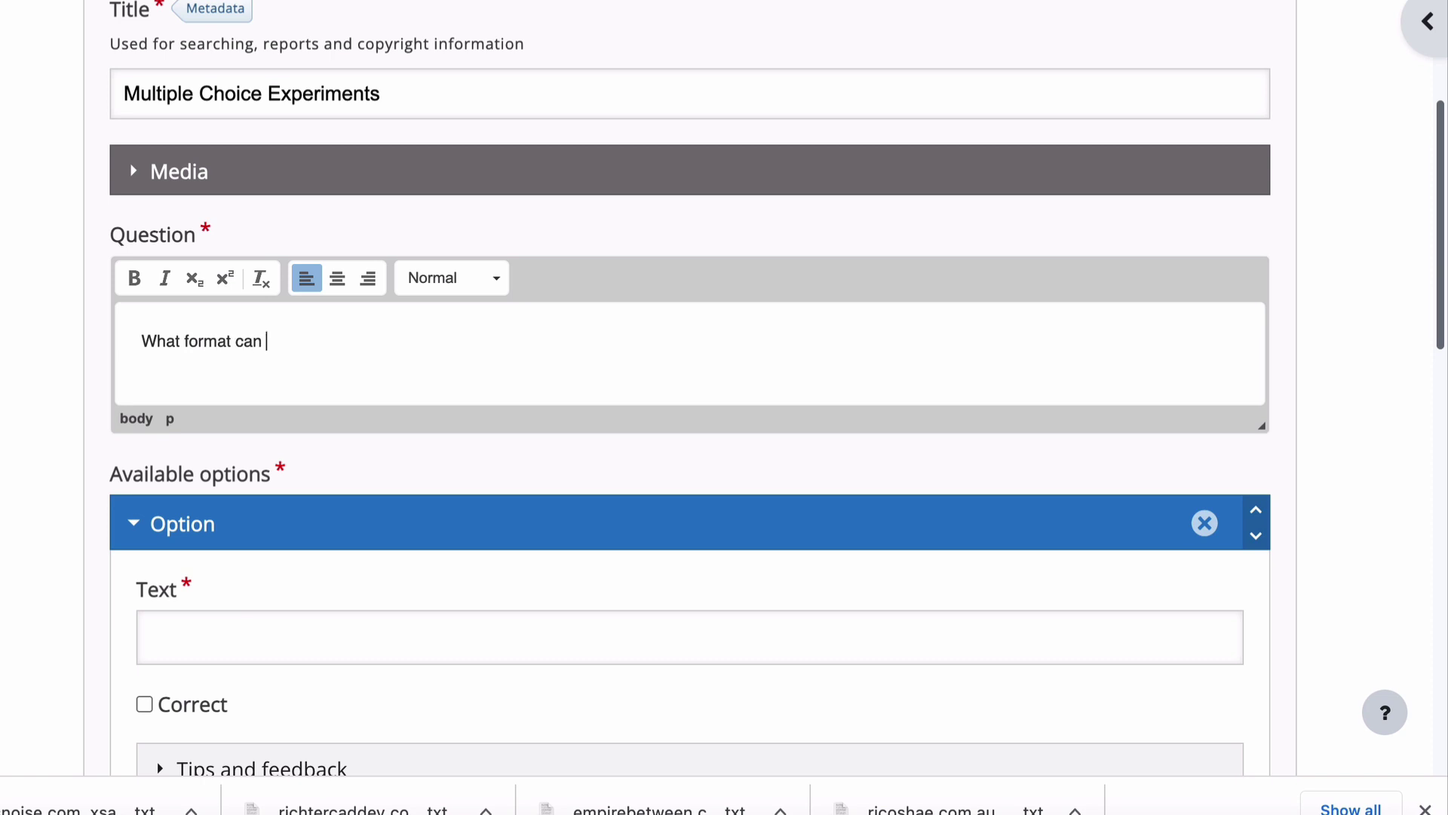
key(BackSpace)
key(BackSpace)
key(BackSpace)
key(BackSpace)
key(BackSpace)
key(BackSpace)
key(BackSpace)
key(BackSpace)
key(BackSpace)
key(BackSpace)
text(ich of these f)
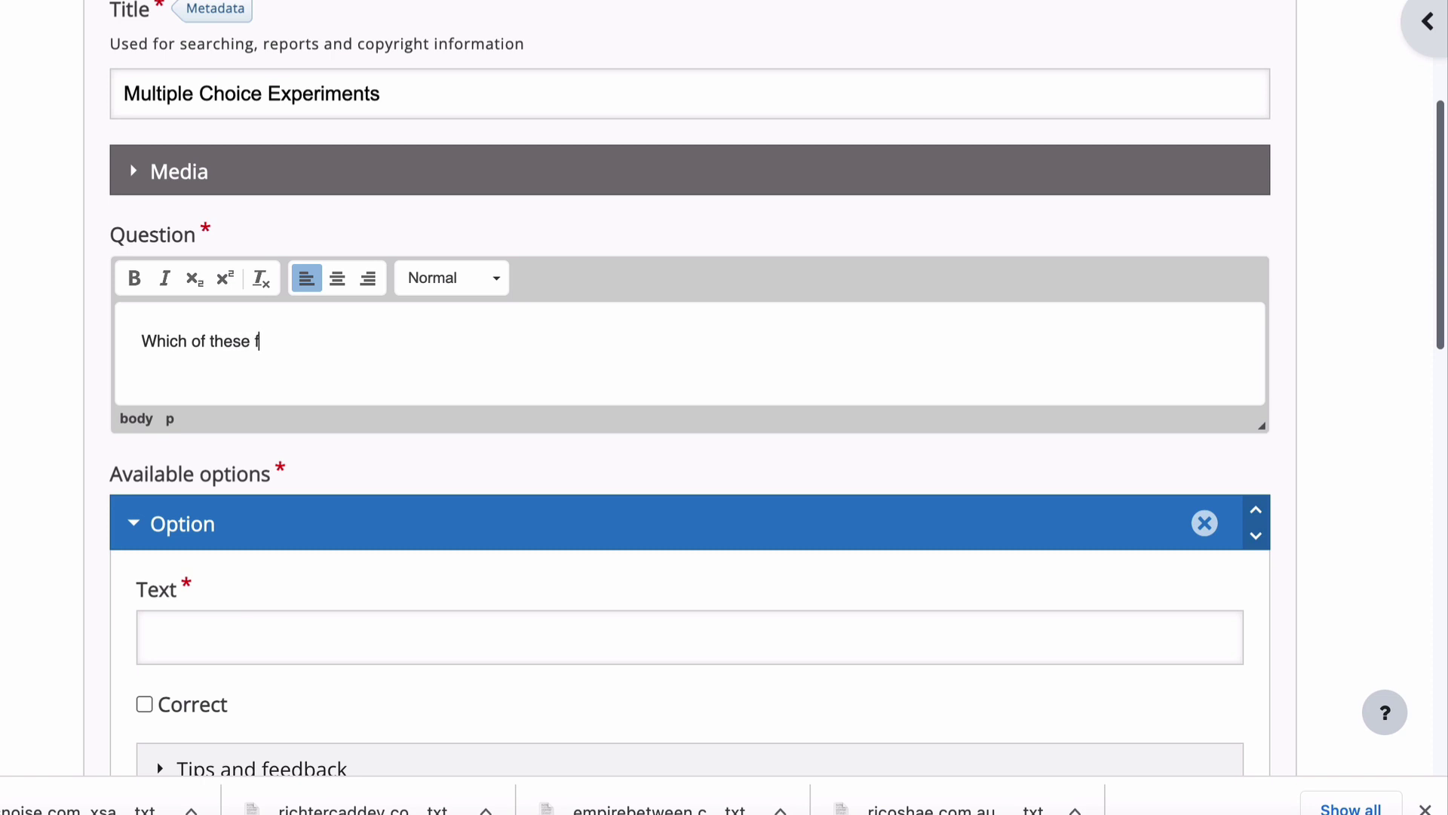
text(ormats can you expoer)
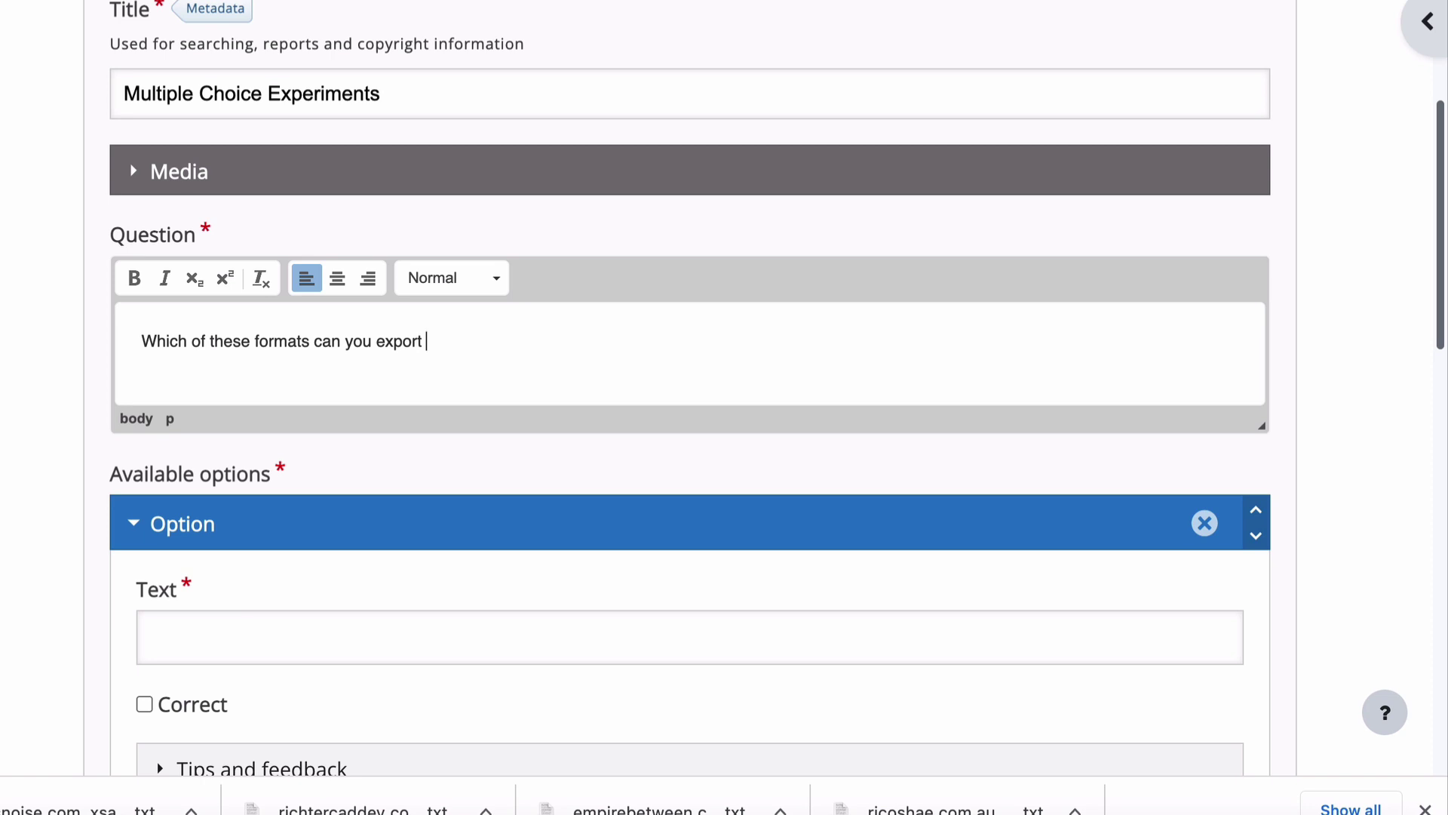
text(in using Adobe Illu)
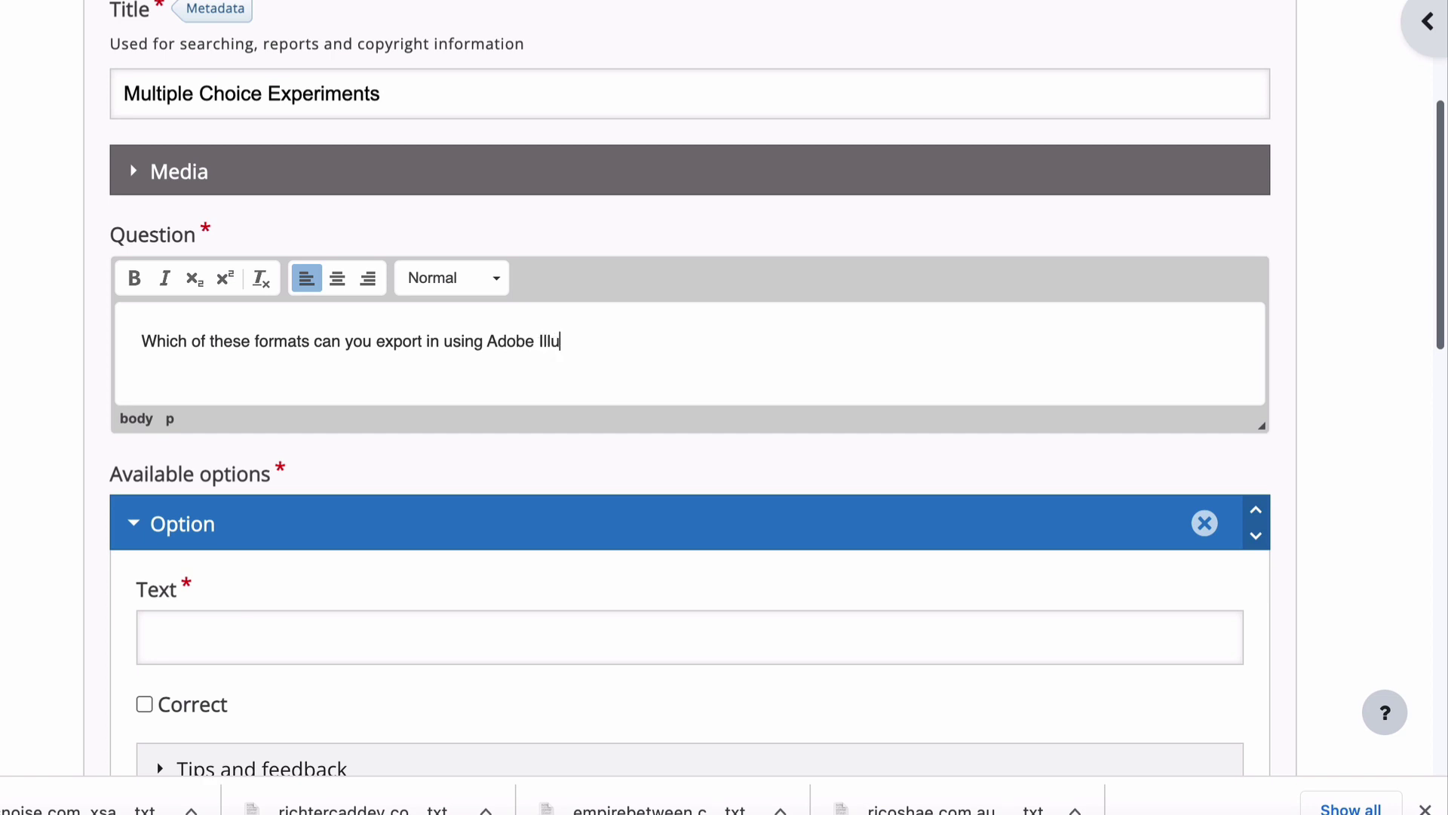
text(strator)
scroll(363, 382, down, 1)
text(?)
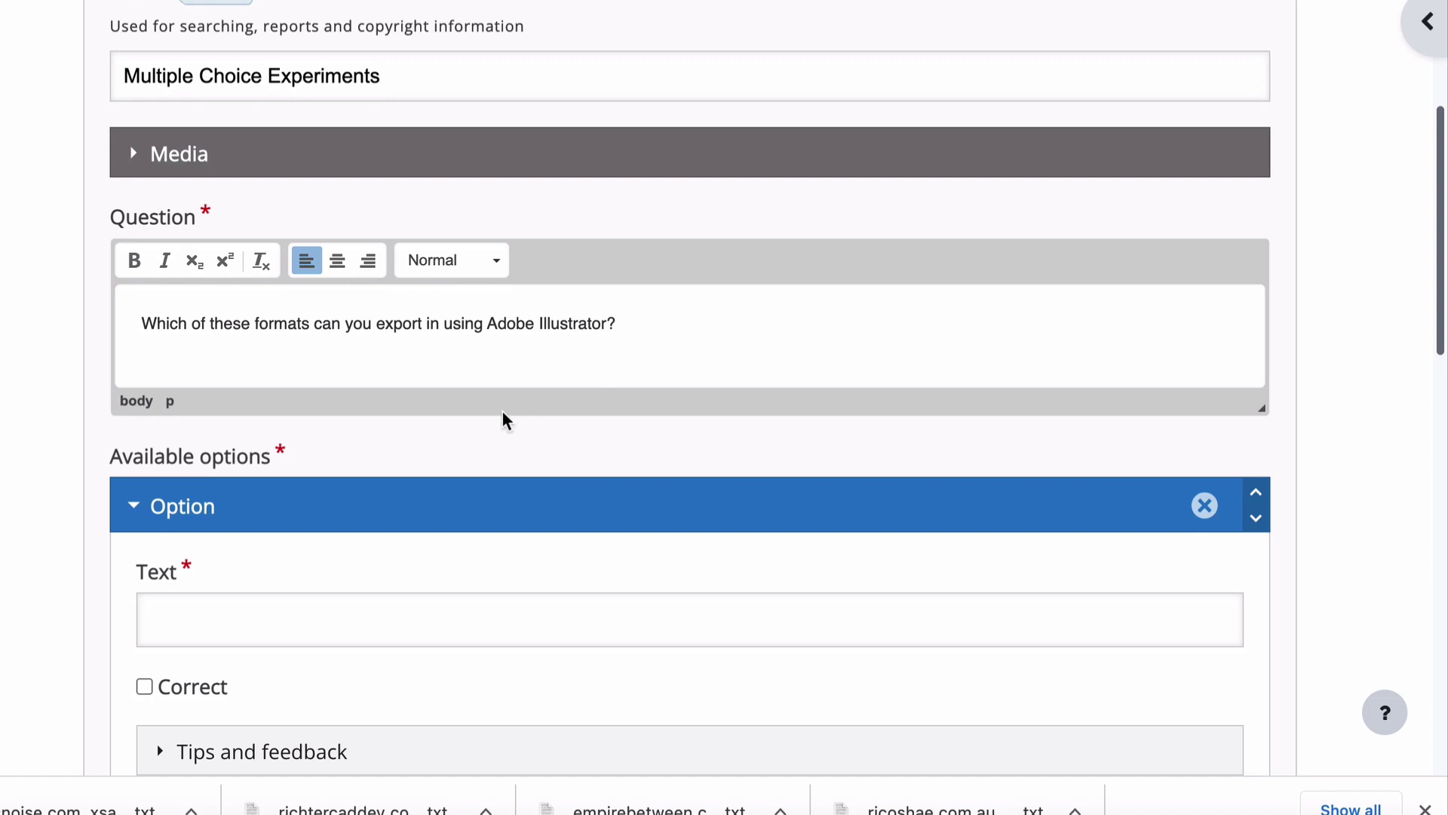
scroll(504, 417, down, 3)
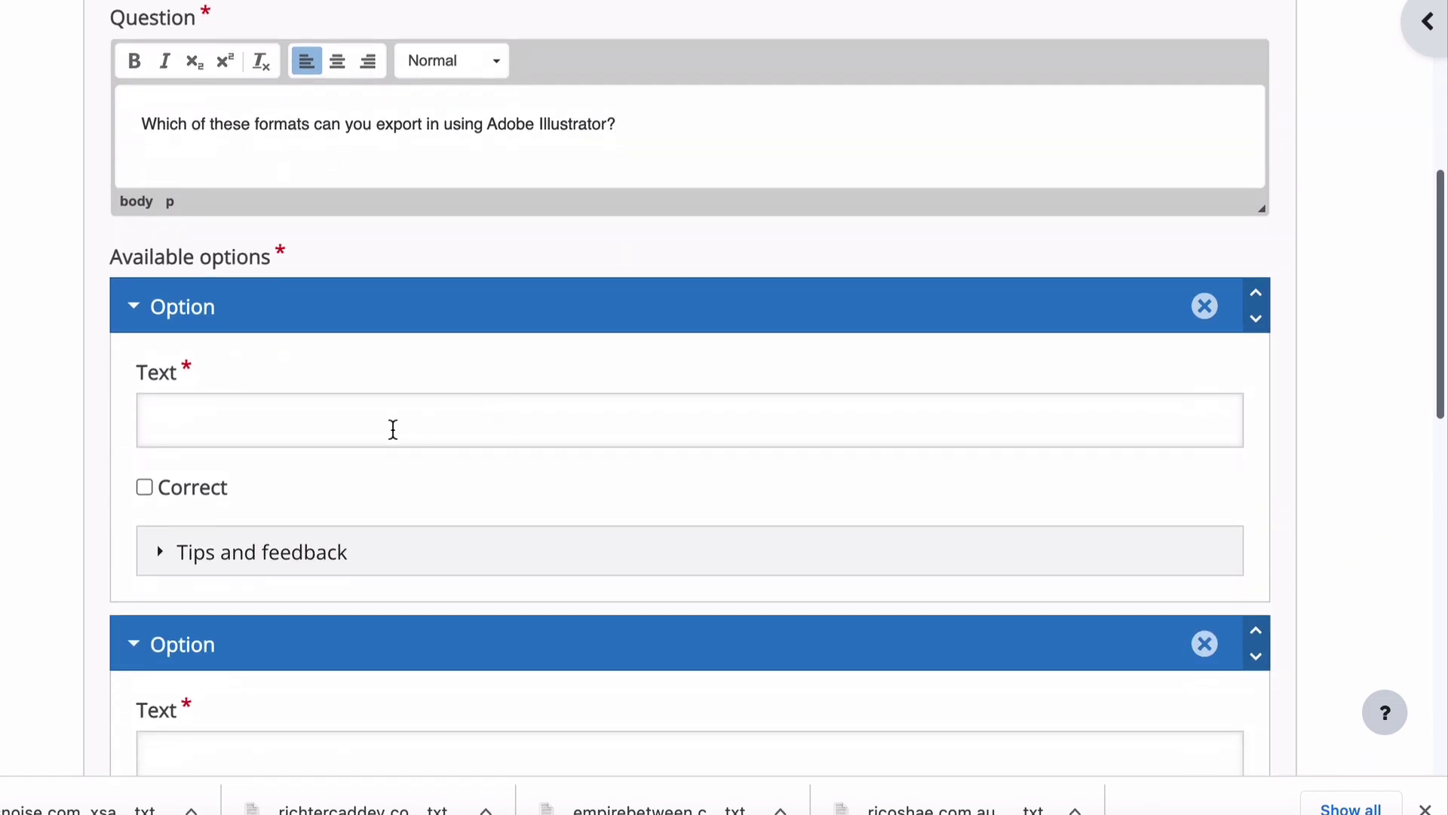
scroll(392, 427, up, 2)
scroll(394, 437, down, 1)
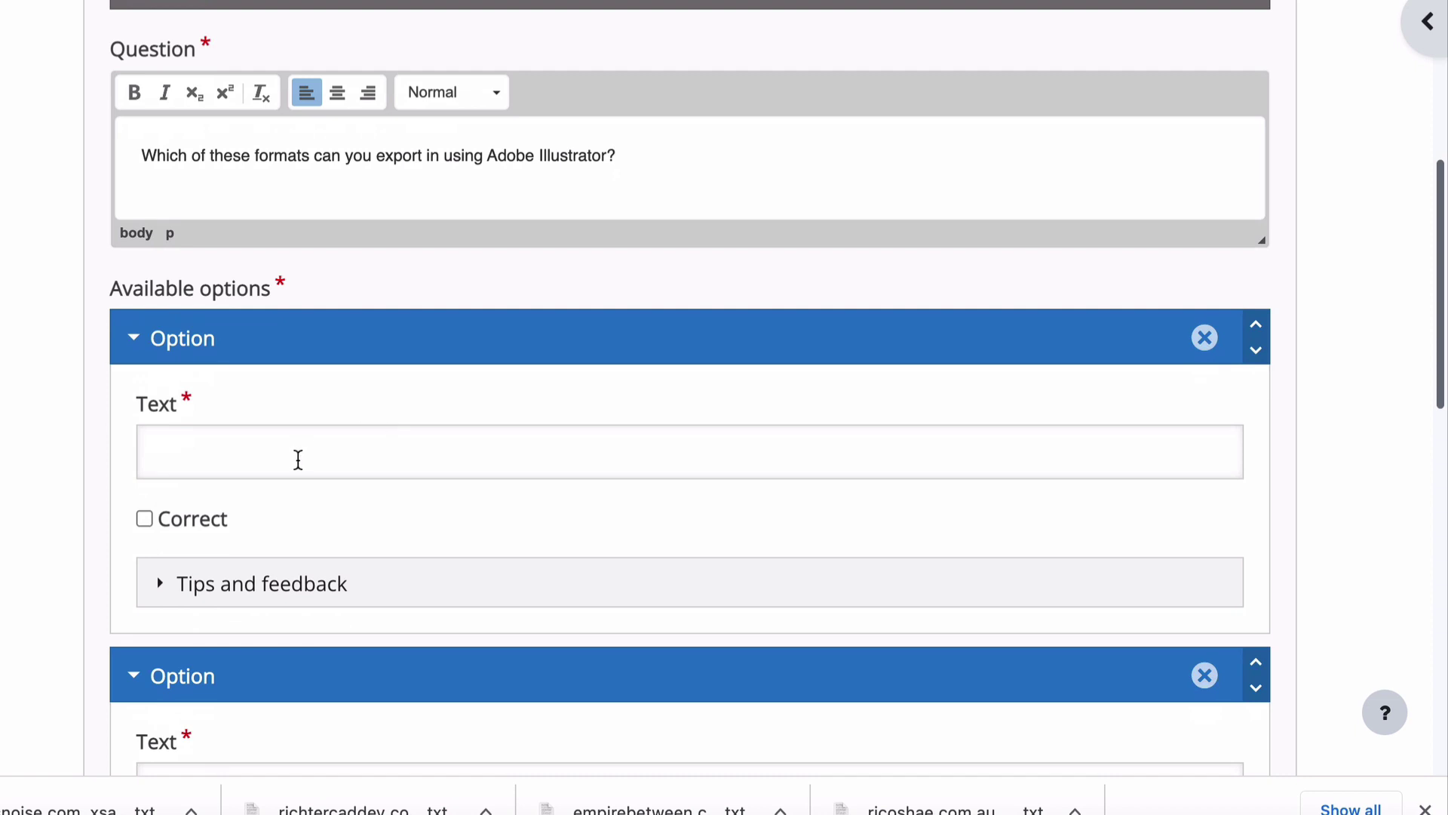
scroll(297, 455, down, 1)
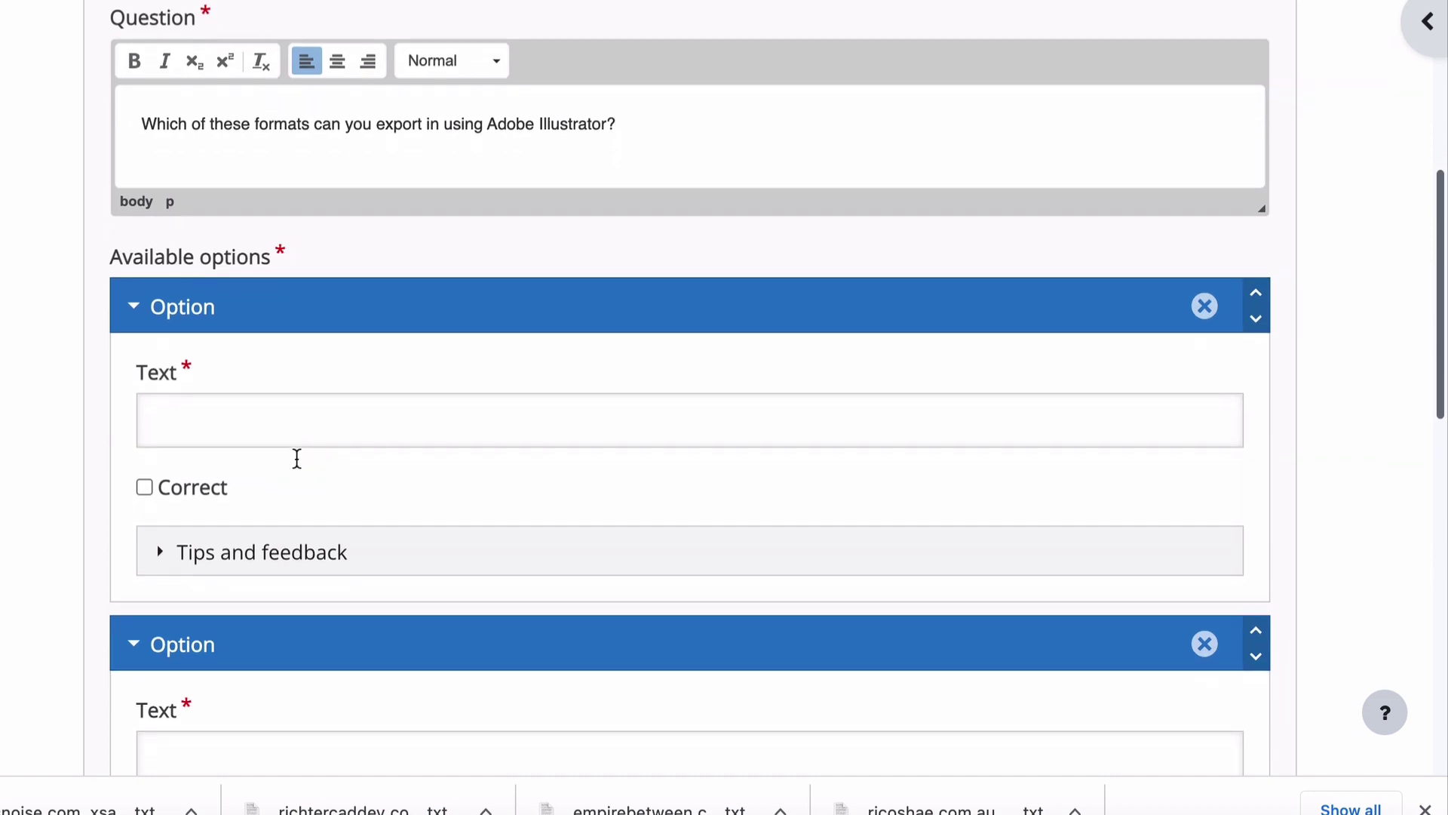
- Enter PNG as the first answer with Correct ticked, and JPG as the second answer
click(288, 424)
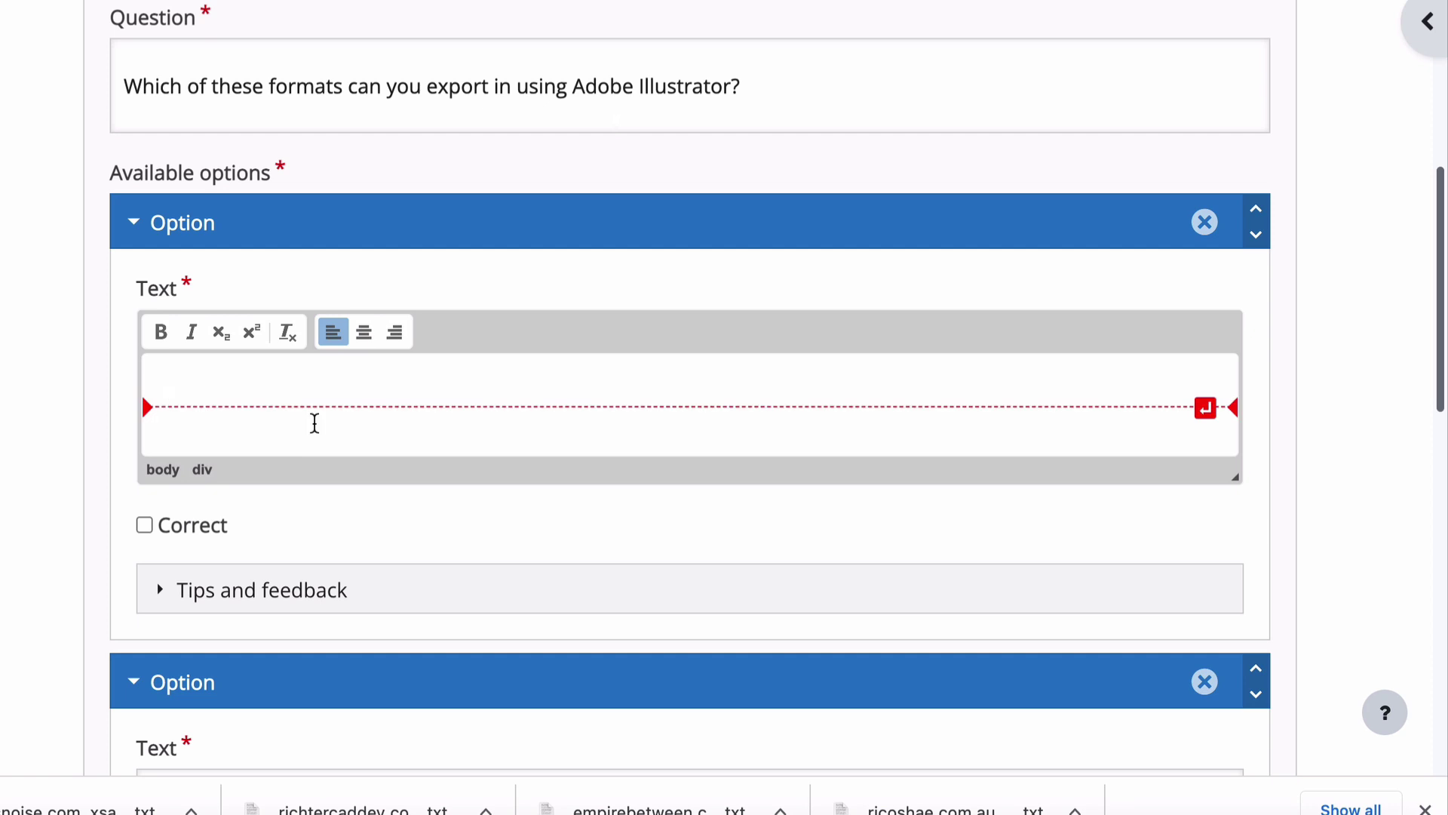
text(PNG)
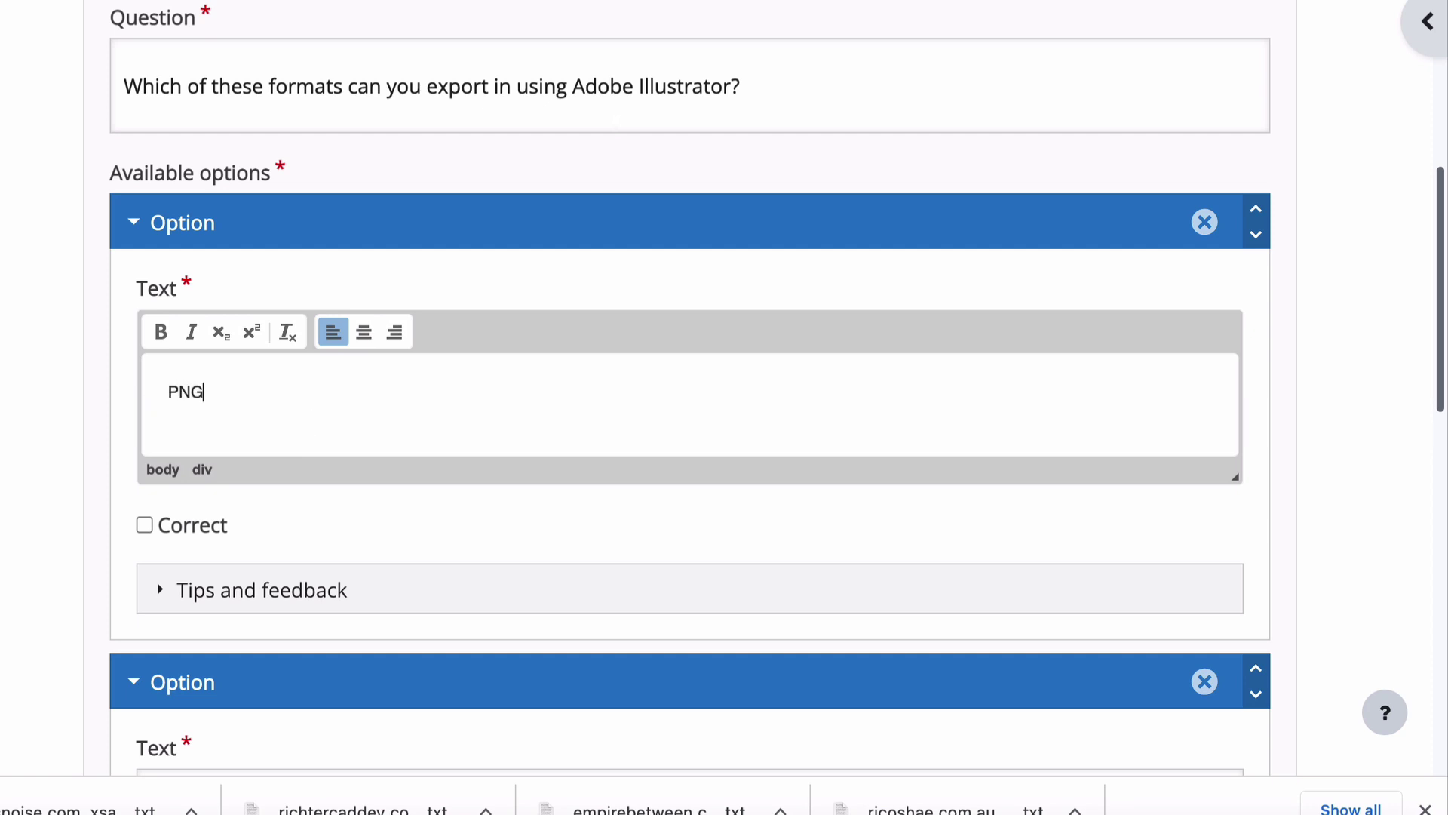
scroll(175, 427, down, 3)
click(145, 273)
click(233, 550)
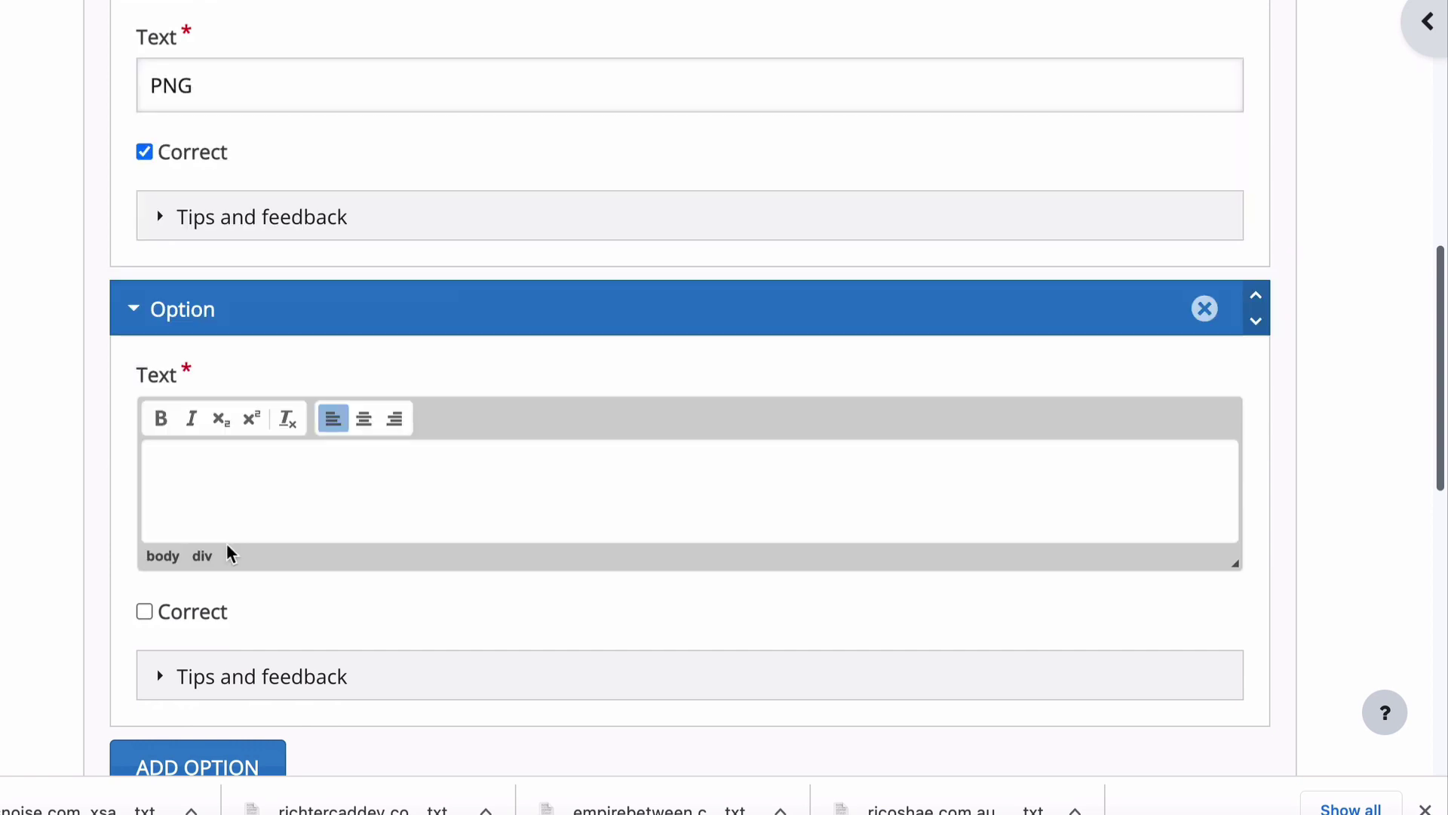
text(JPG)
- Add three more answer options: SVG, DOCX and XLS
scroll(211, 608, down, 3)
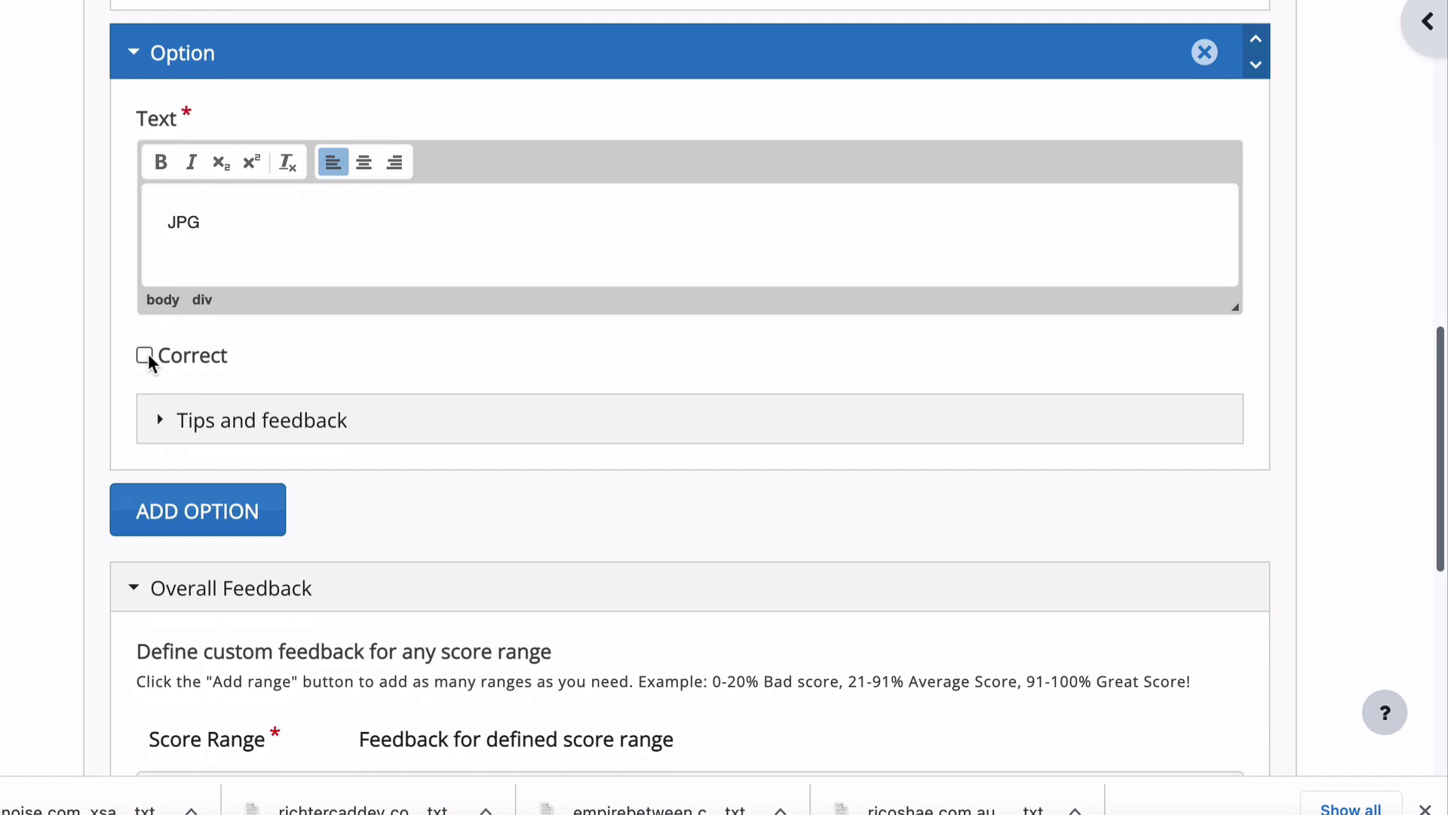
click(194, 505)
click(191, 626)
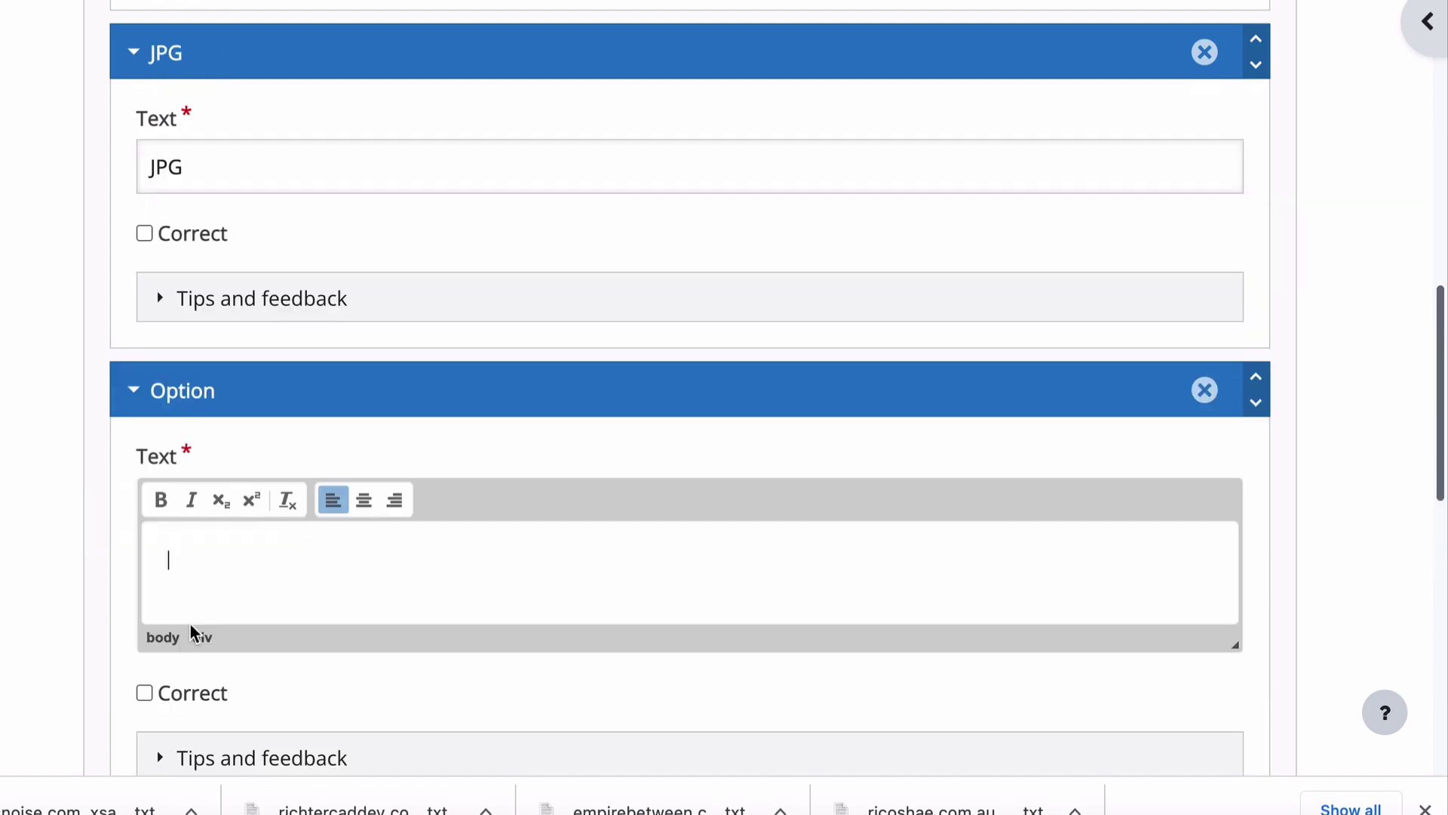
text(svg)
scroll(279, 595, down, 4)
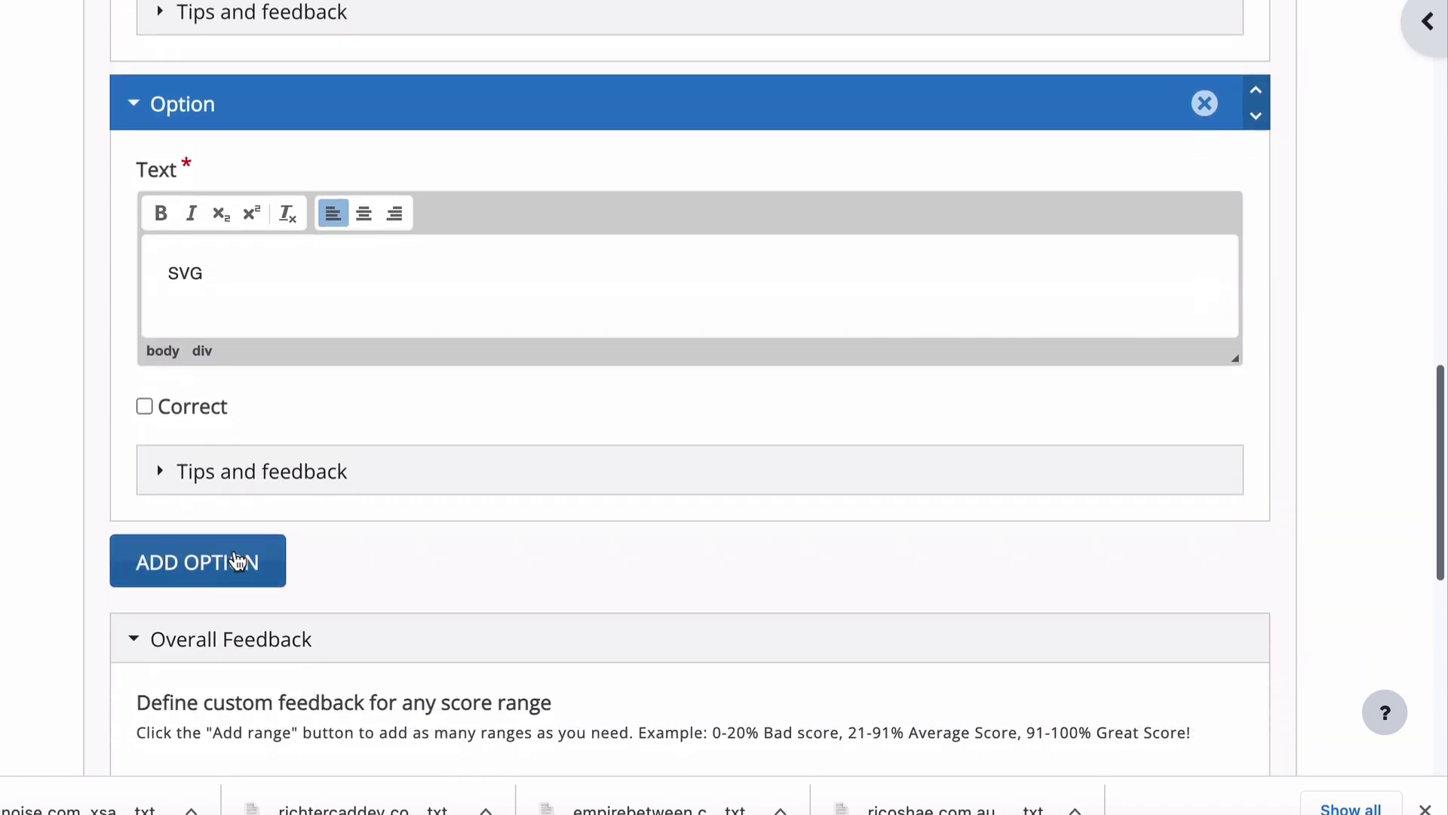
click(188, 562)
click(219, 674)
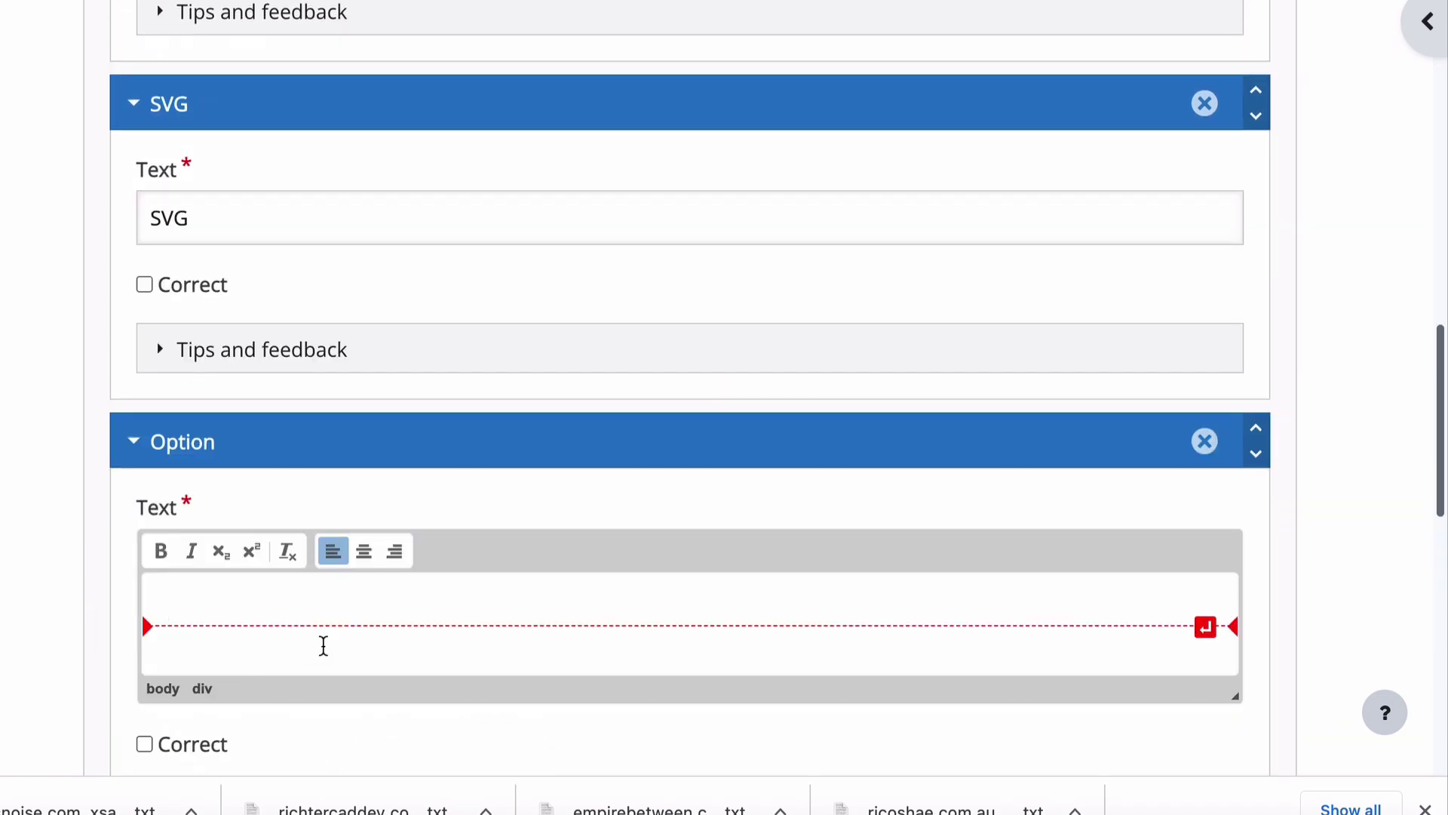
text(DOCX)
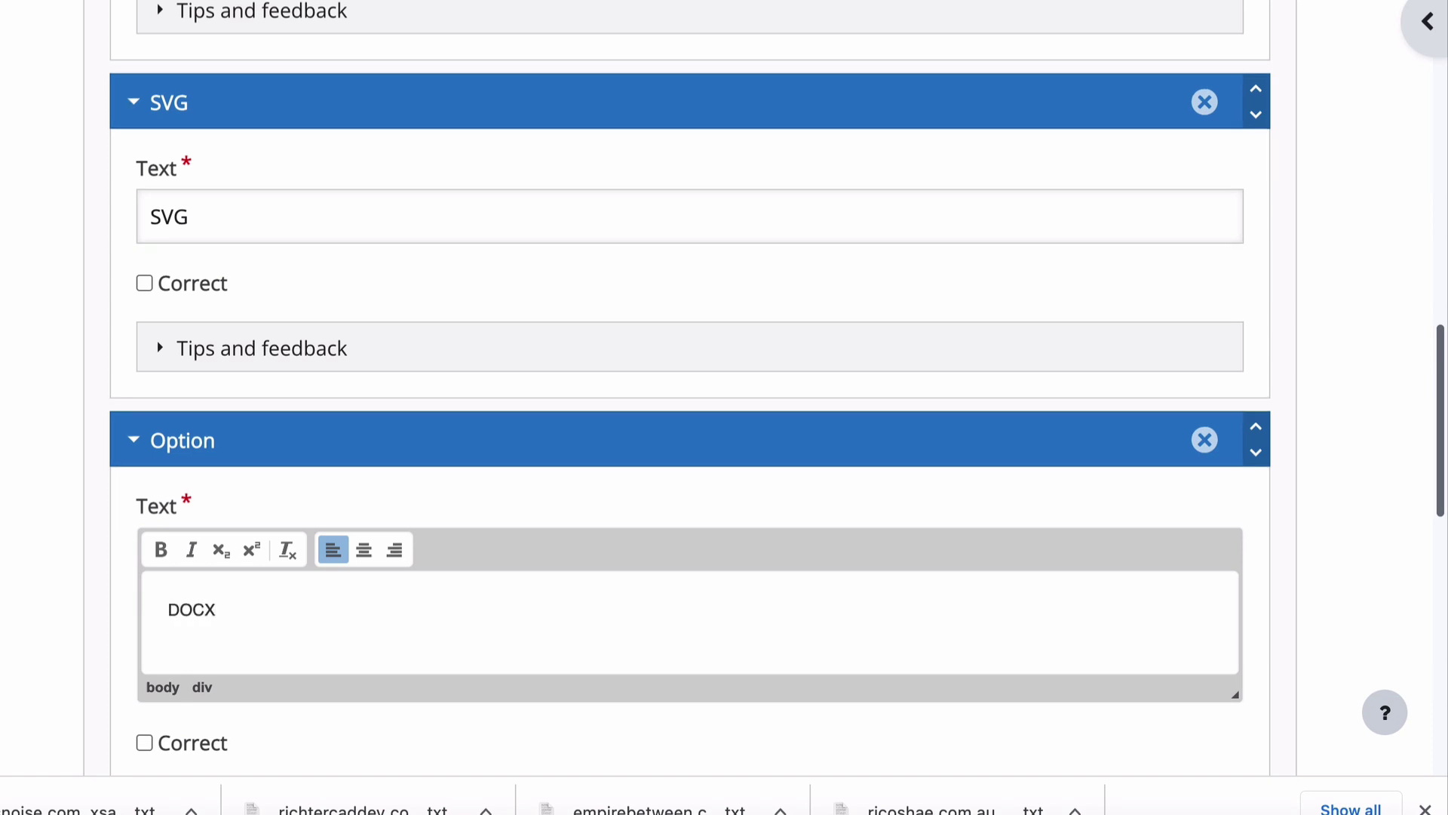
scroll(271, 539, down, 5)
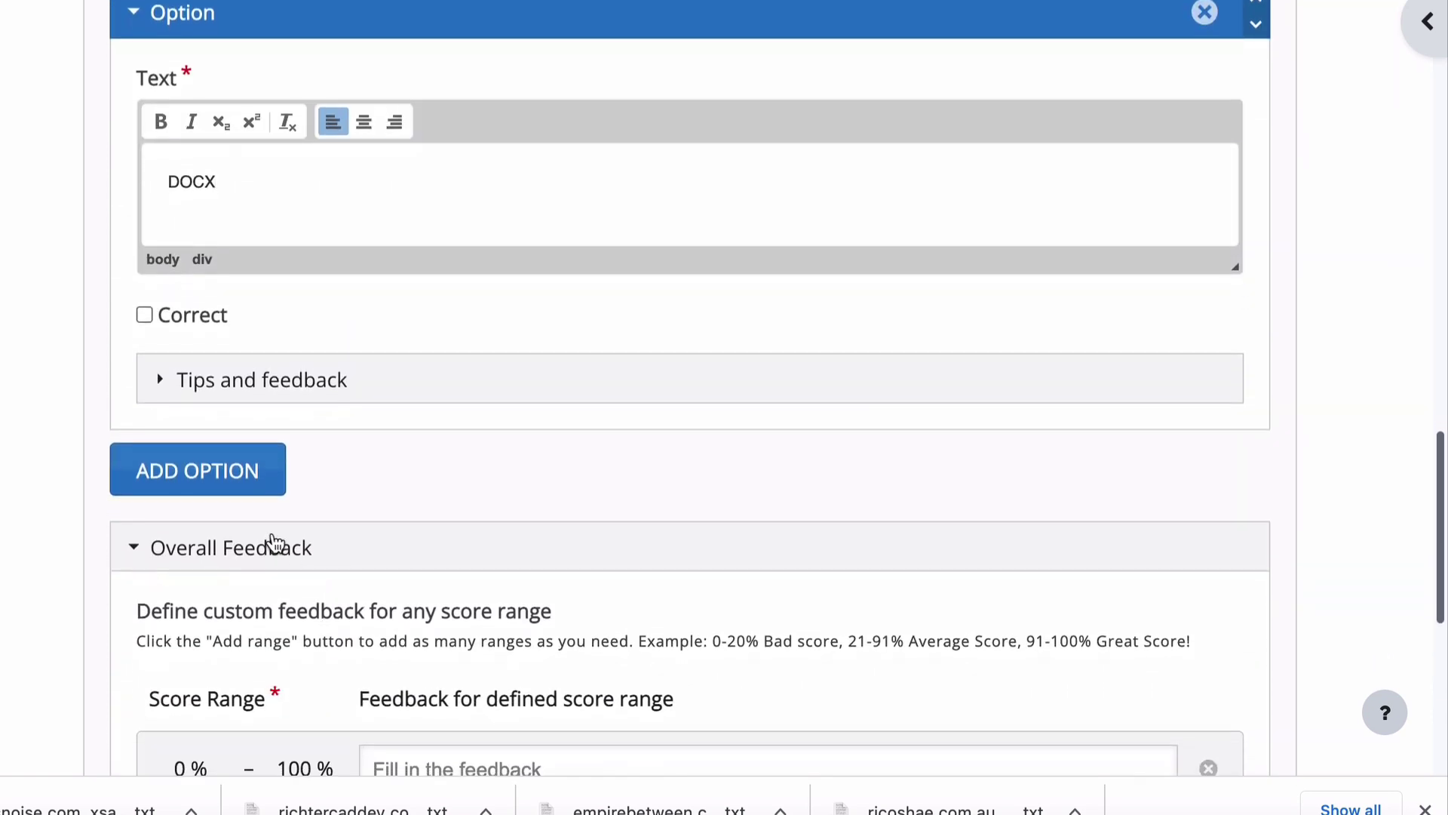
click(227, 474)
click(200, 596)
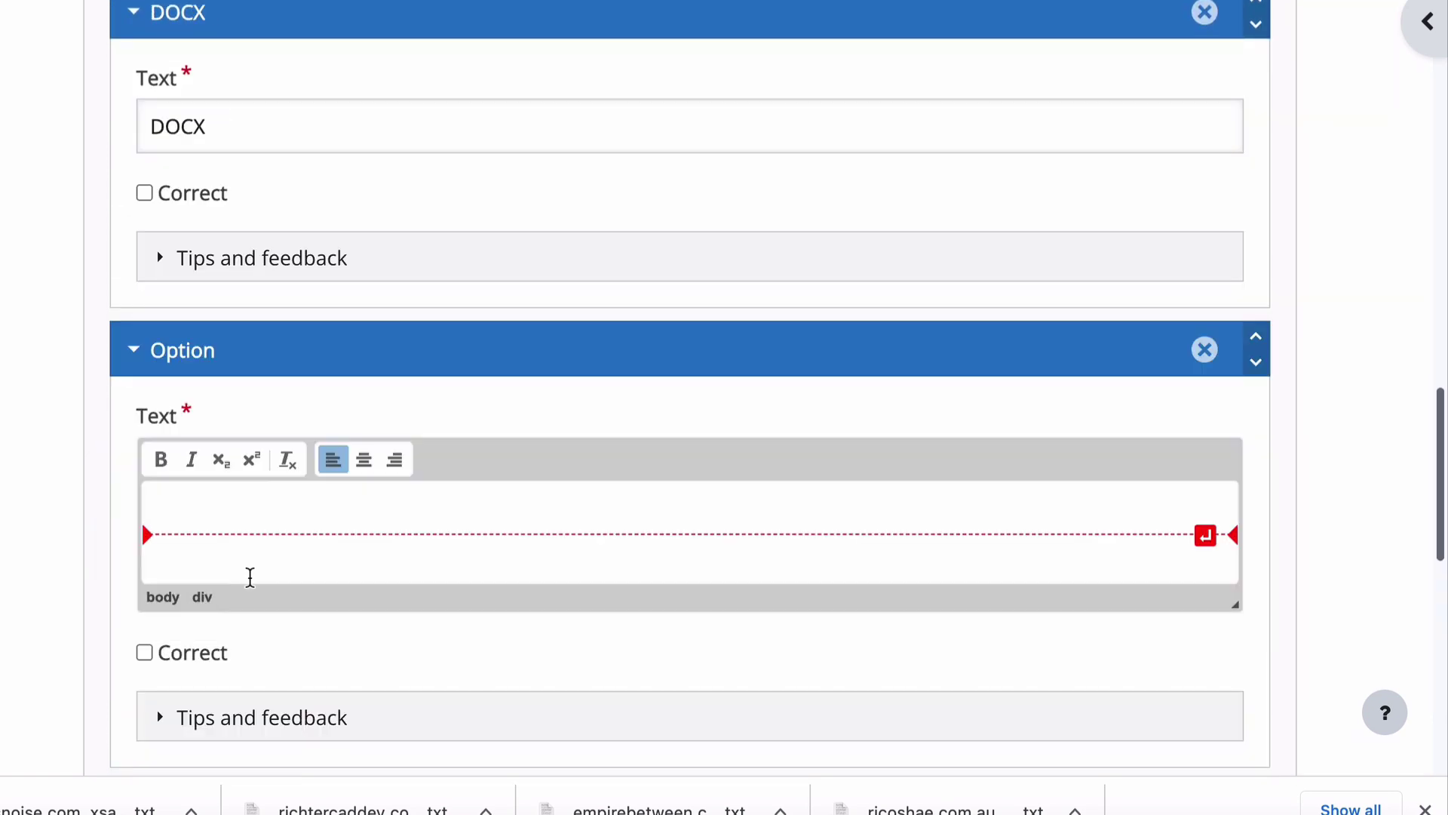
text(XLS)
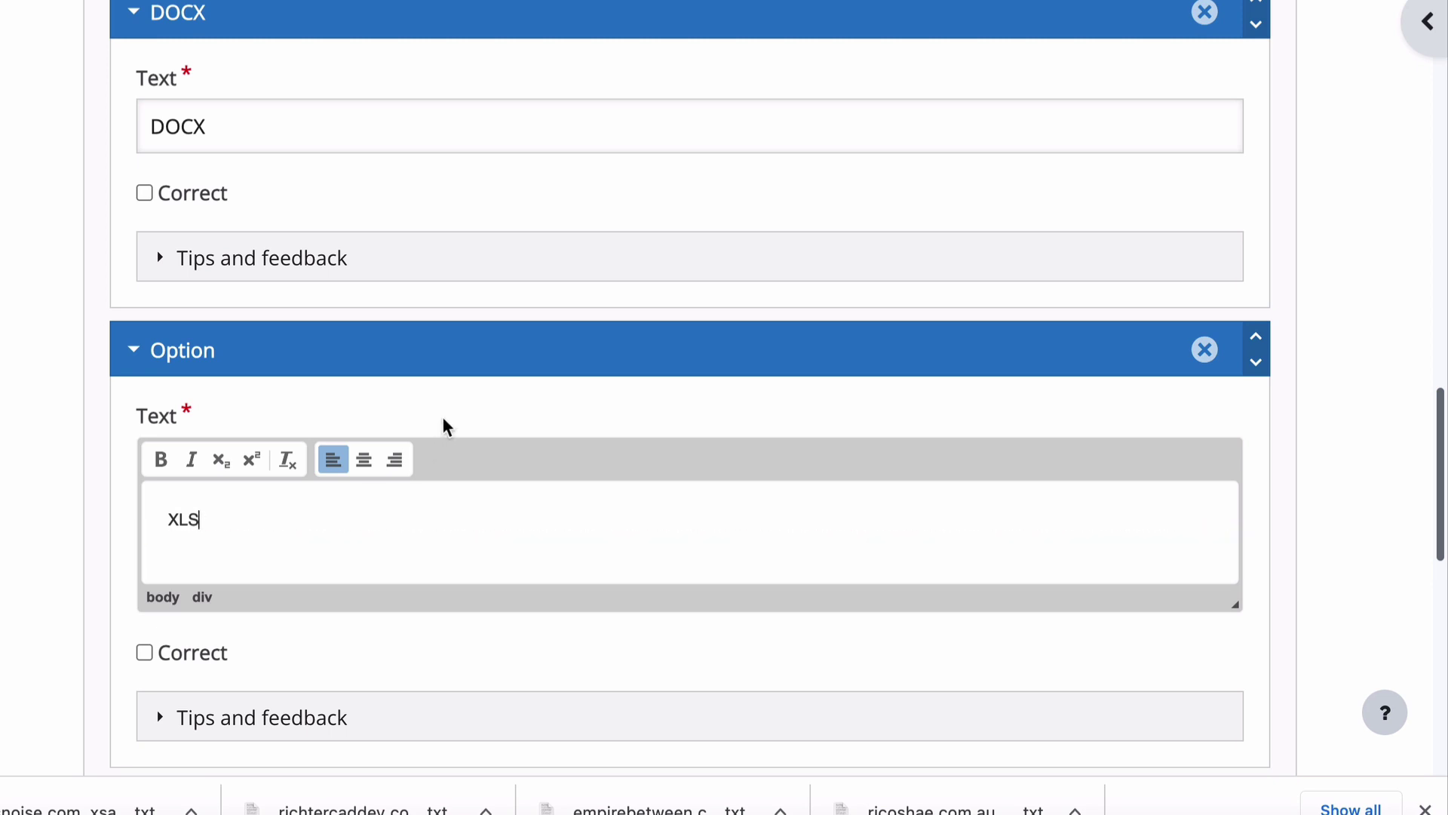
scroll(205, 302, up, 5)
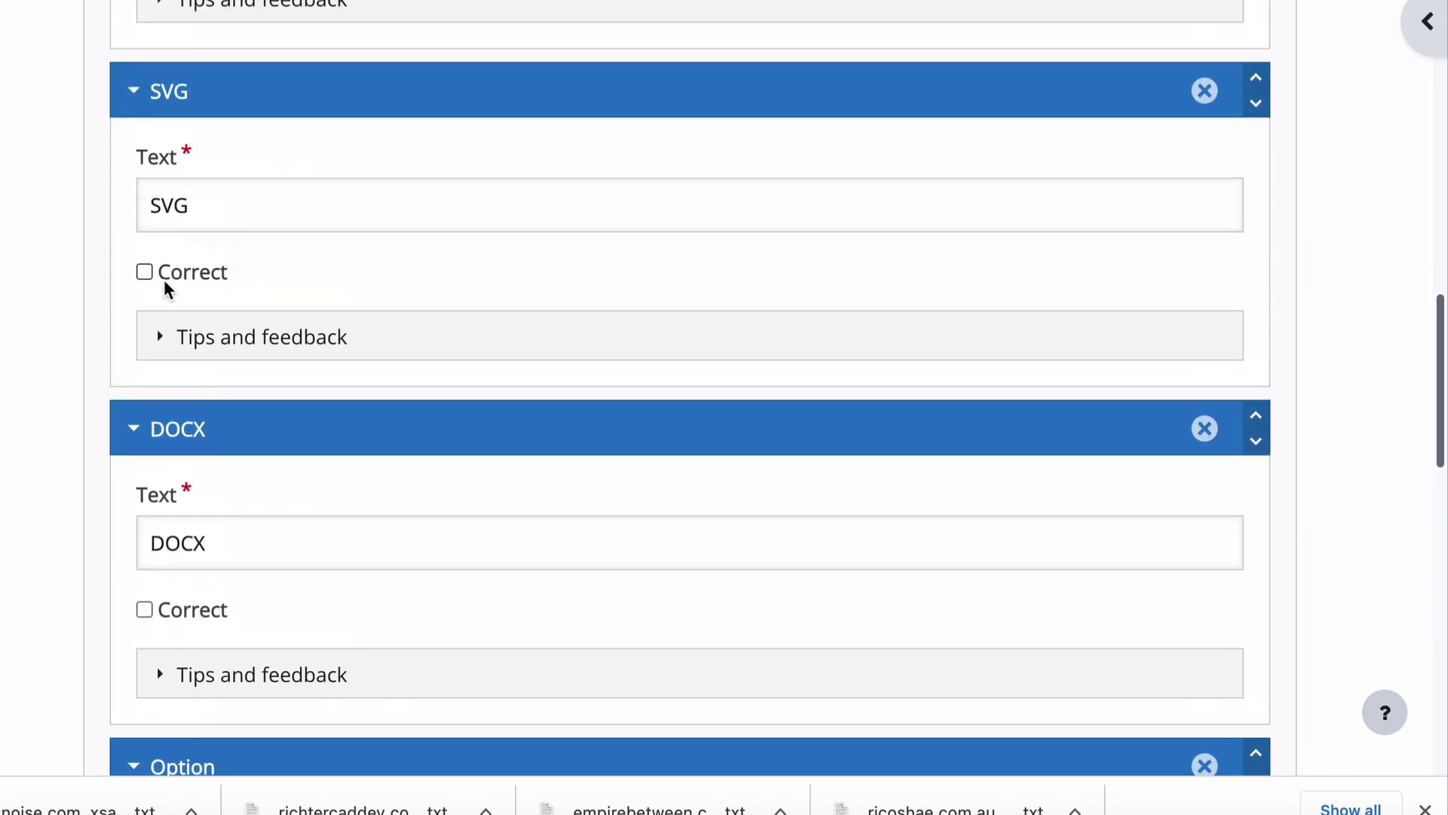
- Tick Correct for SVG and JPG, then review the list with DOCX and XLS left unmarked
click(144, 272)
scroll(146, 272, up, 3)
click(144, 196)
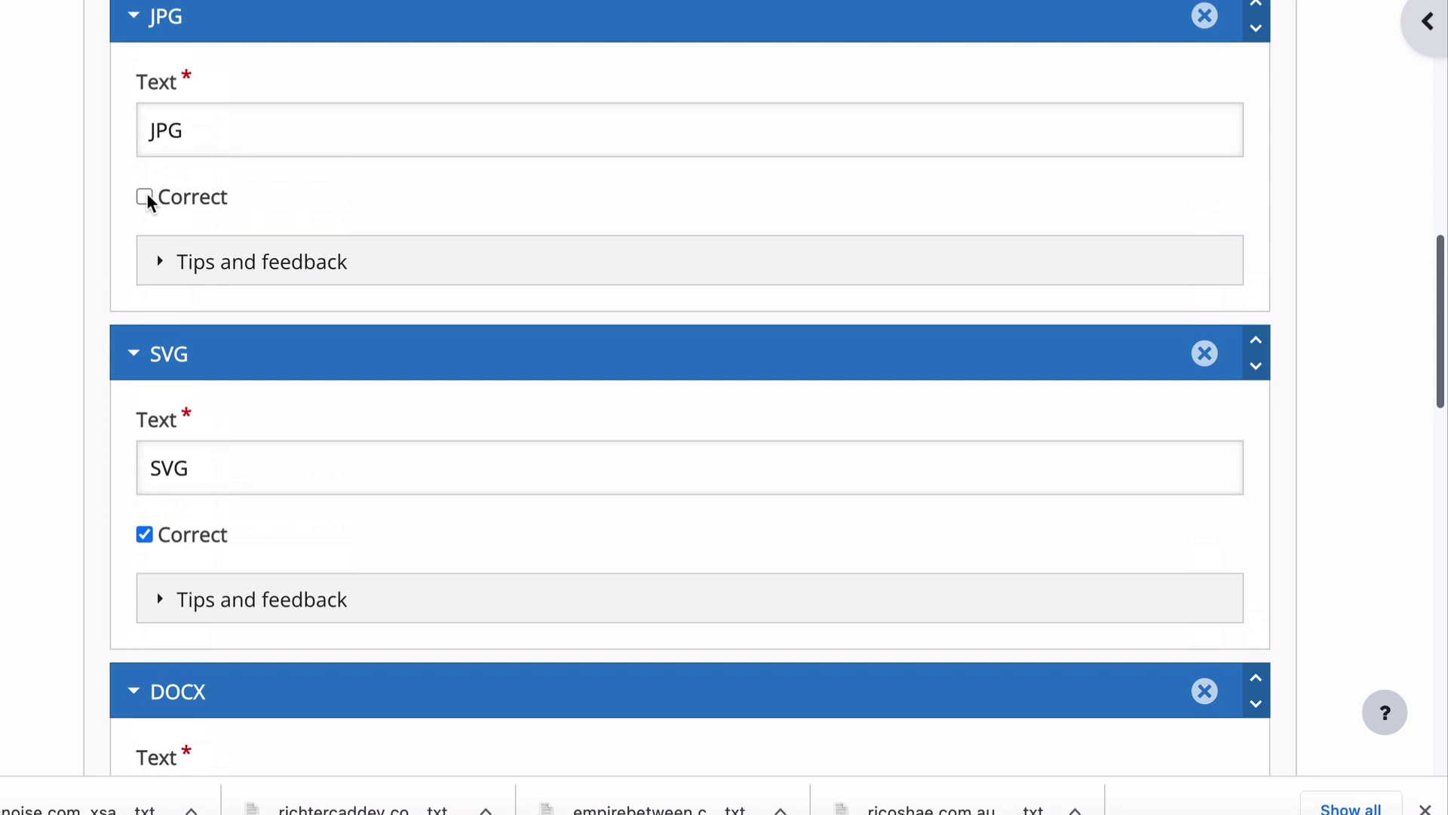
scroll(145, 198, up, 5)
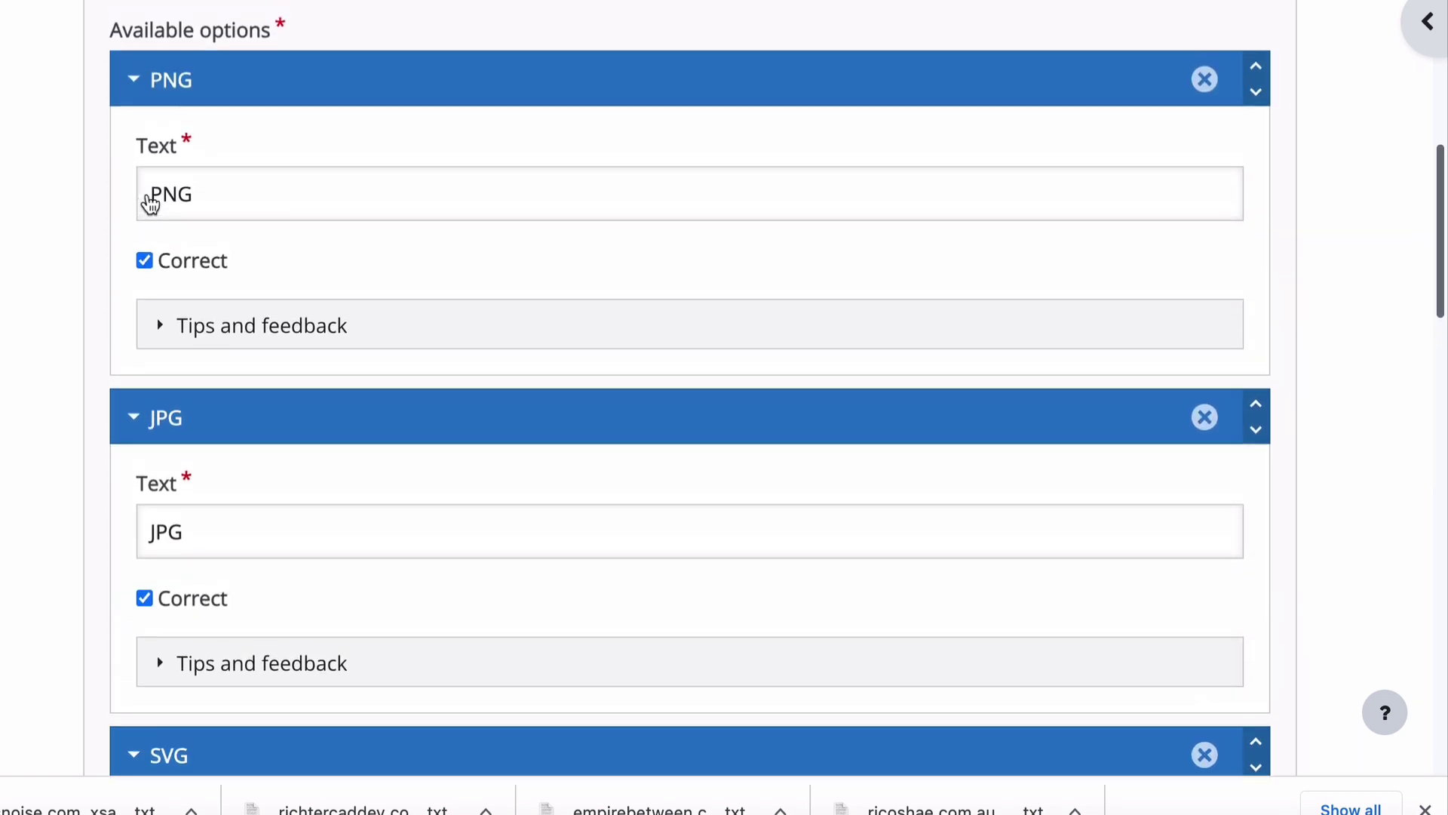
scroll(148, 201, down, 14)
scroll(146, 192, down, 4)
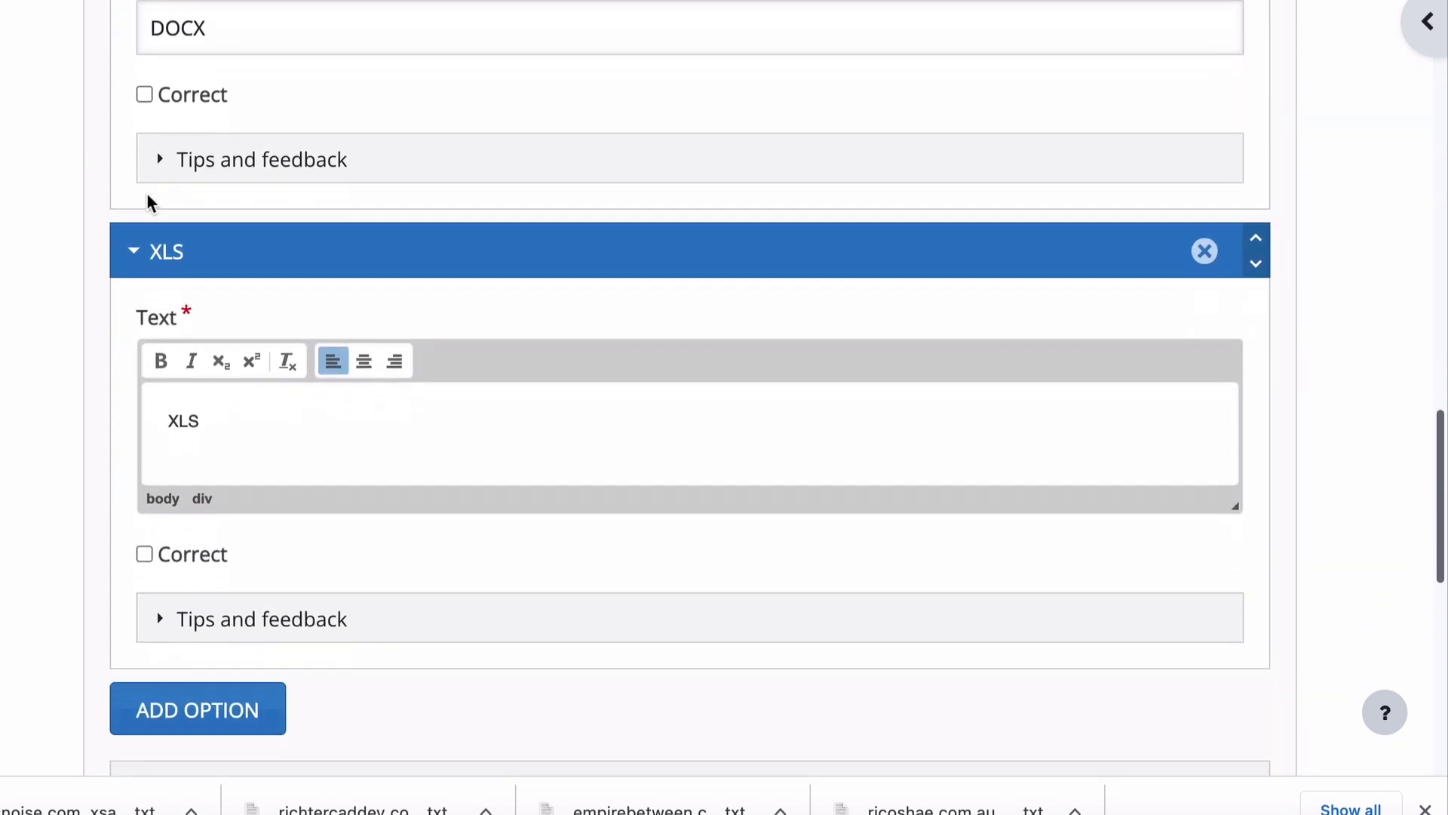
scroll(221, 324, up, 1)
scroll(314, 326, up, 4)
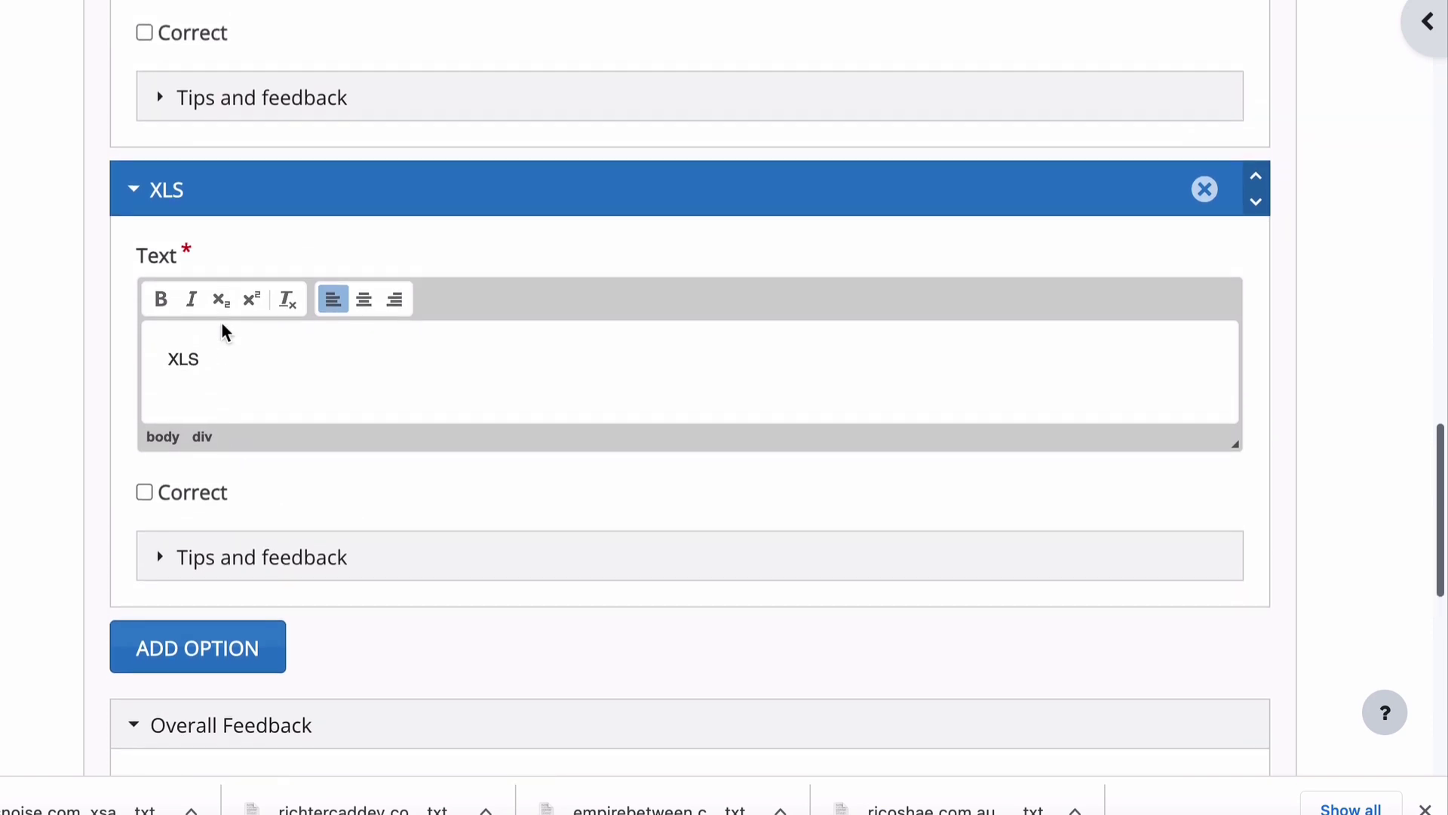
scroll(313, 420, down, 6)
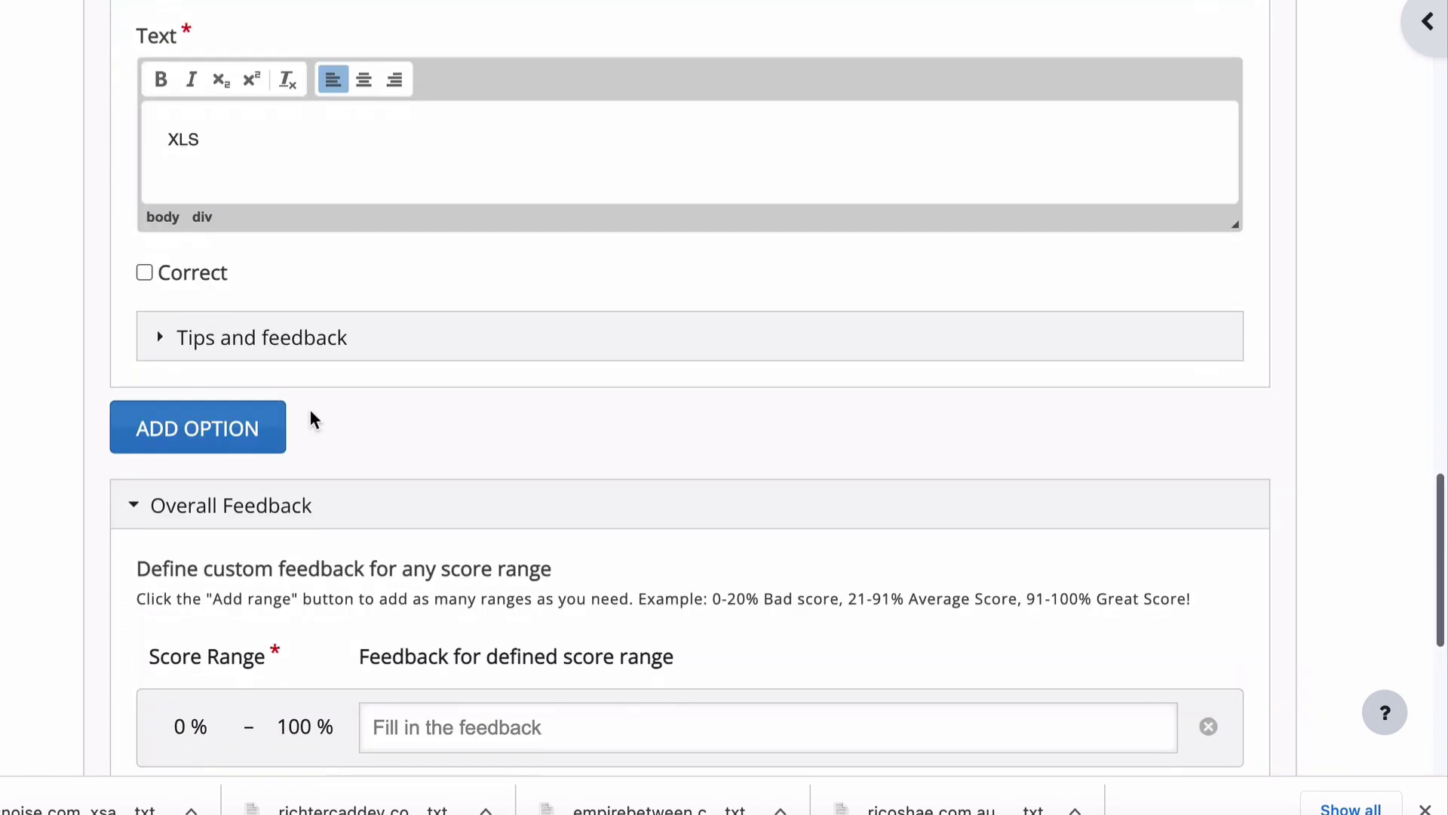
scroll(310, 413, up, 10)
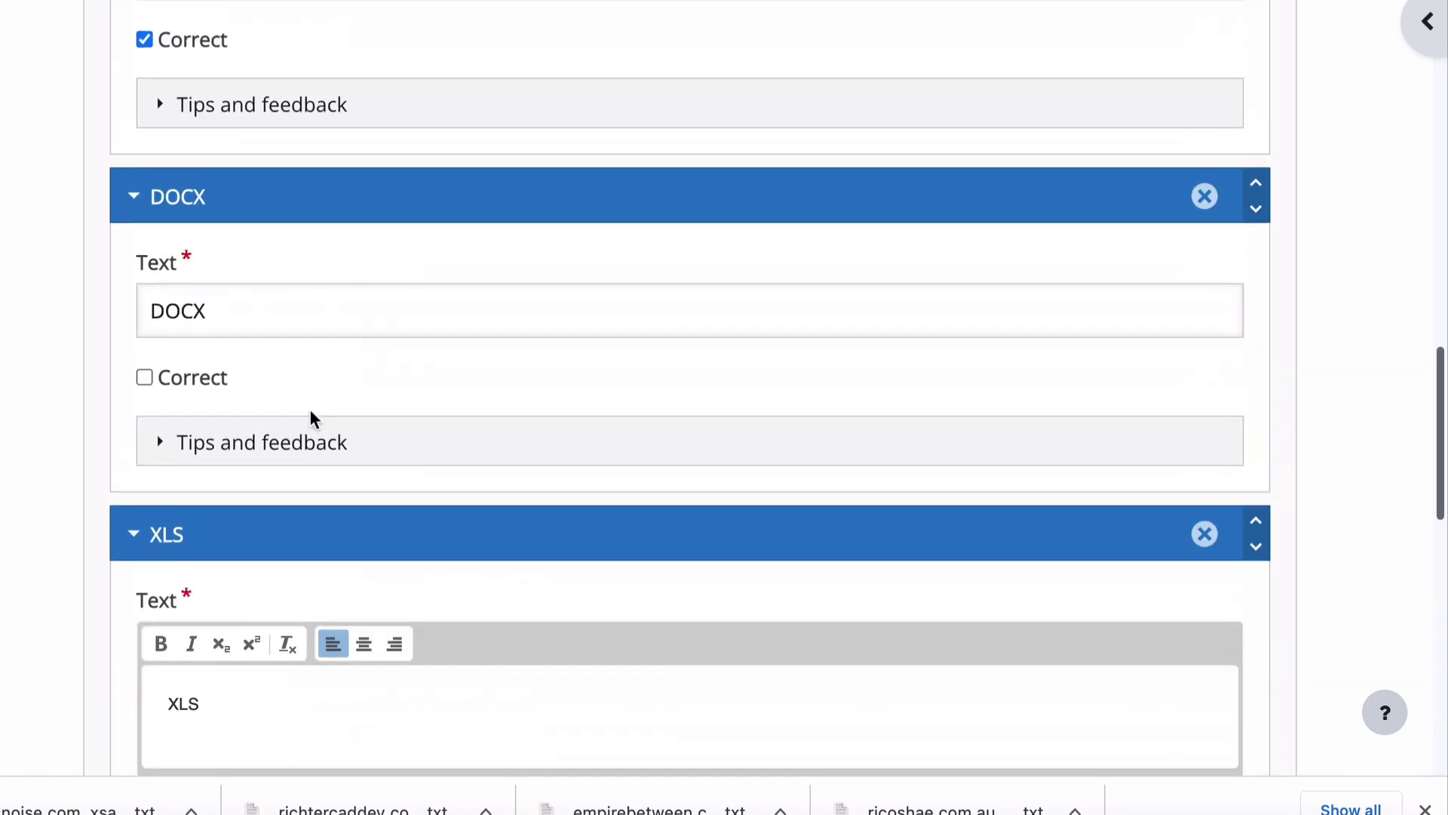
scroll(251, 342, down, 10)
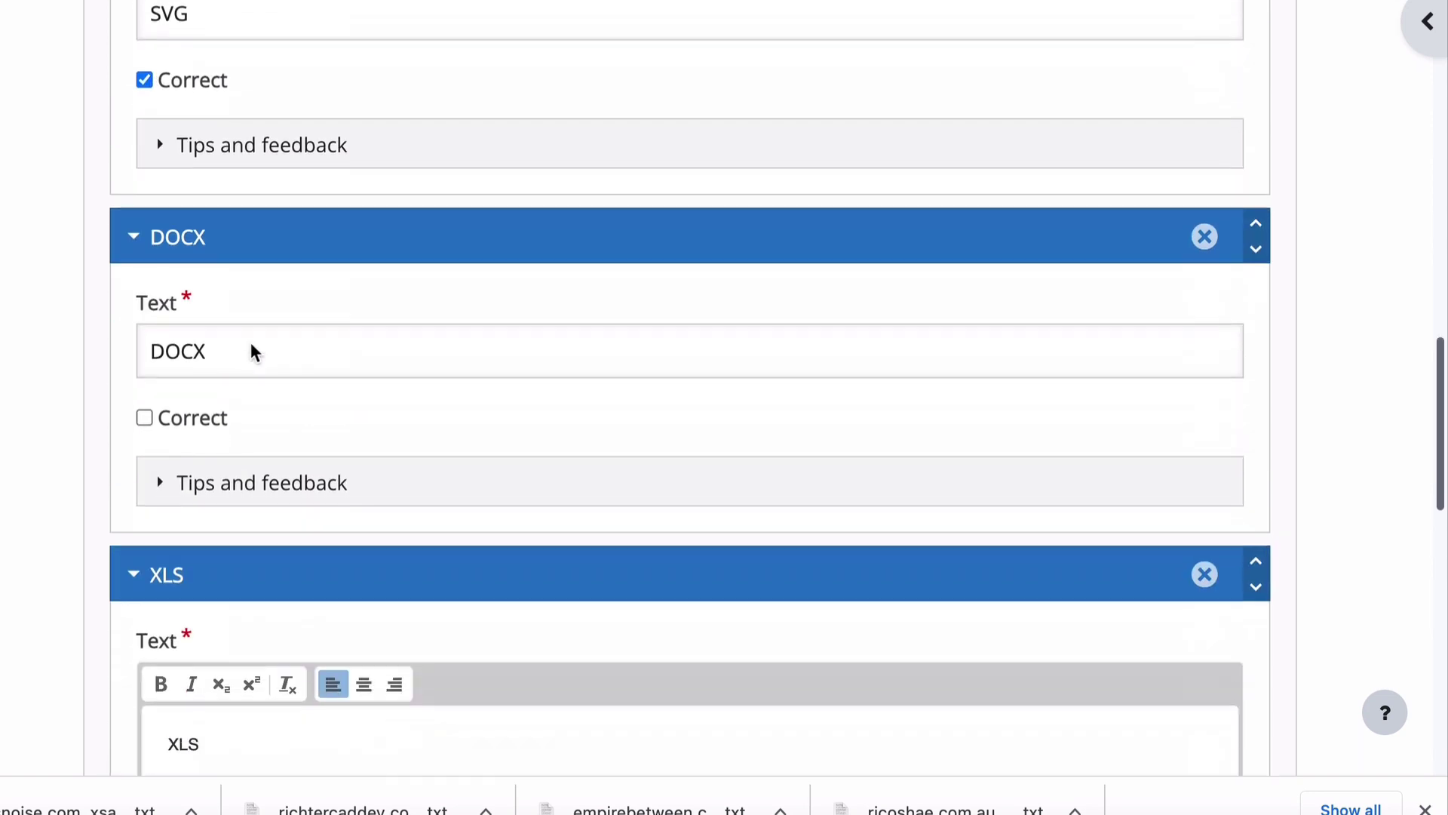
scroll(252, 344, down, 3)
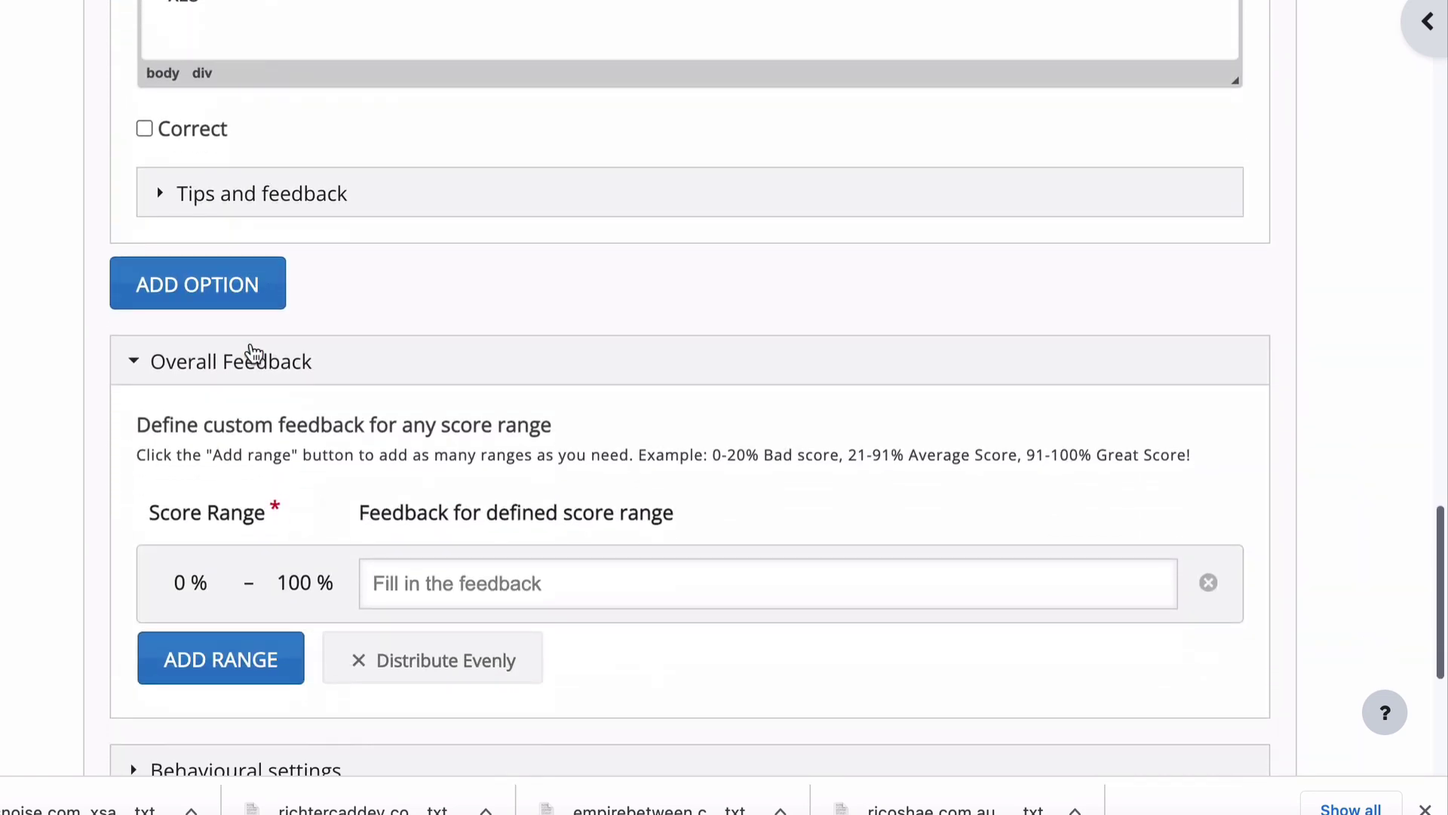
- Give the XLS option the tip 'This is a spreadsheet'
click(234, 201)
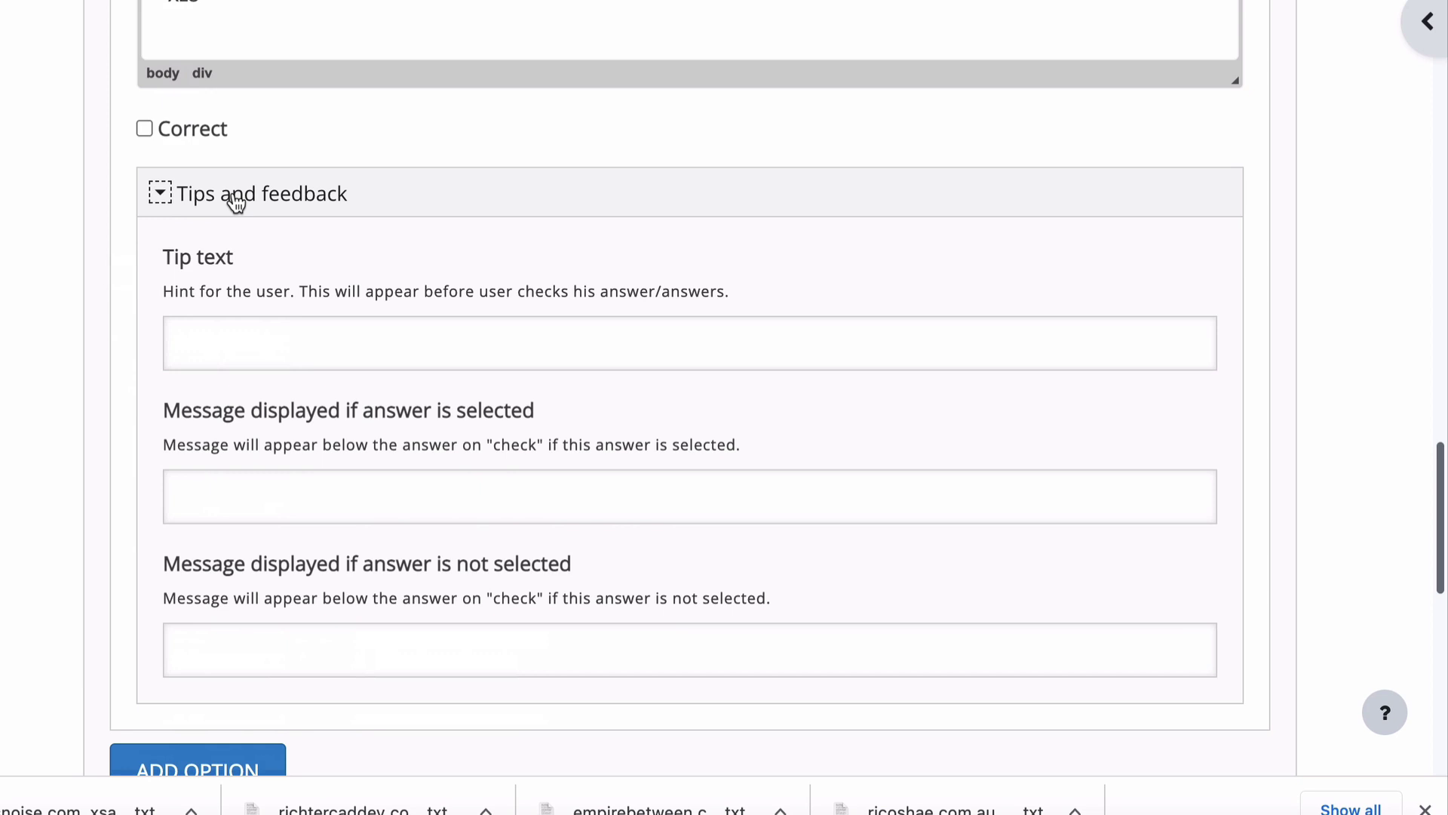
scroll(273, 347, up, 5)
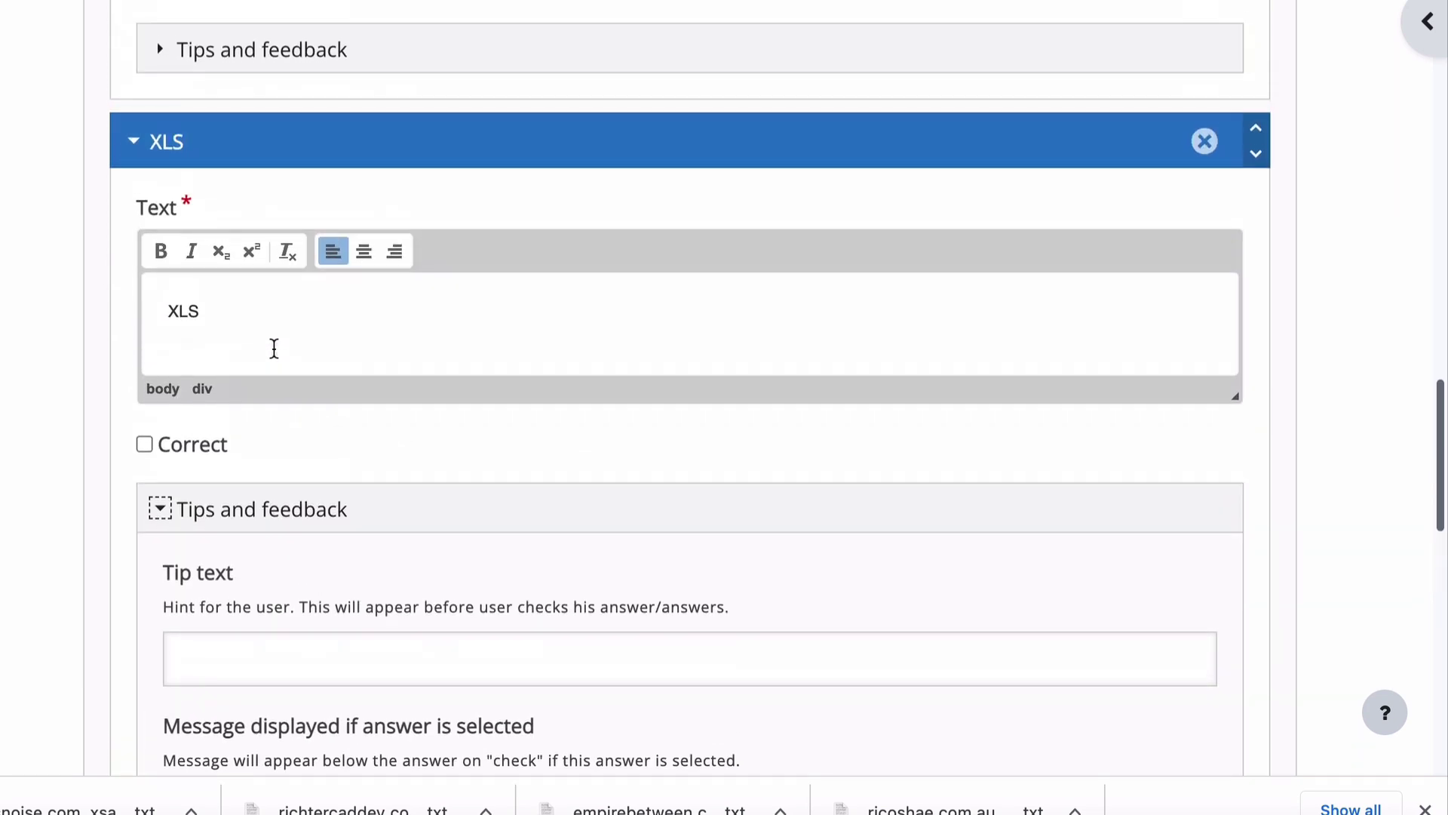
scroll(274, 348, down, 5)
scroll(274, 348, down, 2)
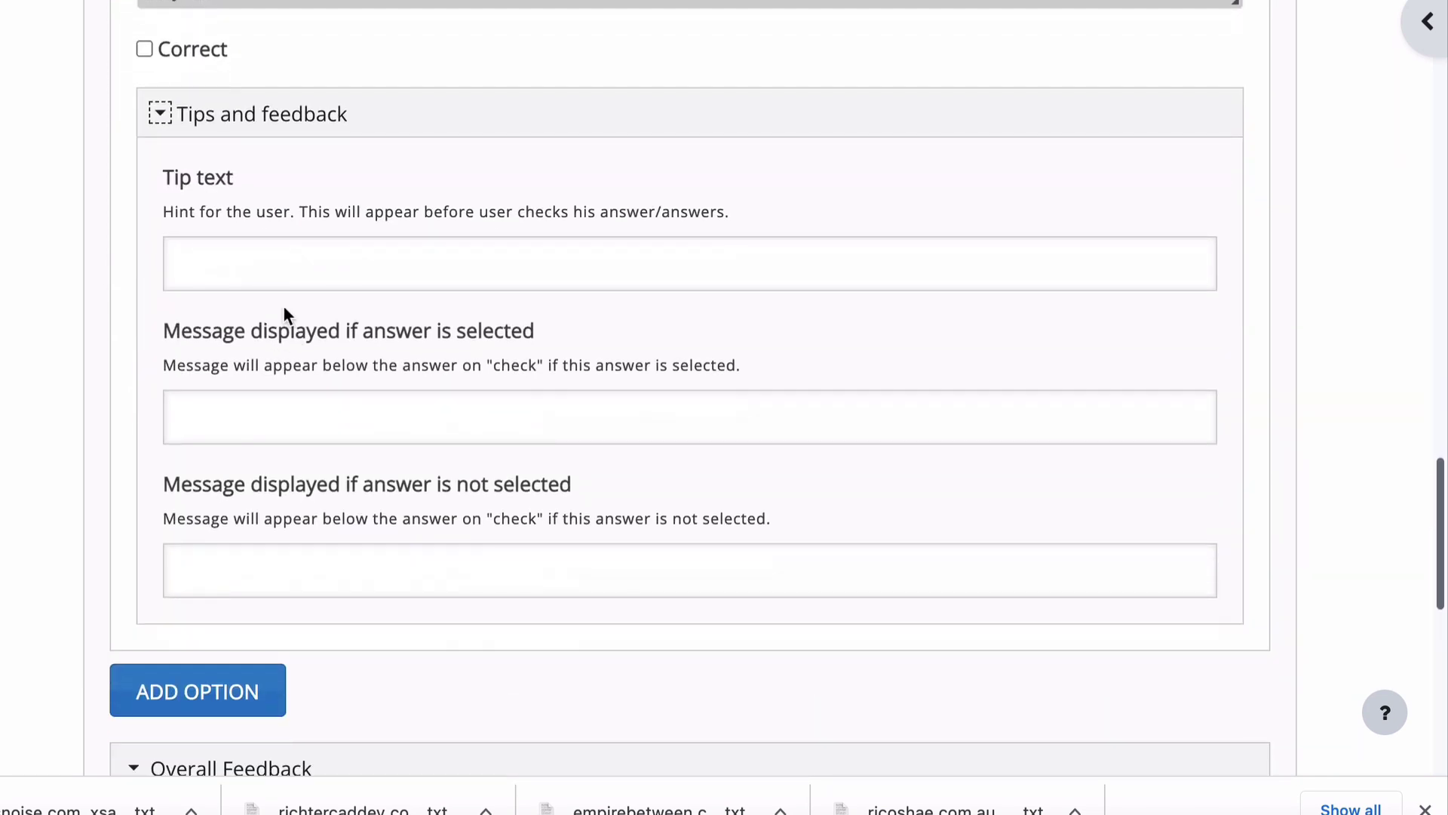
click(247, 257)
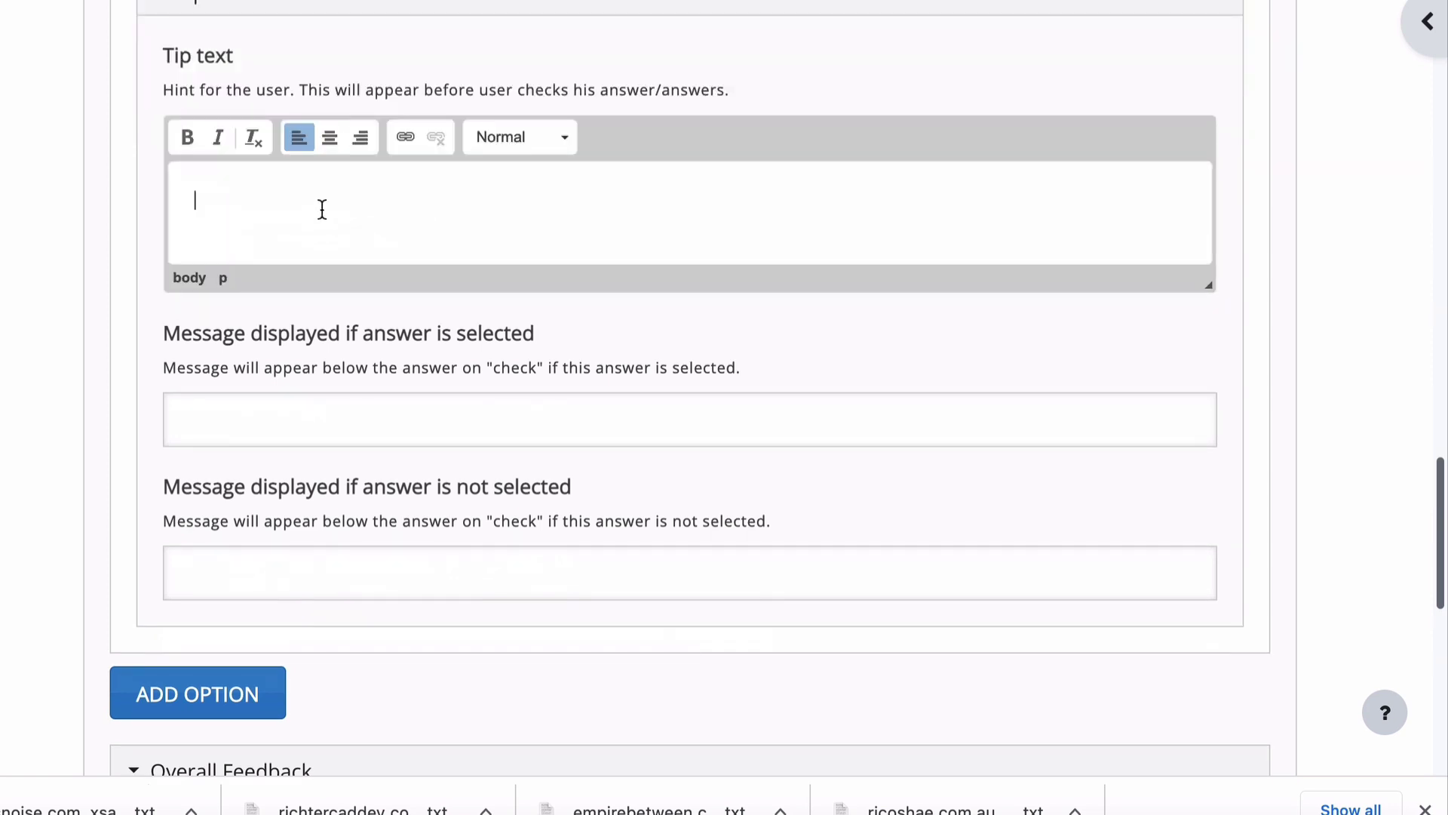
text(This is a spreadsheet)
- Give the DOCX option the tip 'This is a word document'
scroll(725, 407, up, 3)
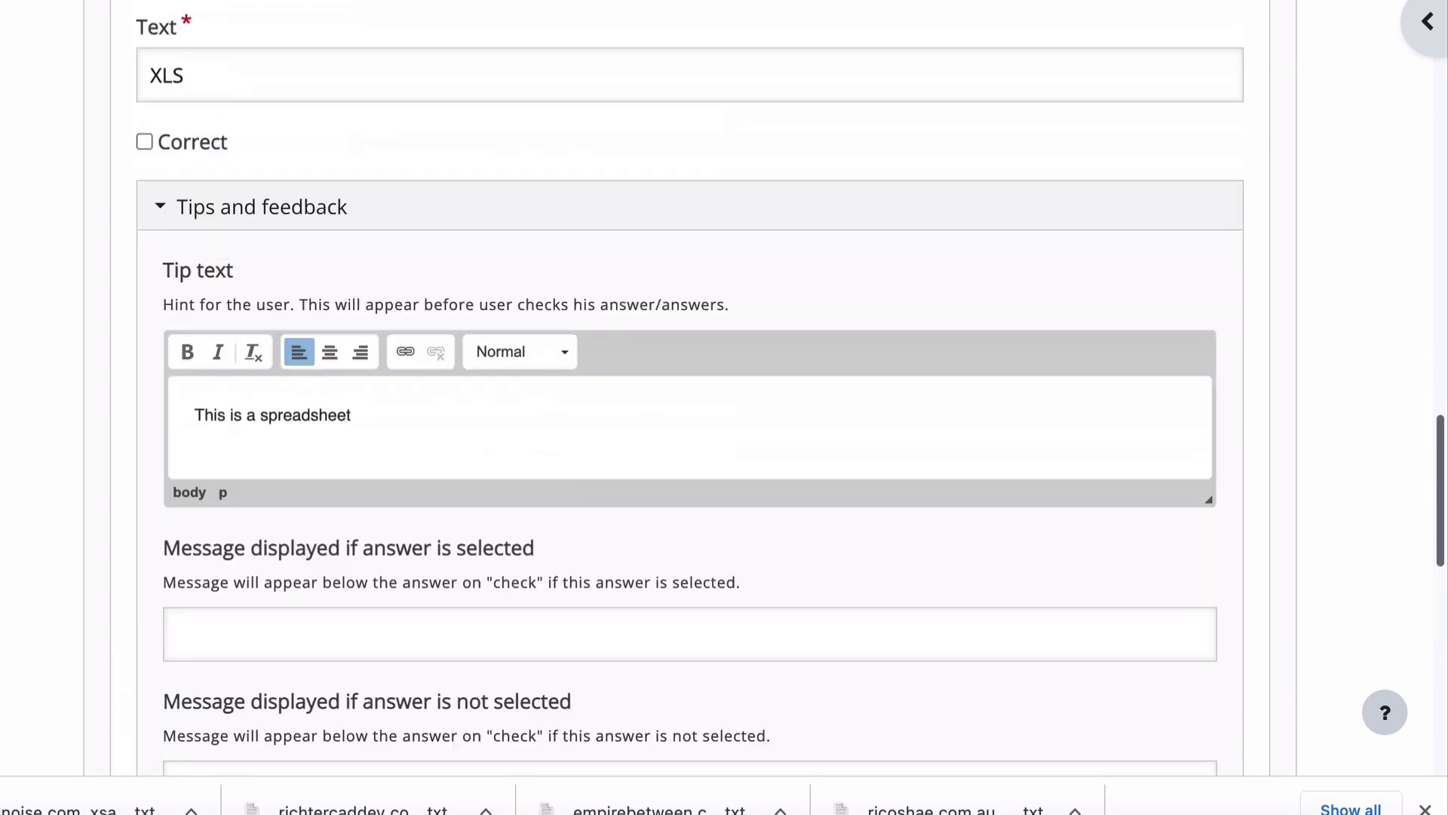
scroll(256, 544, up, 8)
click(257, 545)
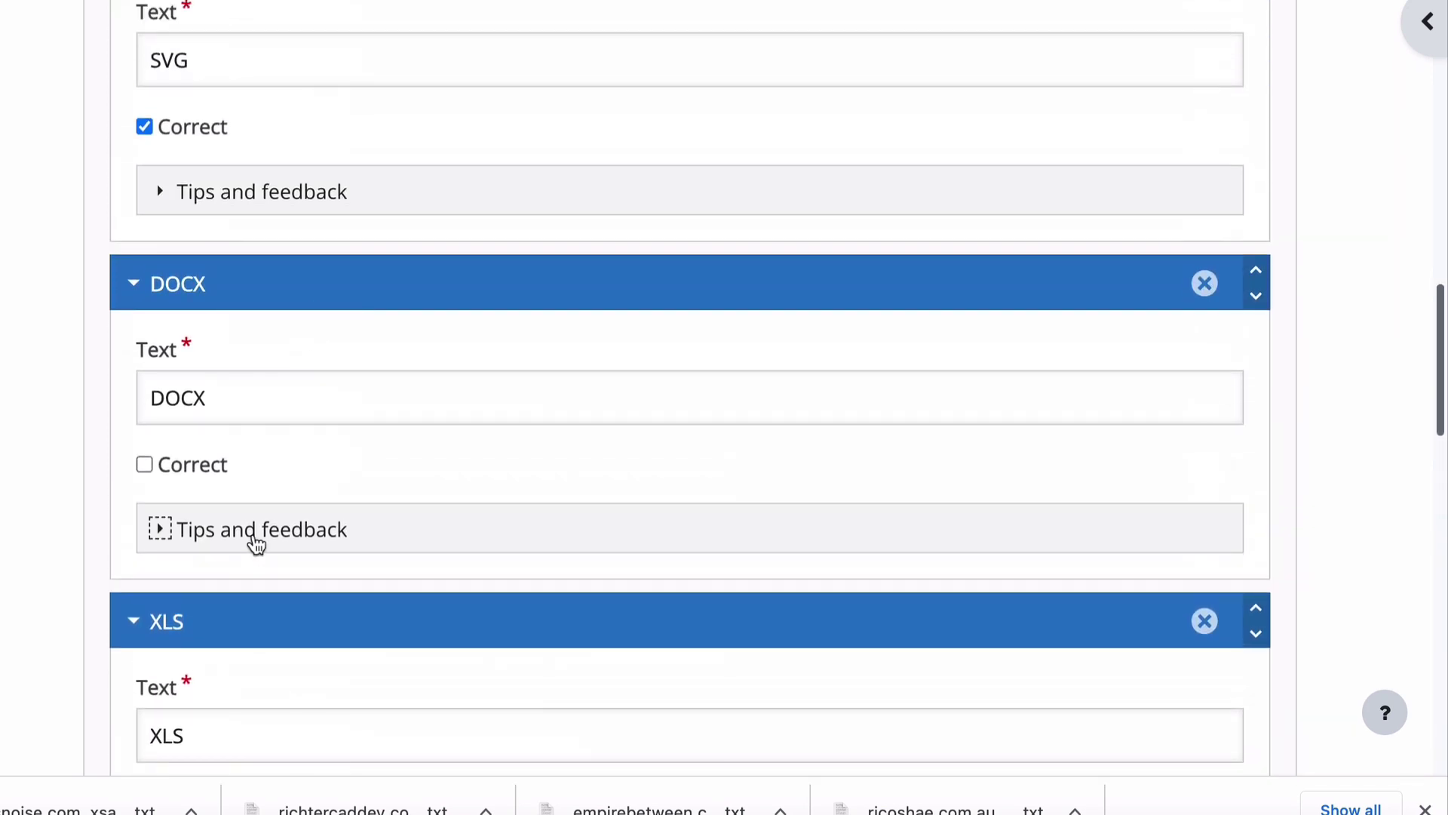
scroll(274, 614, down, 2)
click(252, 536)
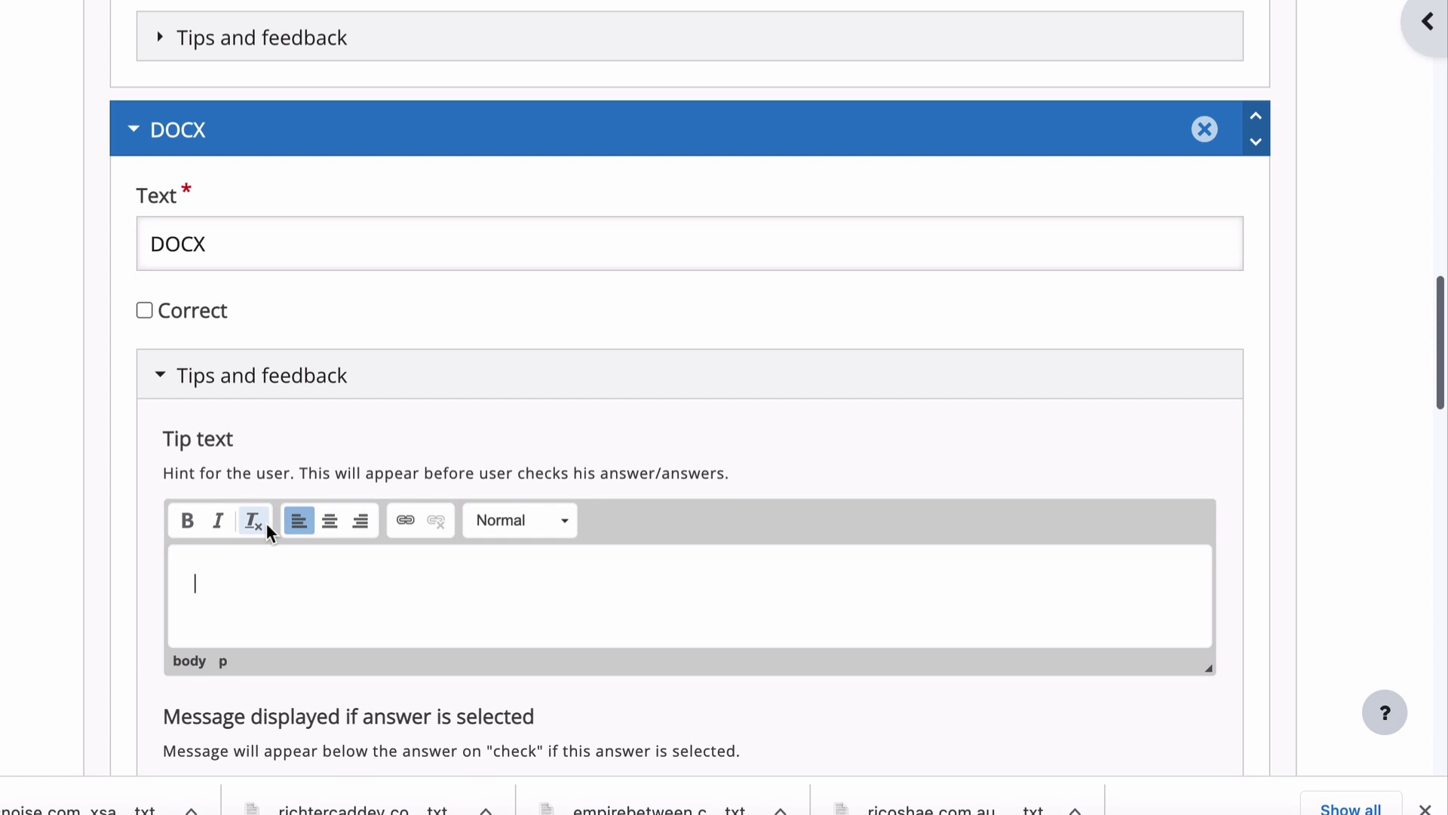
text(This is a )
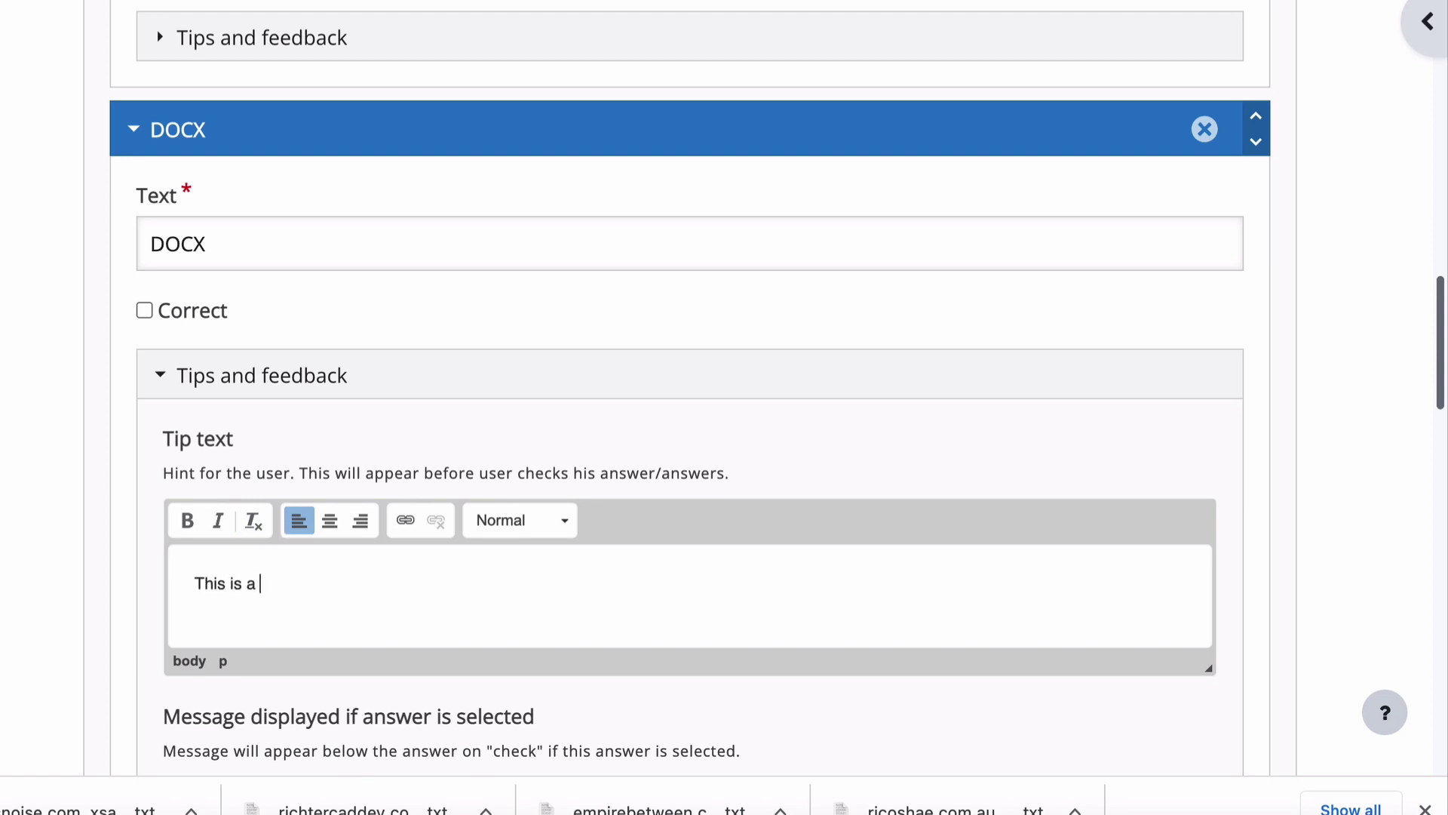
text(word document)
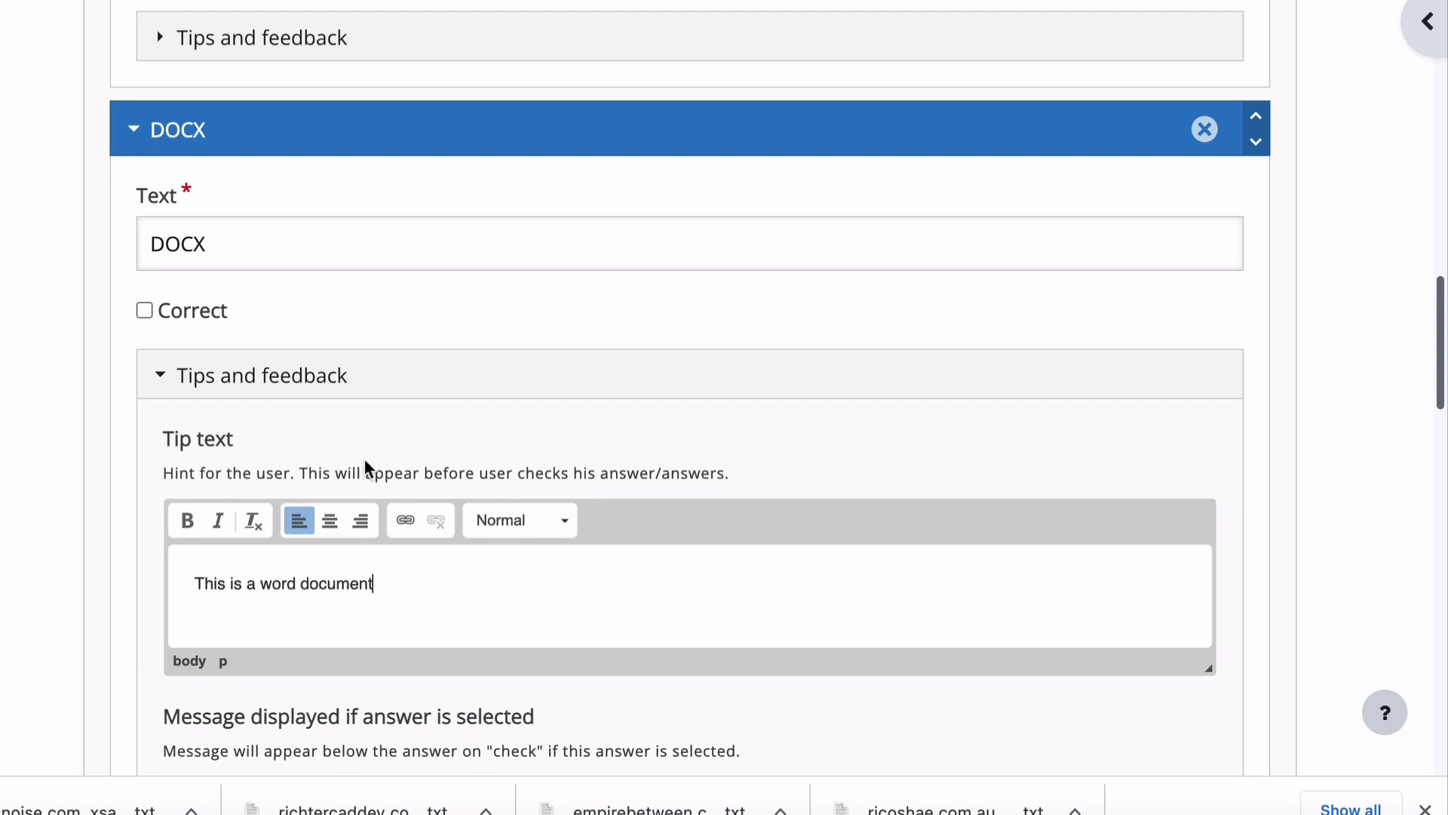
scroll(348, 458, down, 7)
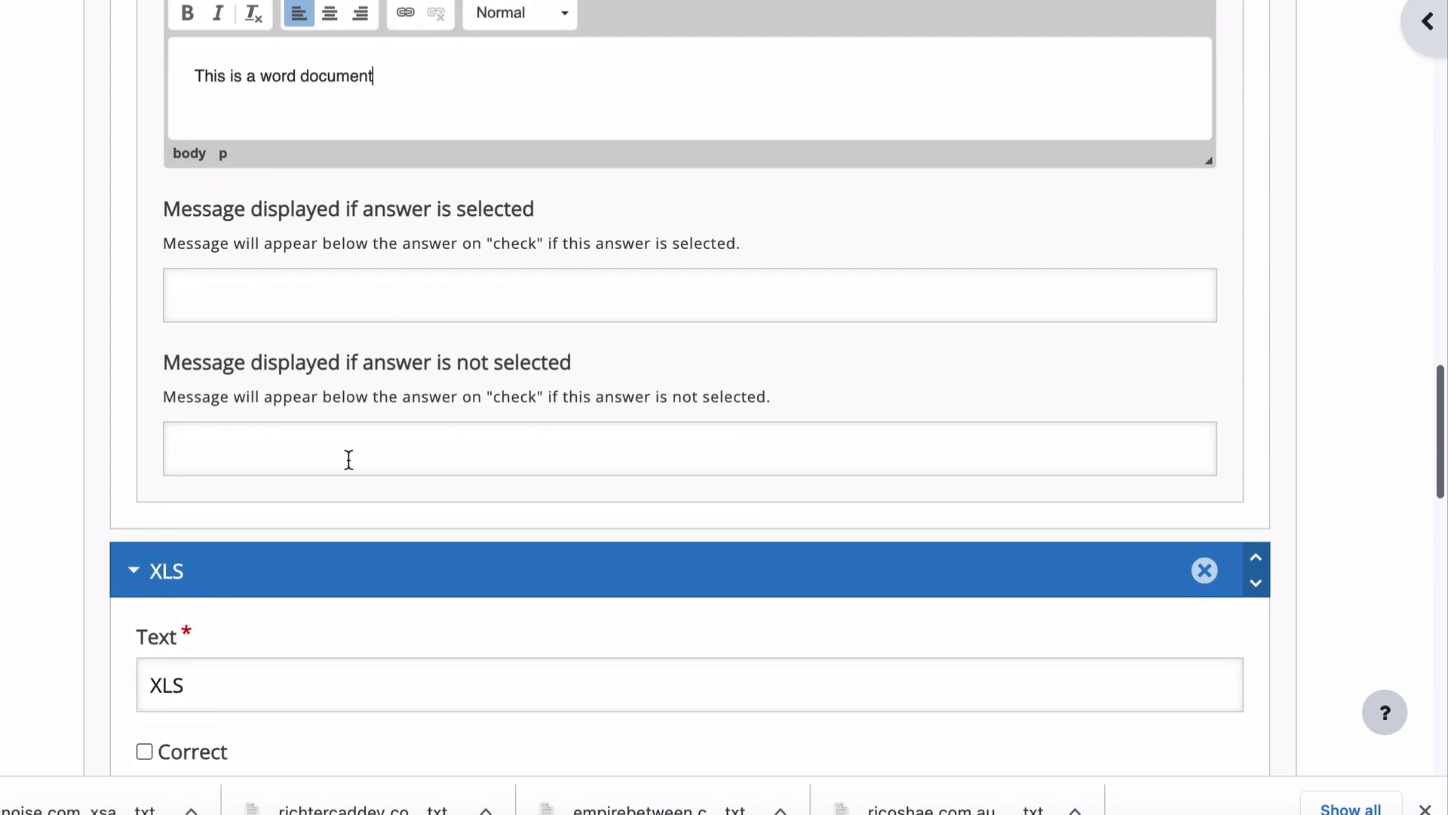
click(296, 303)
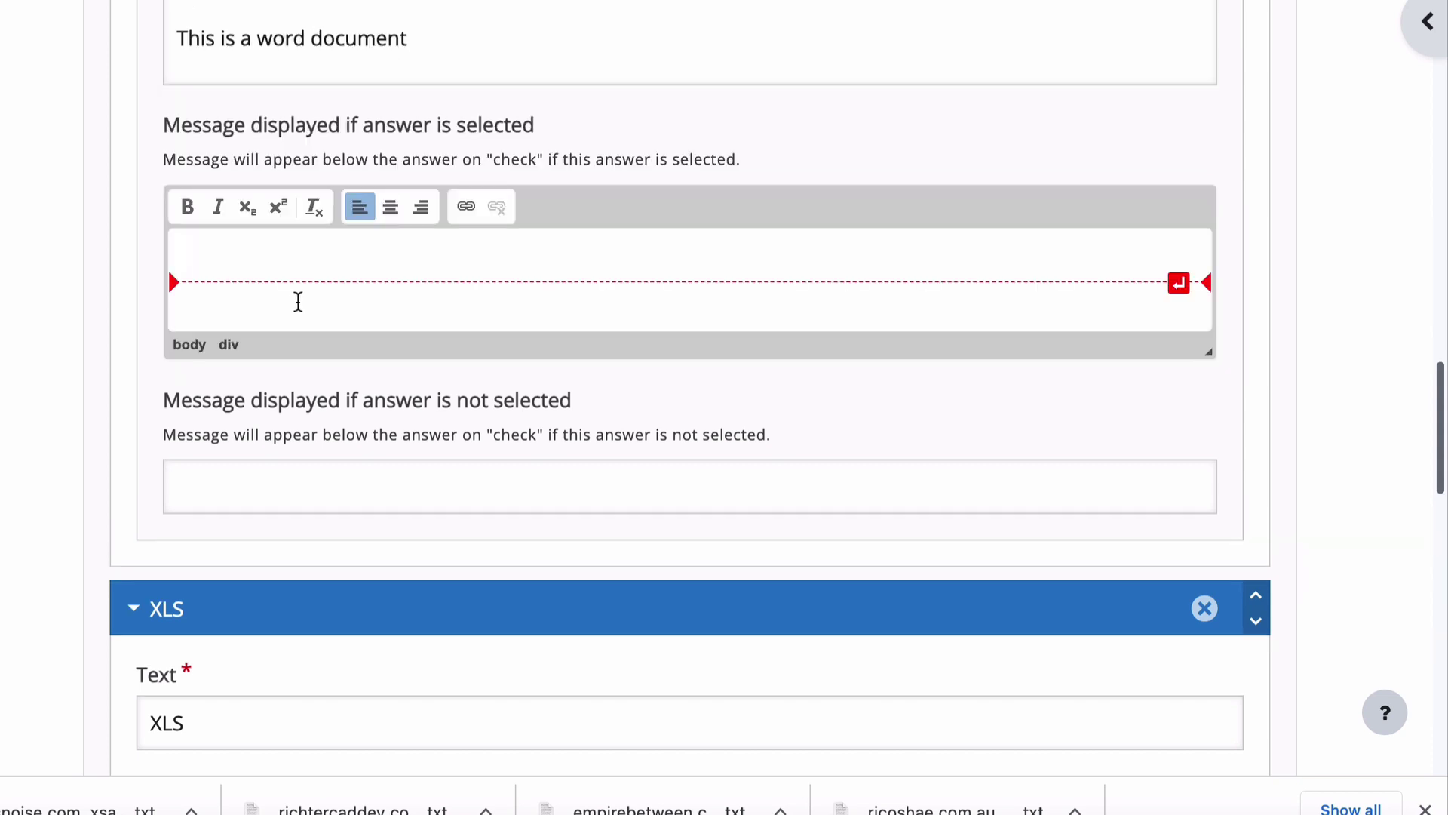
scroll(604, 285, down, 2)
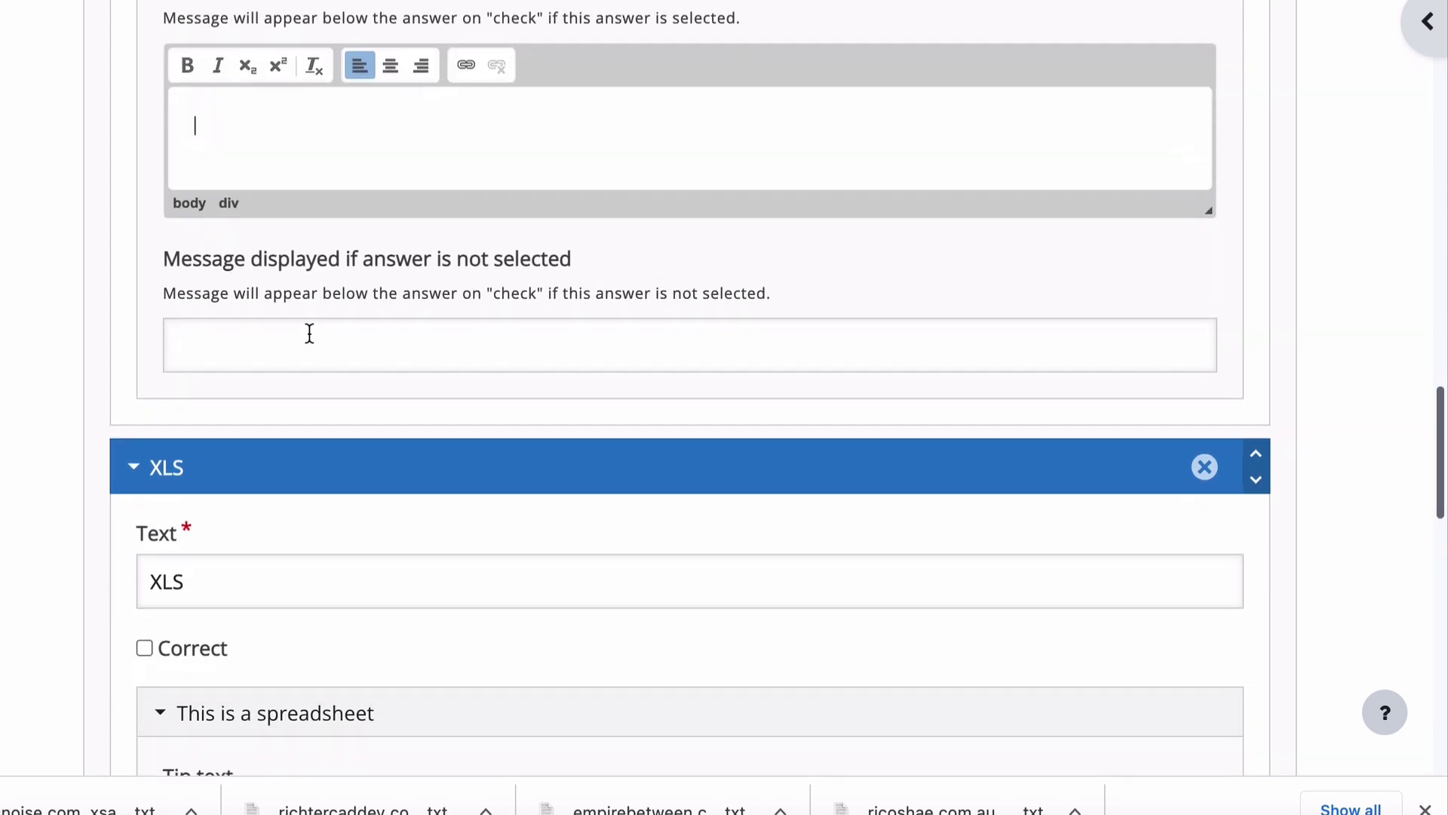
click(247, 352)
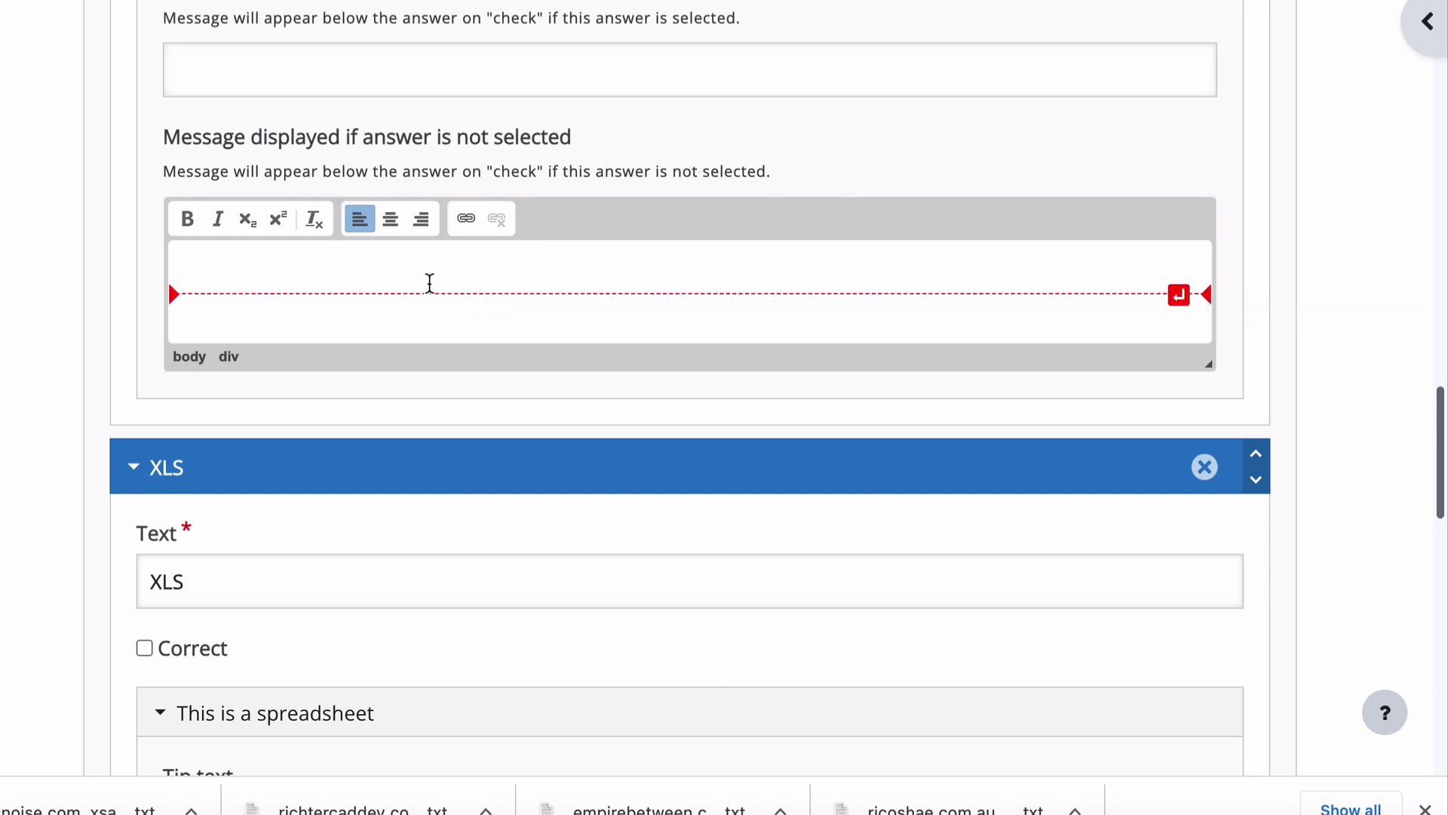
scroll(422, 287, up, 1)
scroll(408, 290, down, 4)
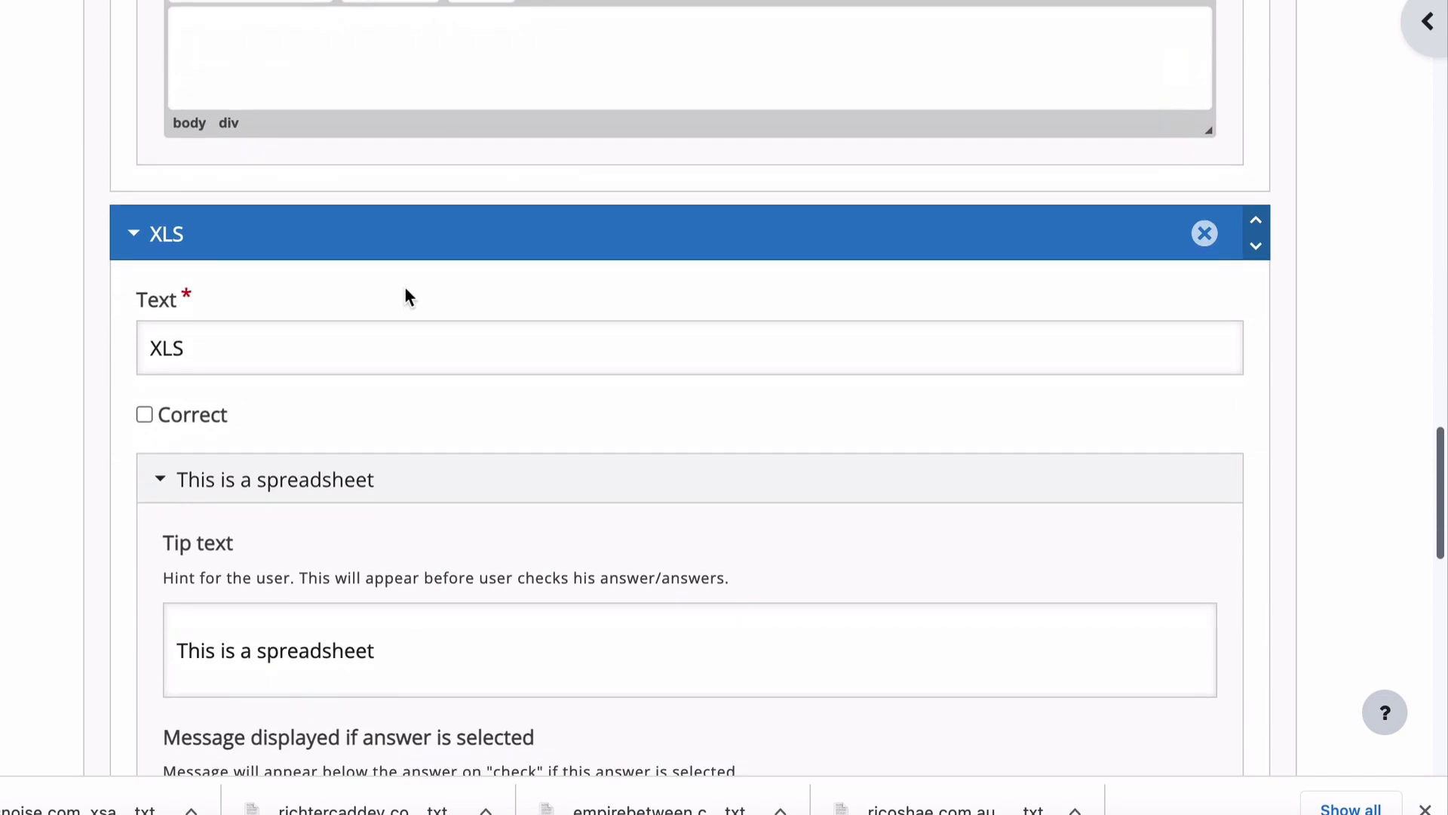
scroll(406, 293, down, 3)
scroll(408, 296, down, 2)
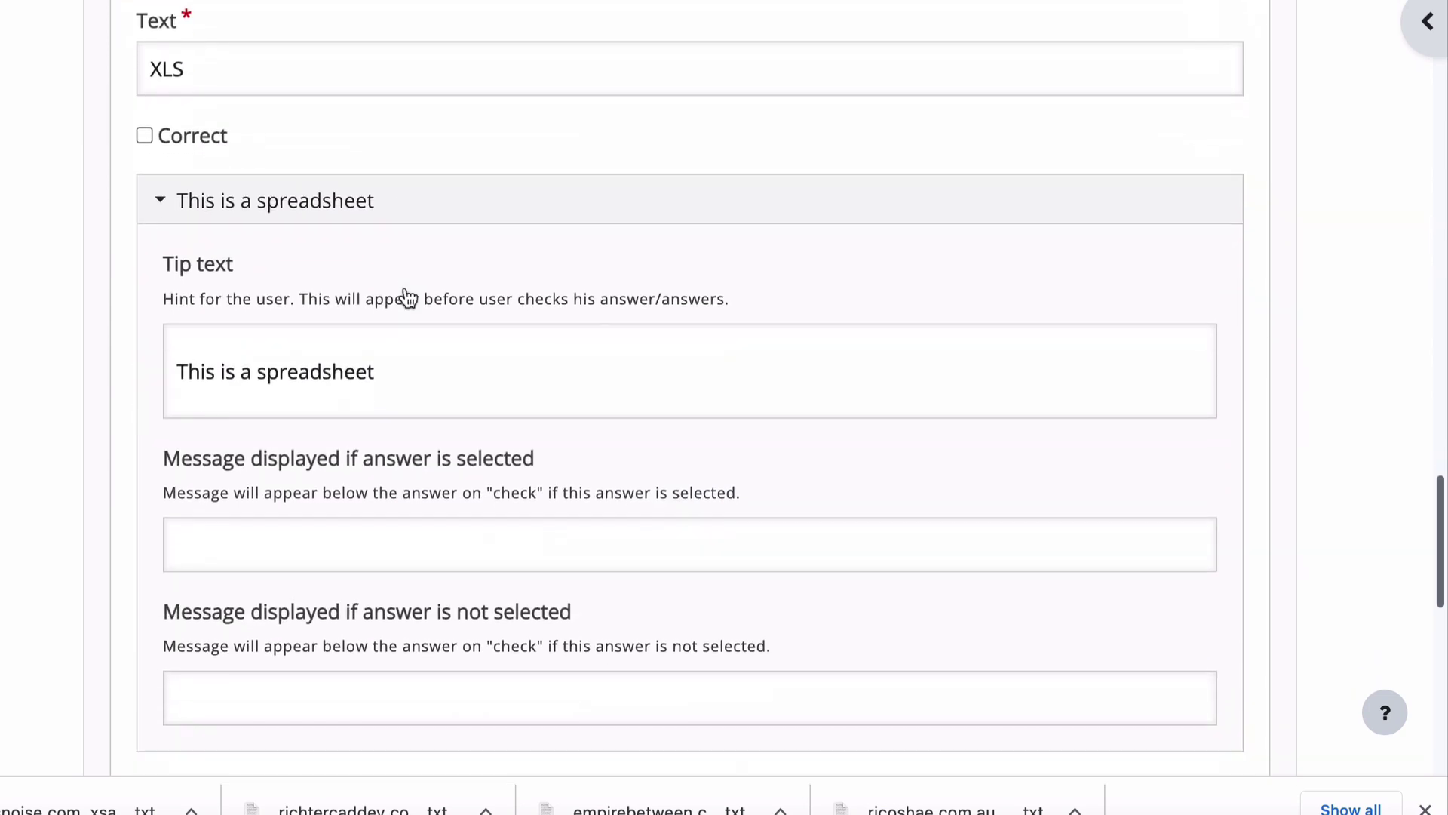
scroll(406, 287, down, 13)
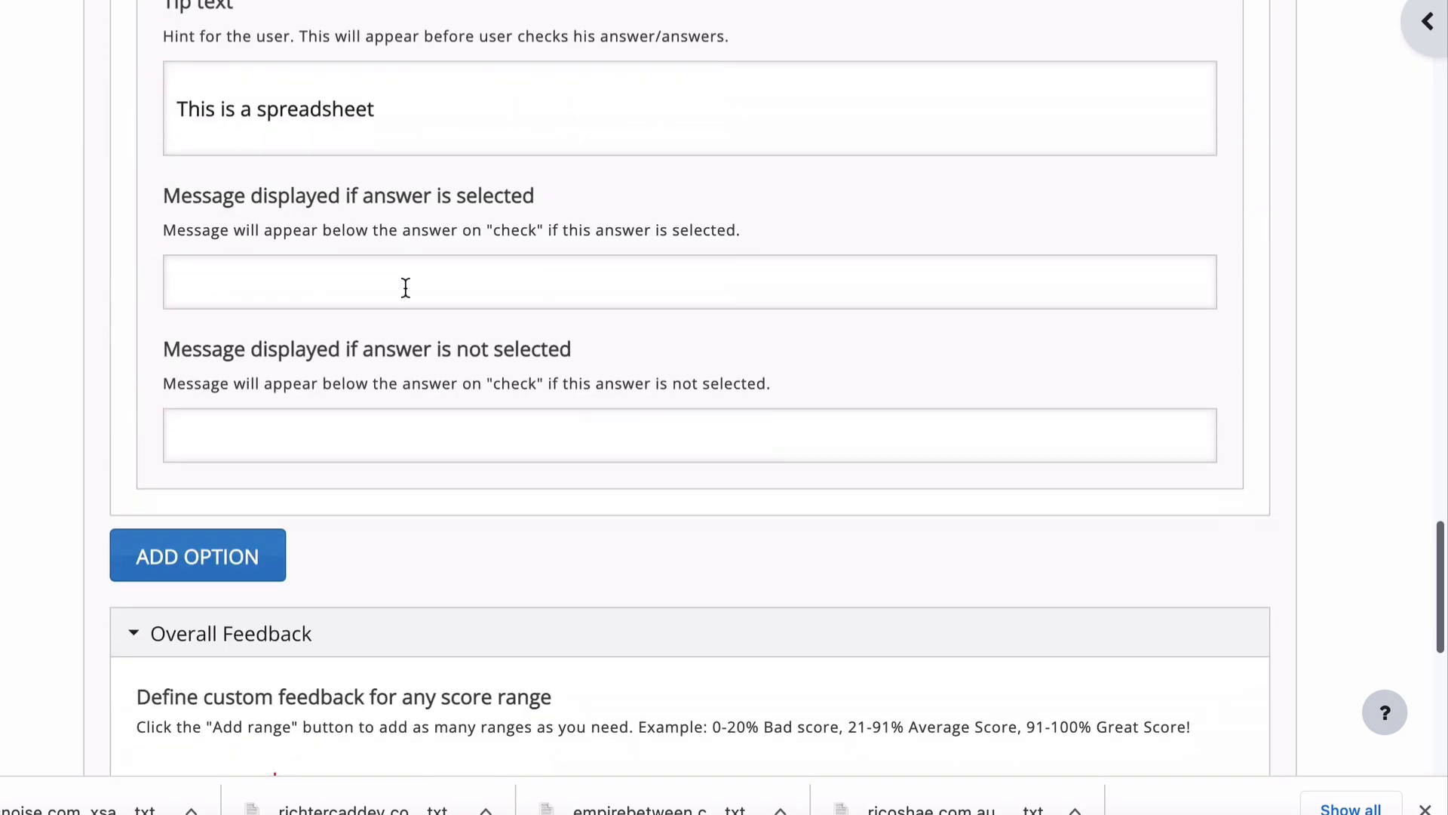
- Scroll down to Overall Feedback and put the cursor in the 0%–100% range's feedback field
scroll(404, 287, down, 1)
scroll(404, 288, up, 2)
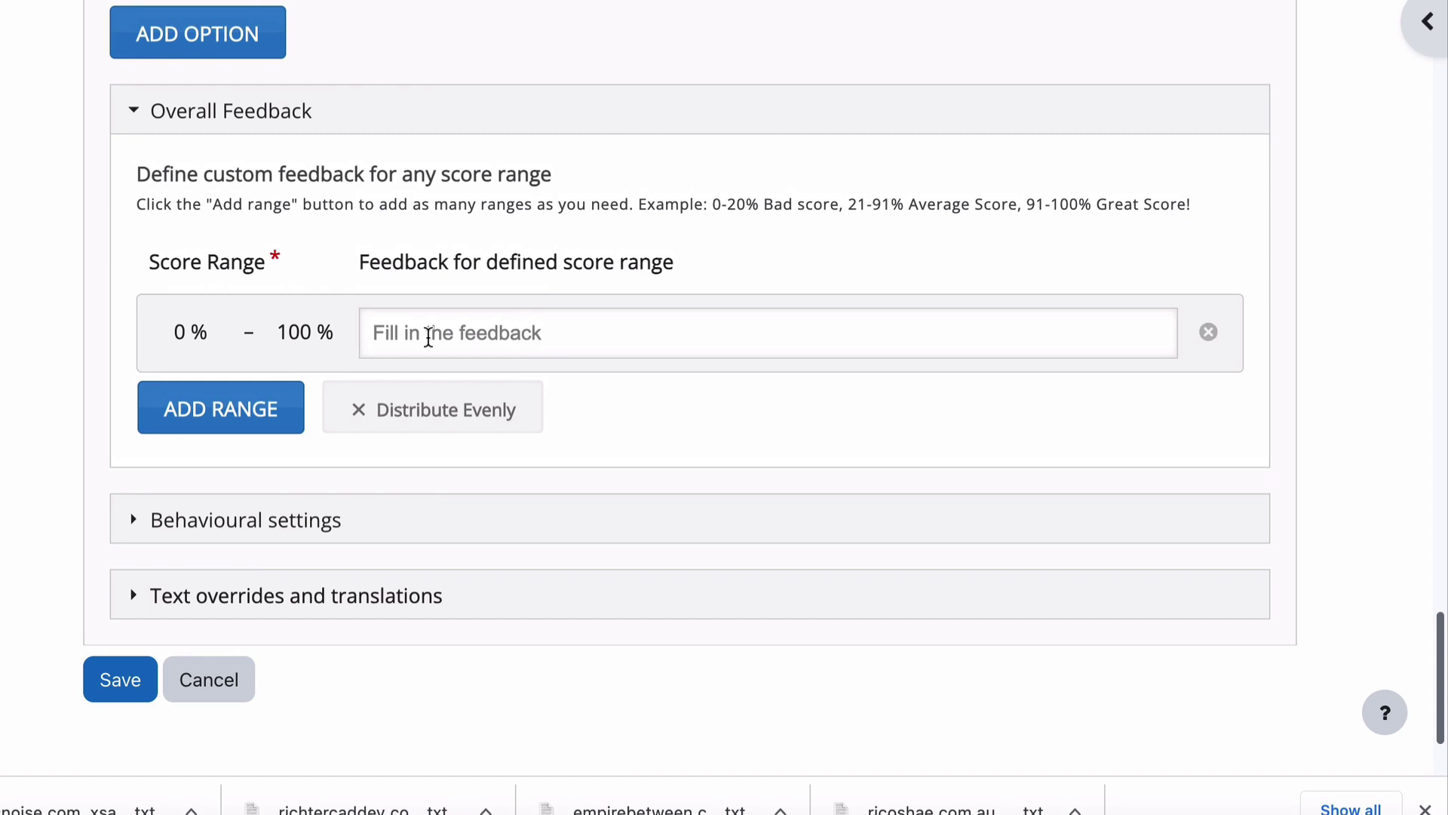
scroll(428, 337, up, 20)
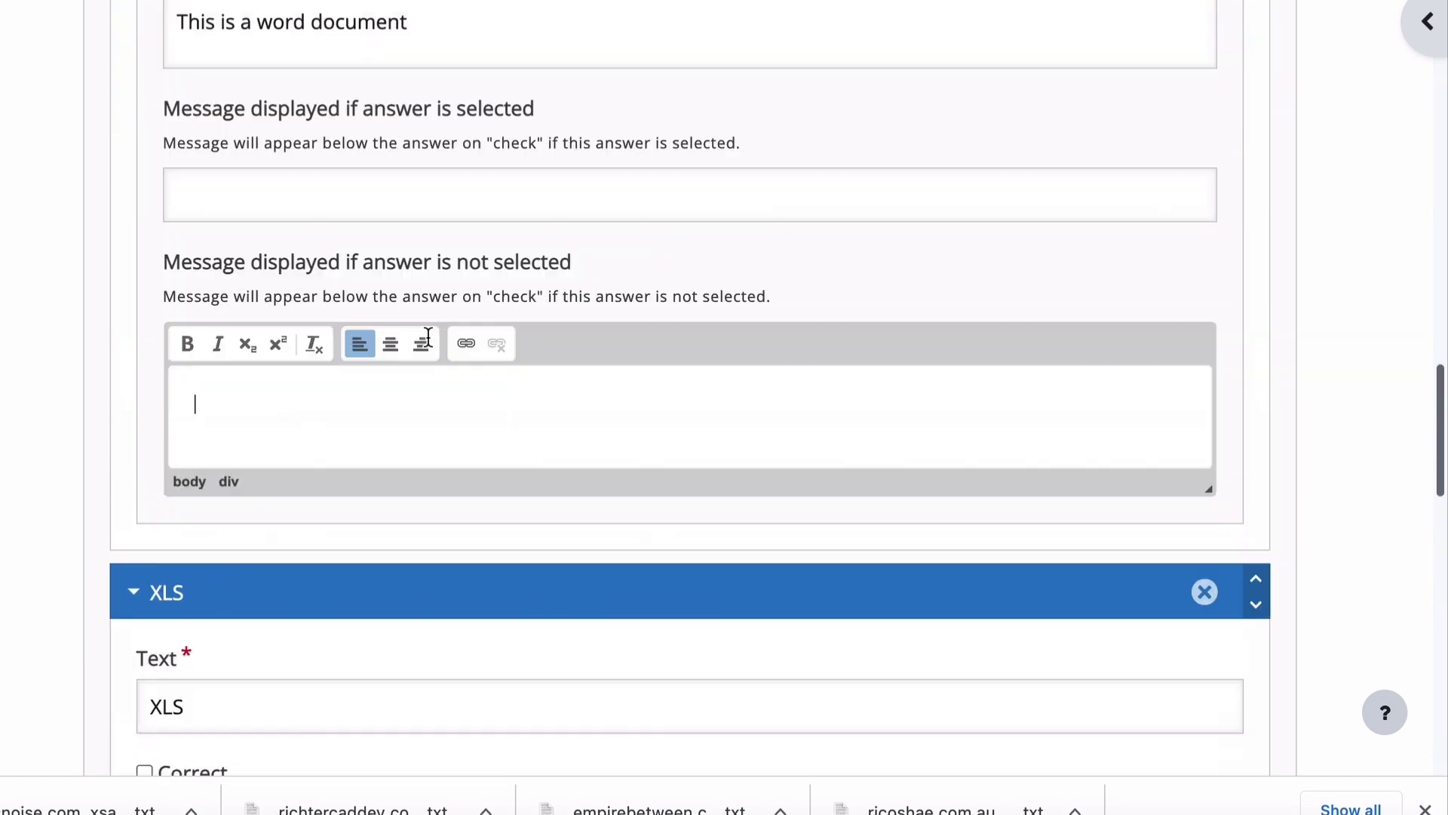
scroll(427, 336, down, 8)
scroll(428, 336, down, 12)
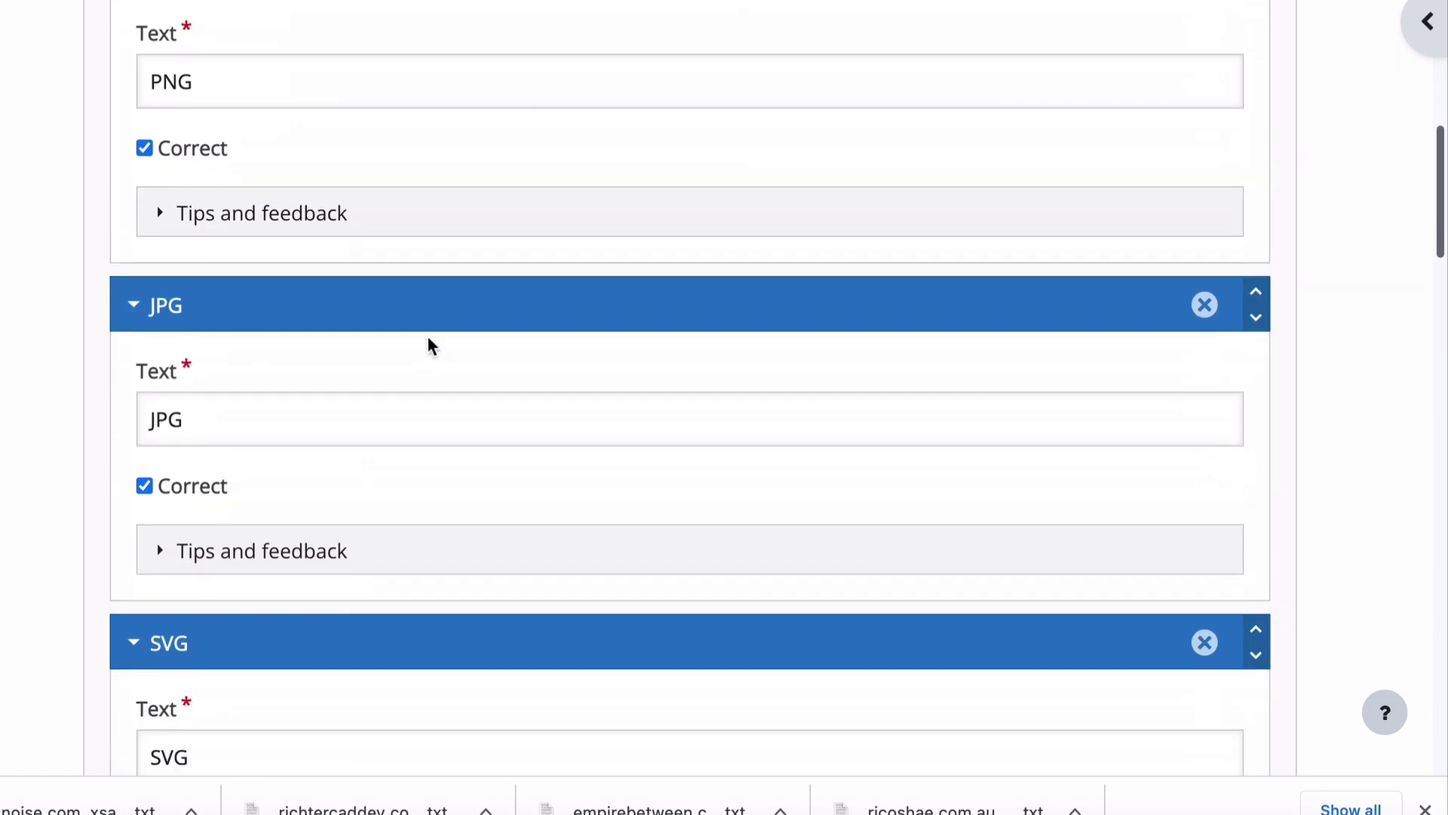
scroll(427, 337, down, 18)
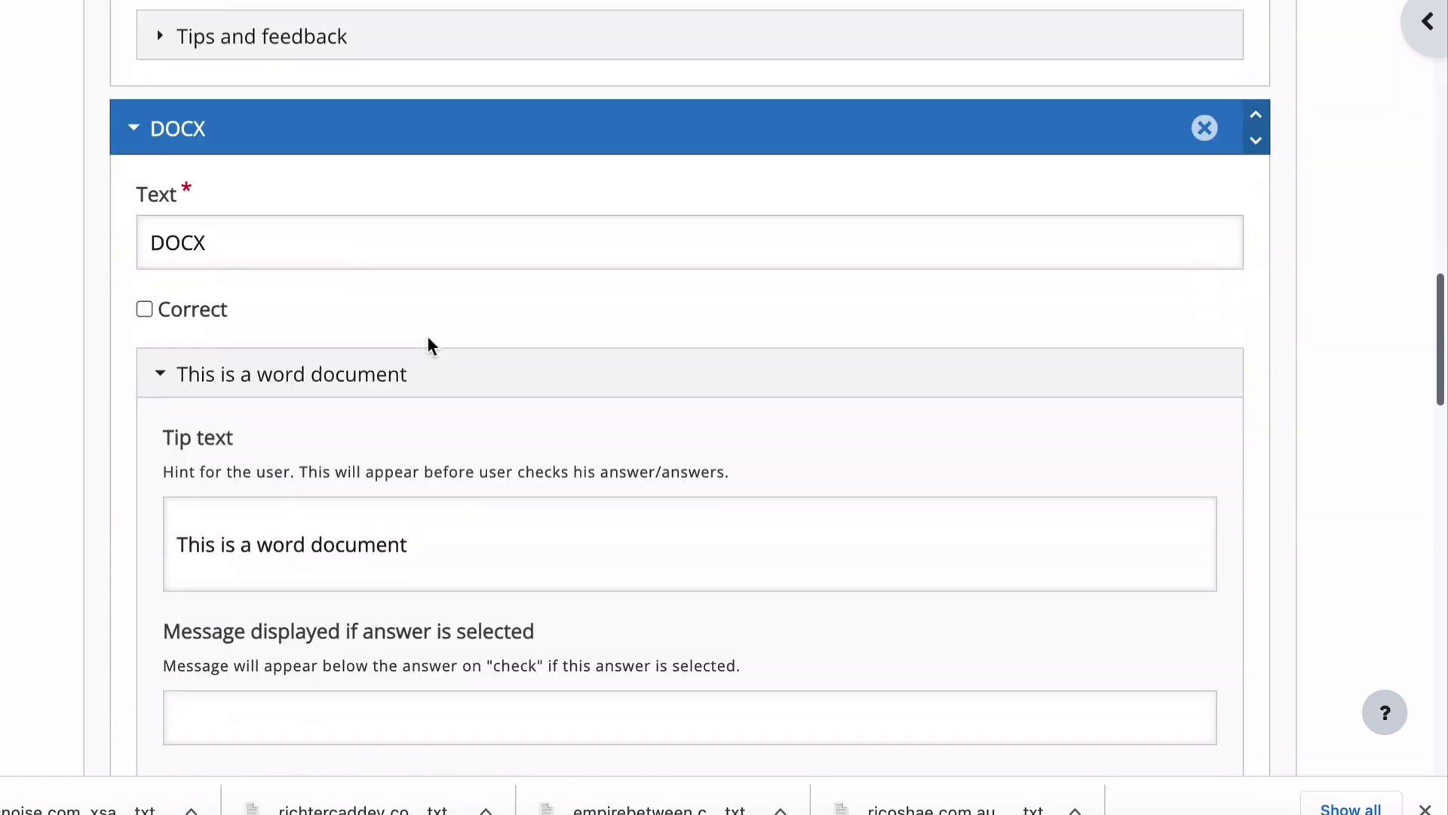
scroll(428, 337, down, 10)
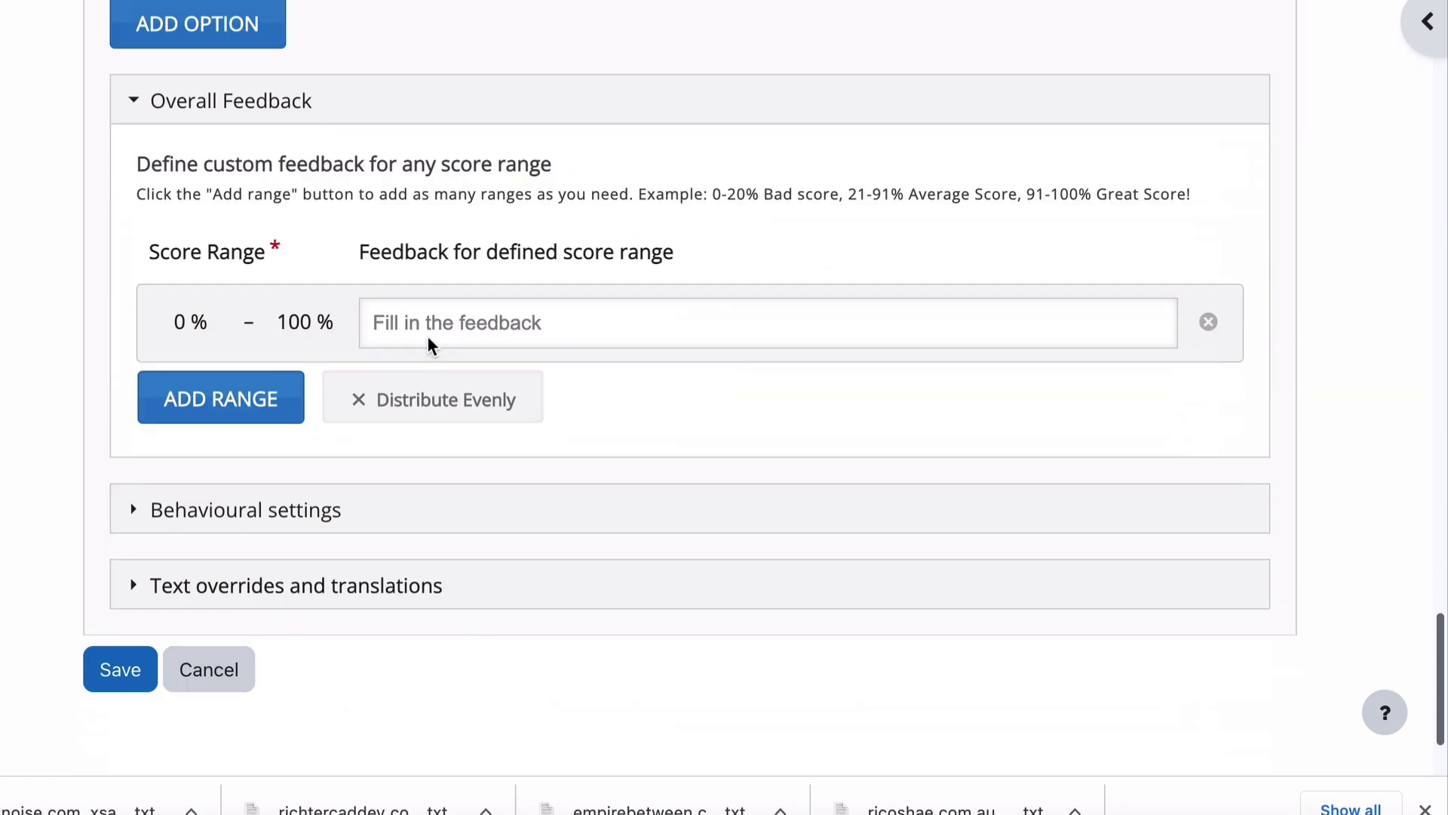
scroll(427, 335, up, 2)
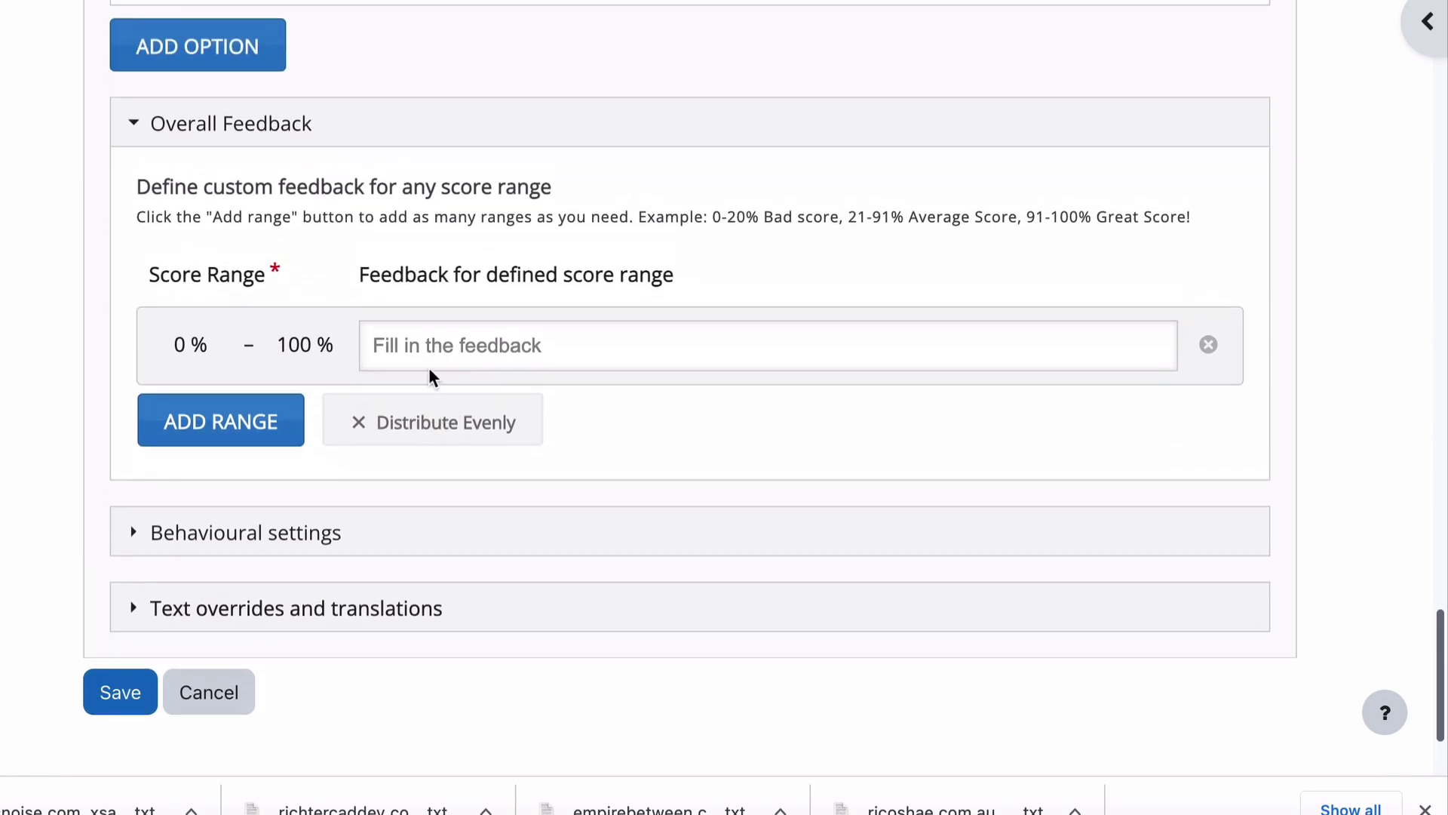
click(439, 334)
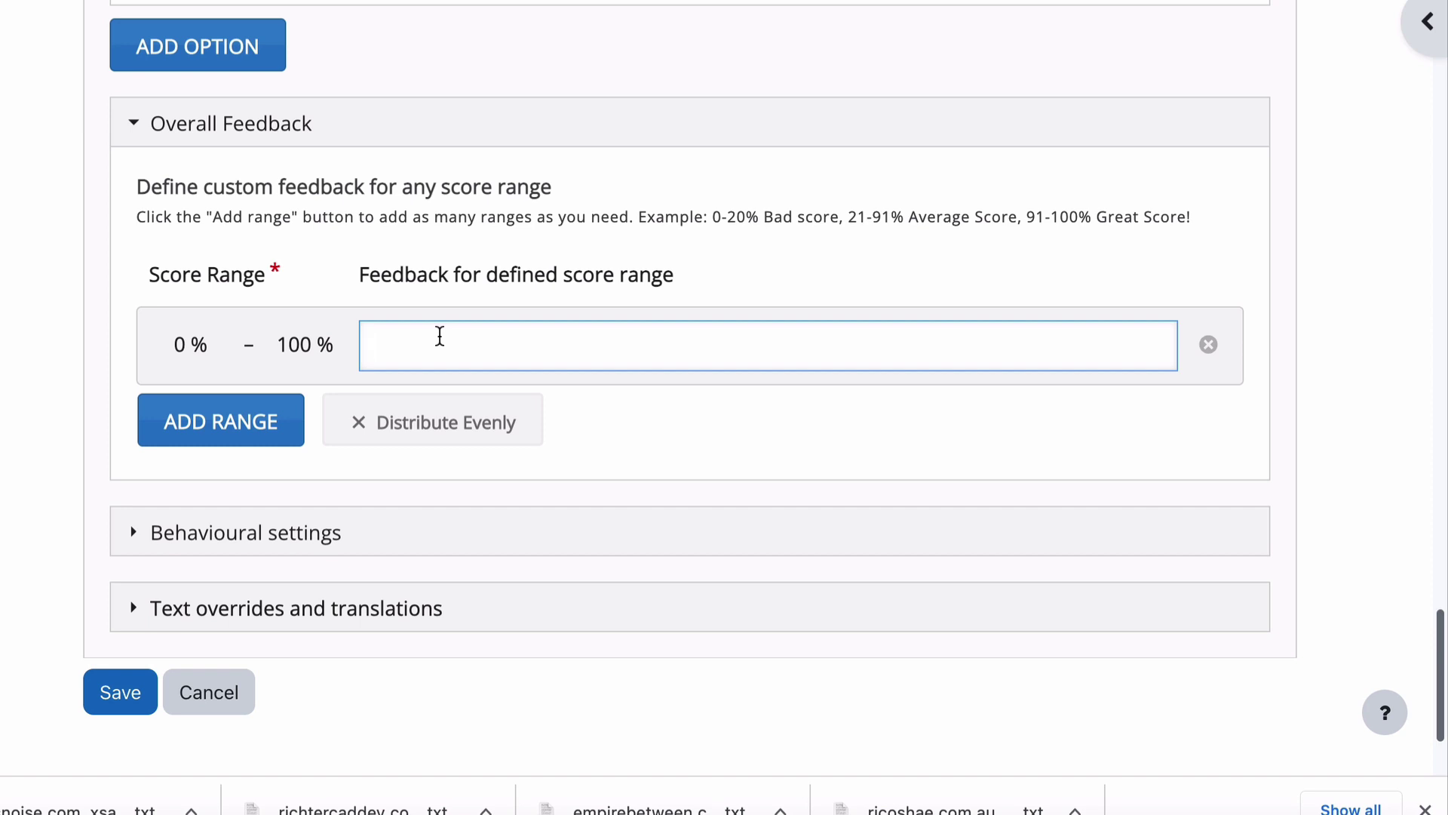
click(306, 408)
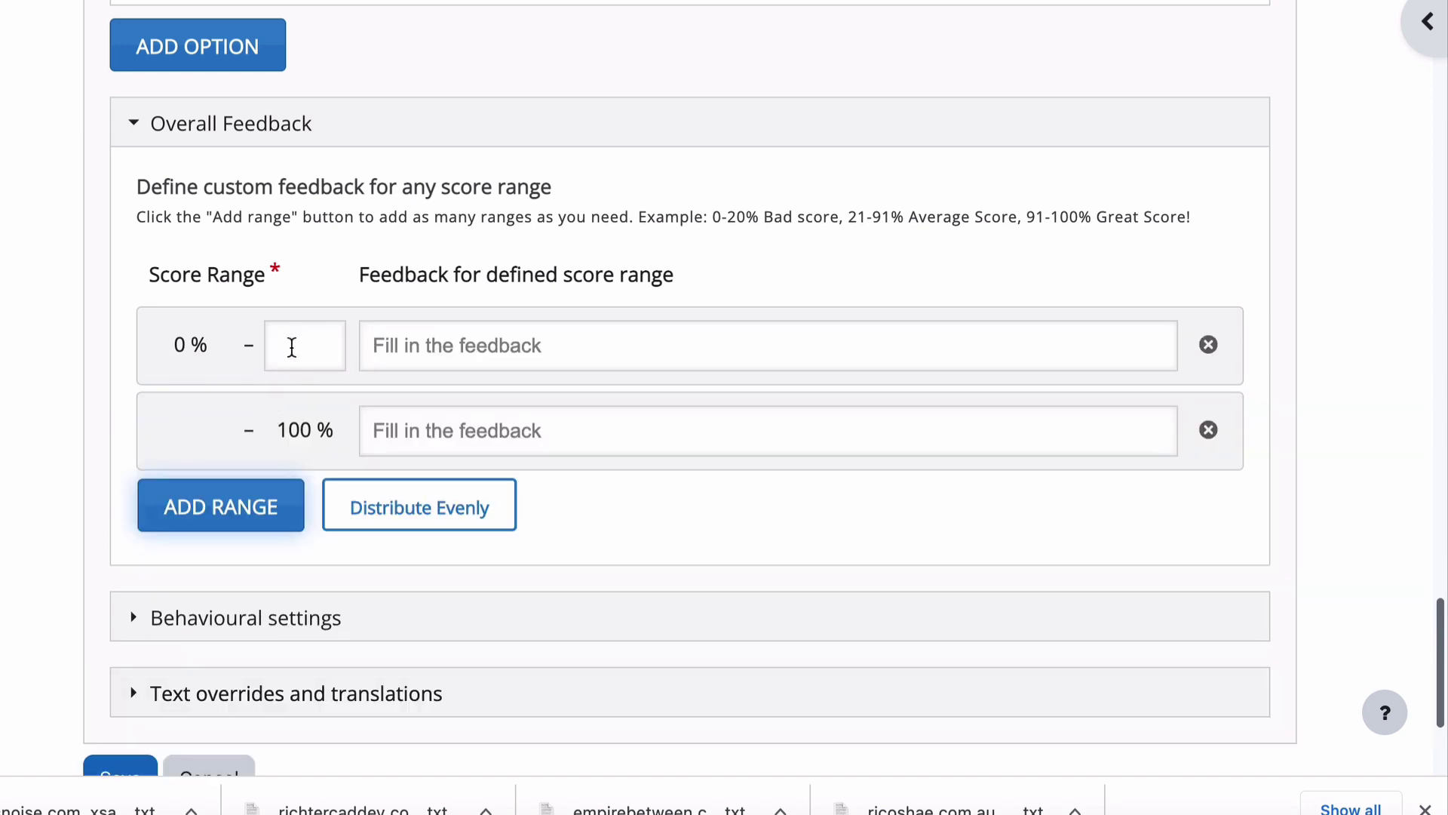
click(293, 345)
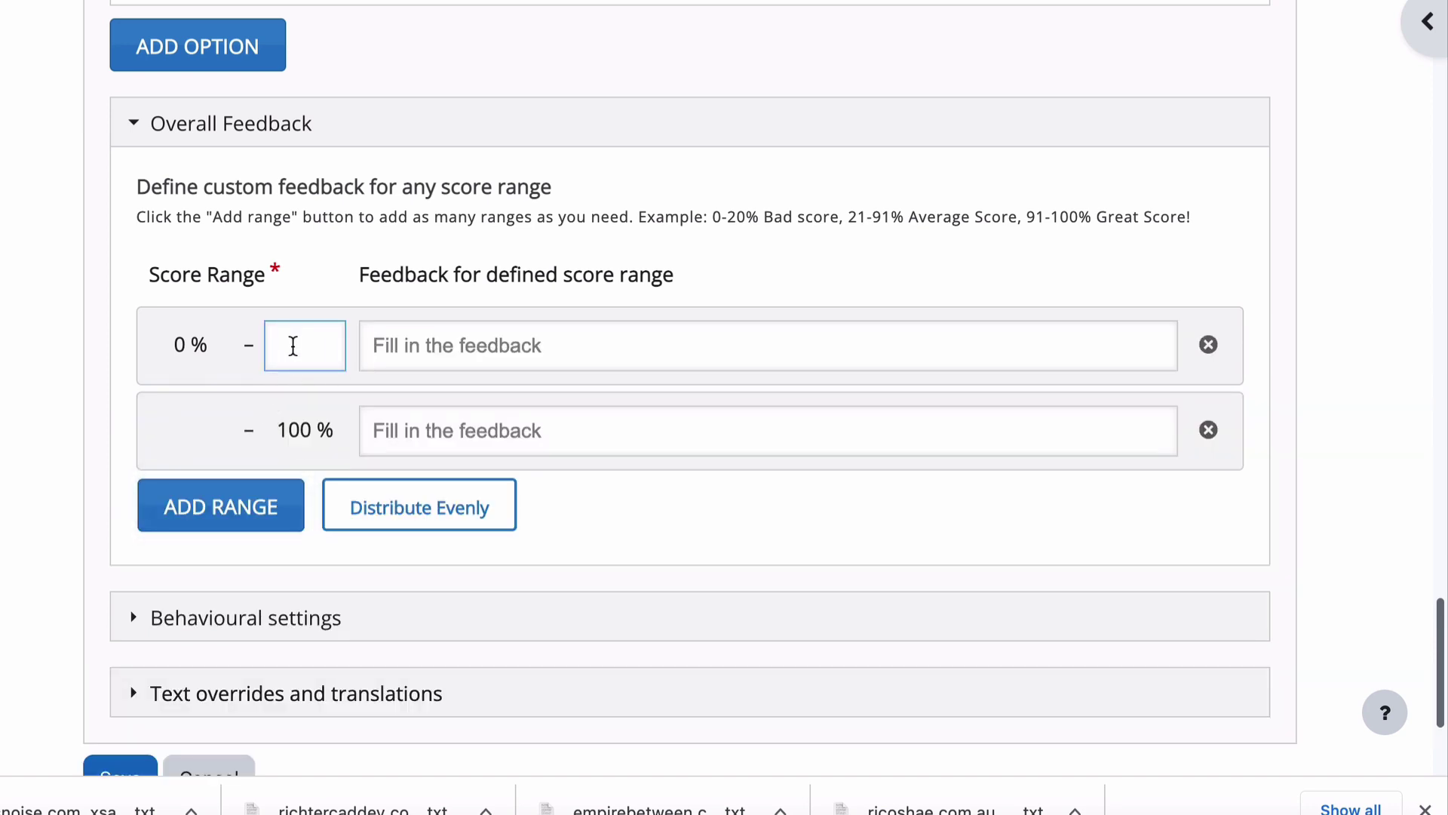
text(34)
drag(333, 346, 277, 346)
text(67)
click(1209, 345)
- Confirm removing the score range, then keep the Behavioural settings question type at Automatic
click(848, 524)
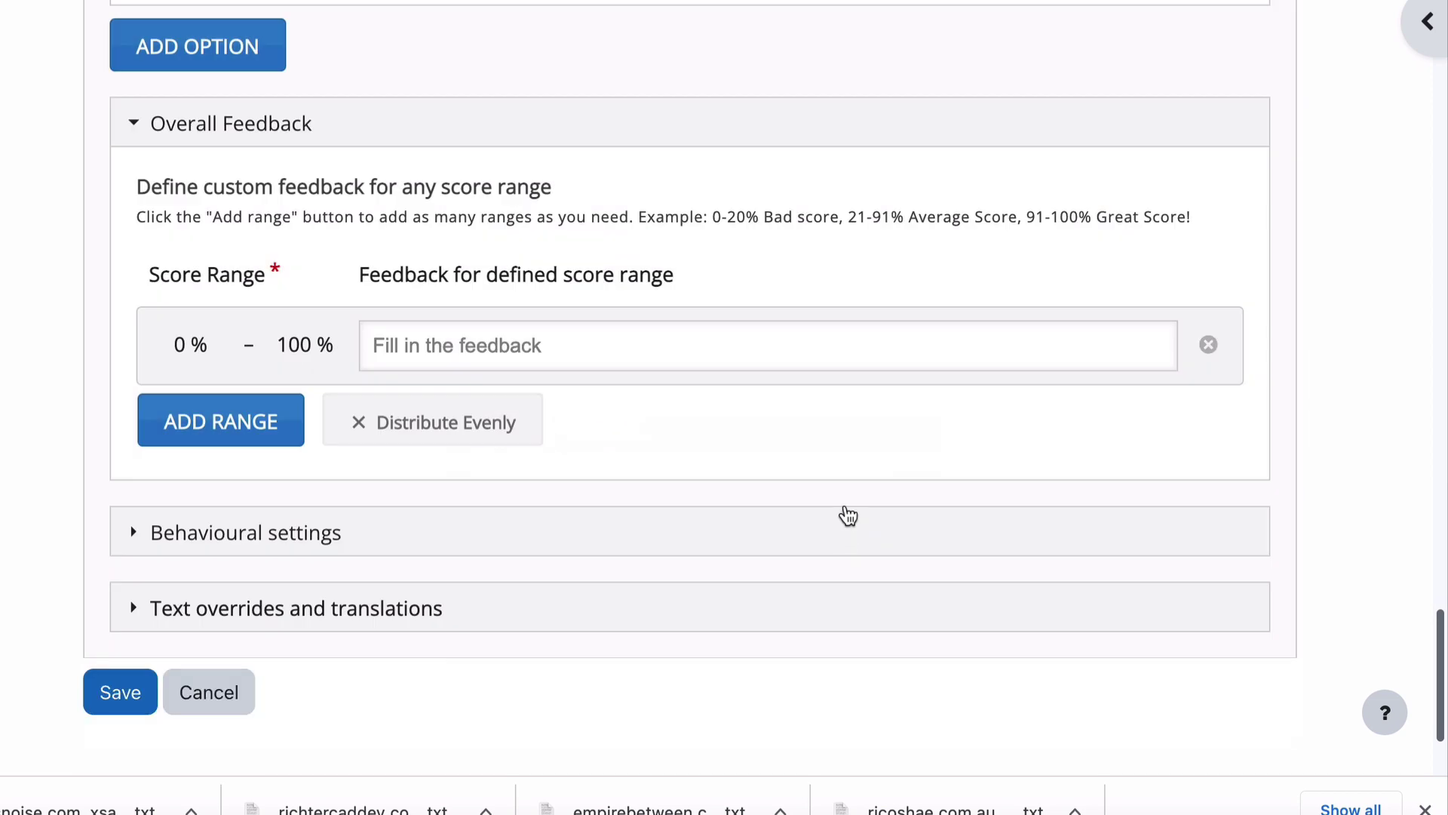
click(181, 537)
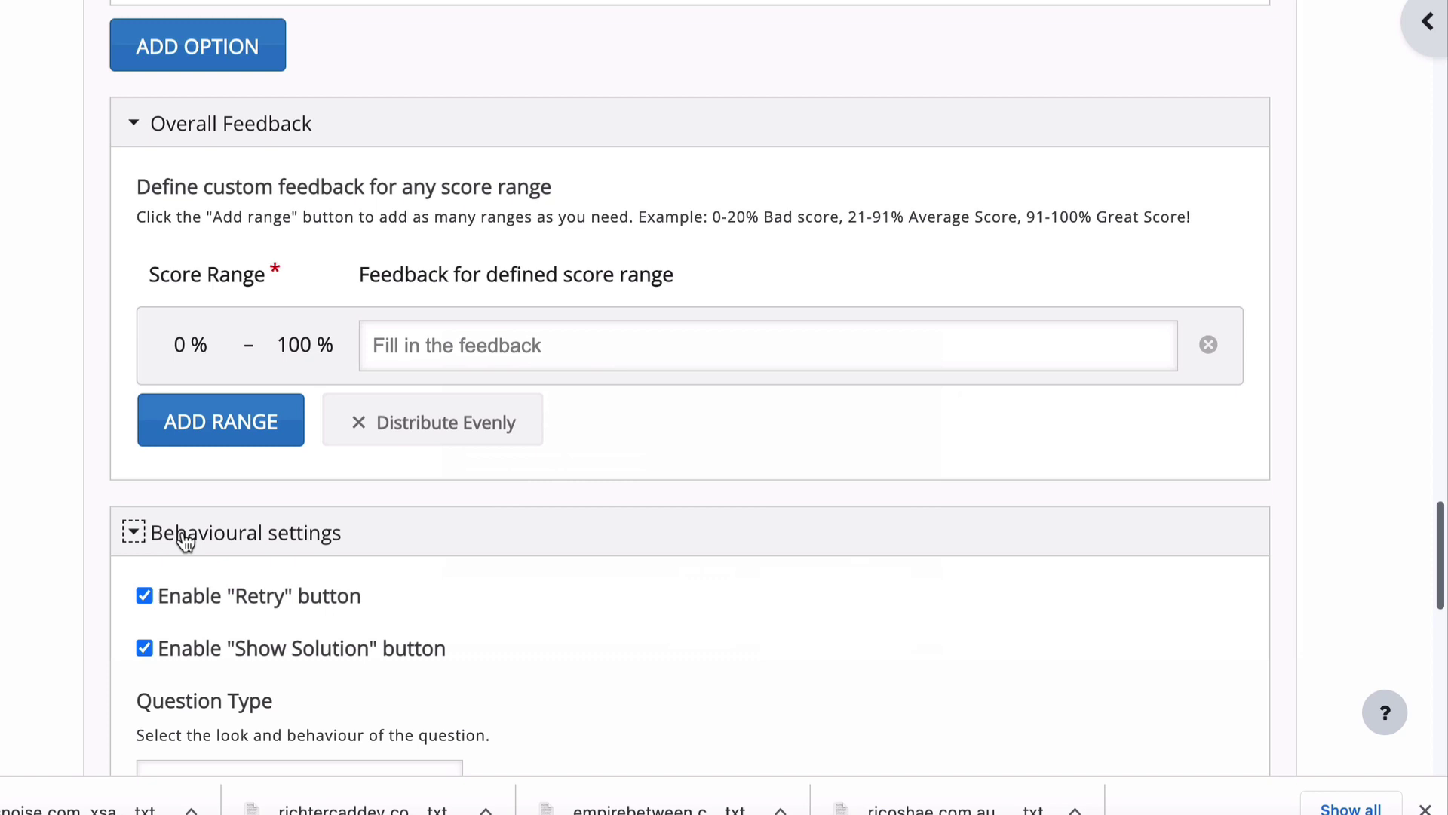
scroll(183, 538, down, 8)
scroll(404, 40, up, 3)
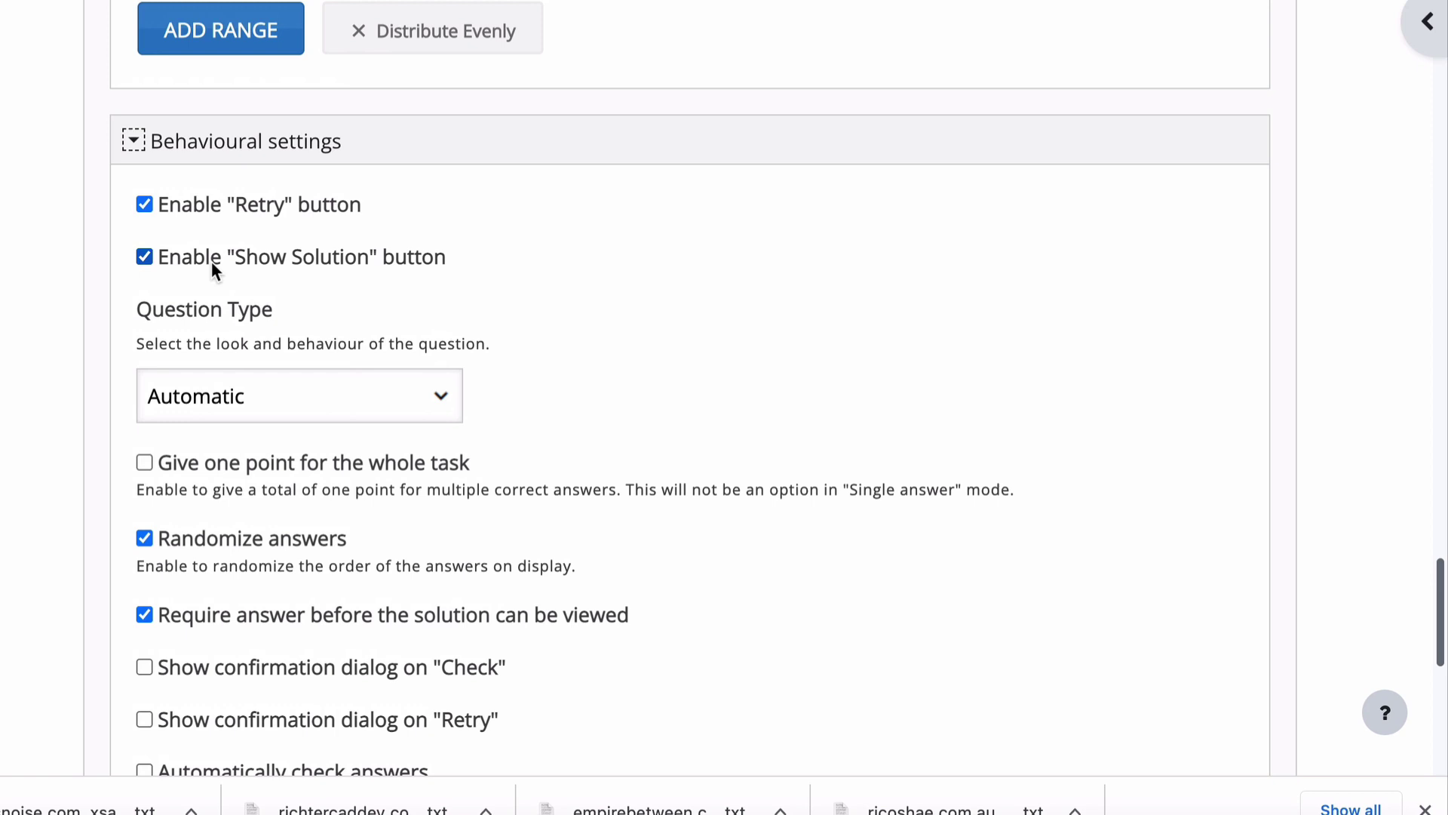
scroll(585, 378, down, 2)
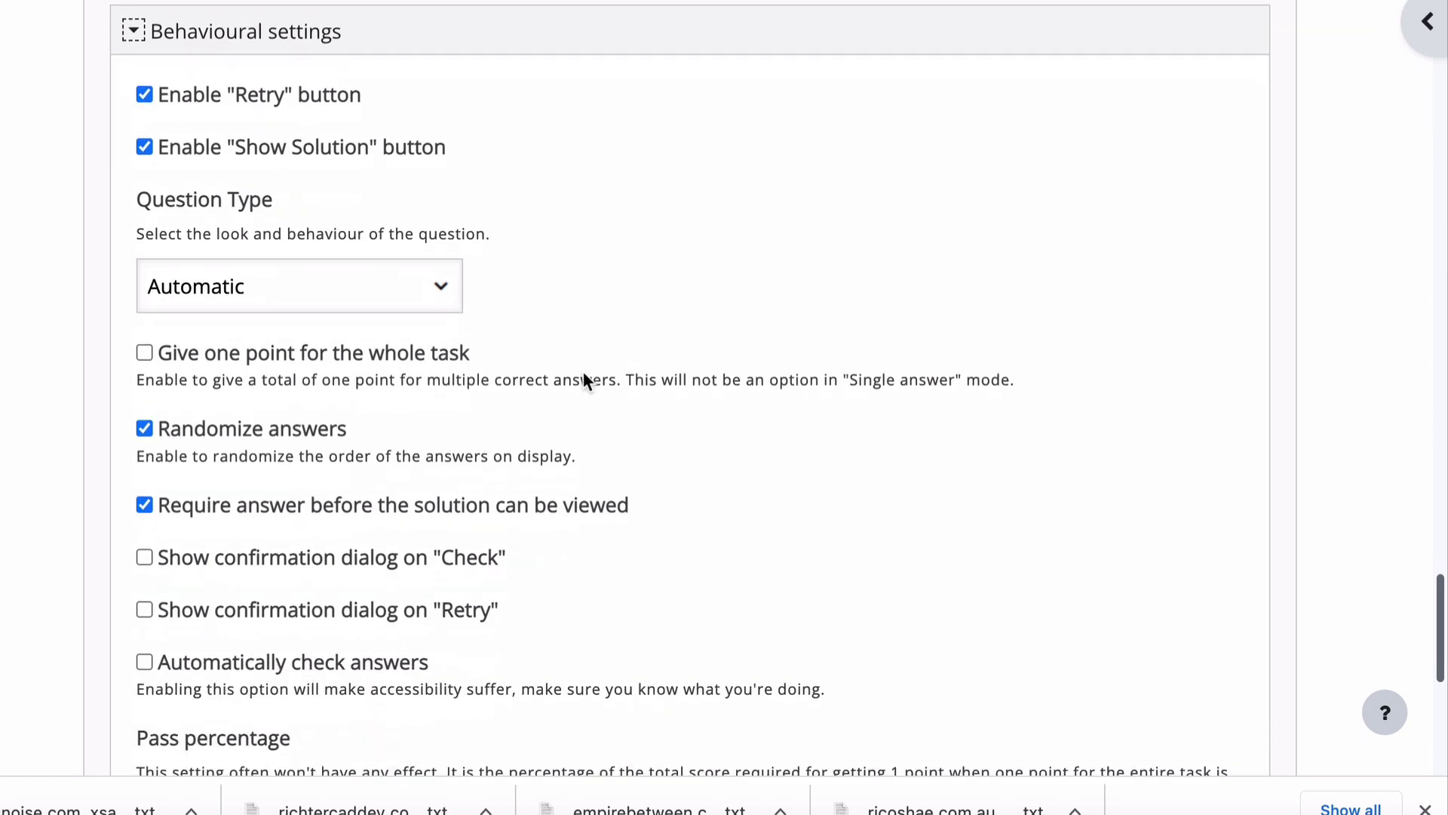
click(439, 294)
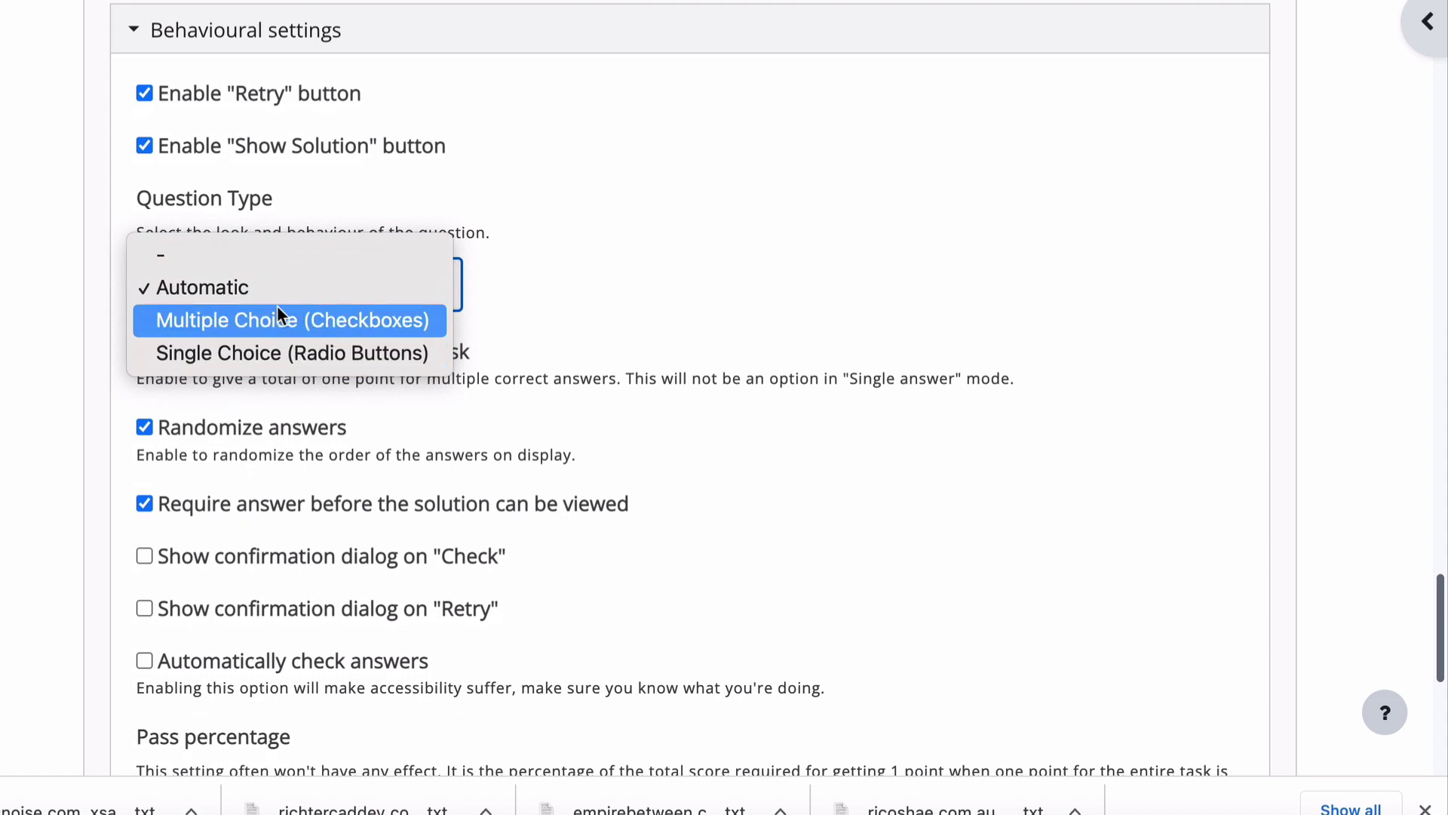
click(248, 291)
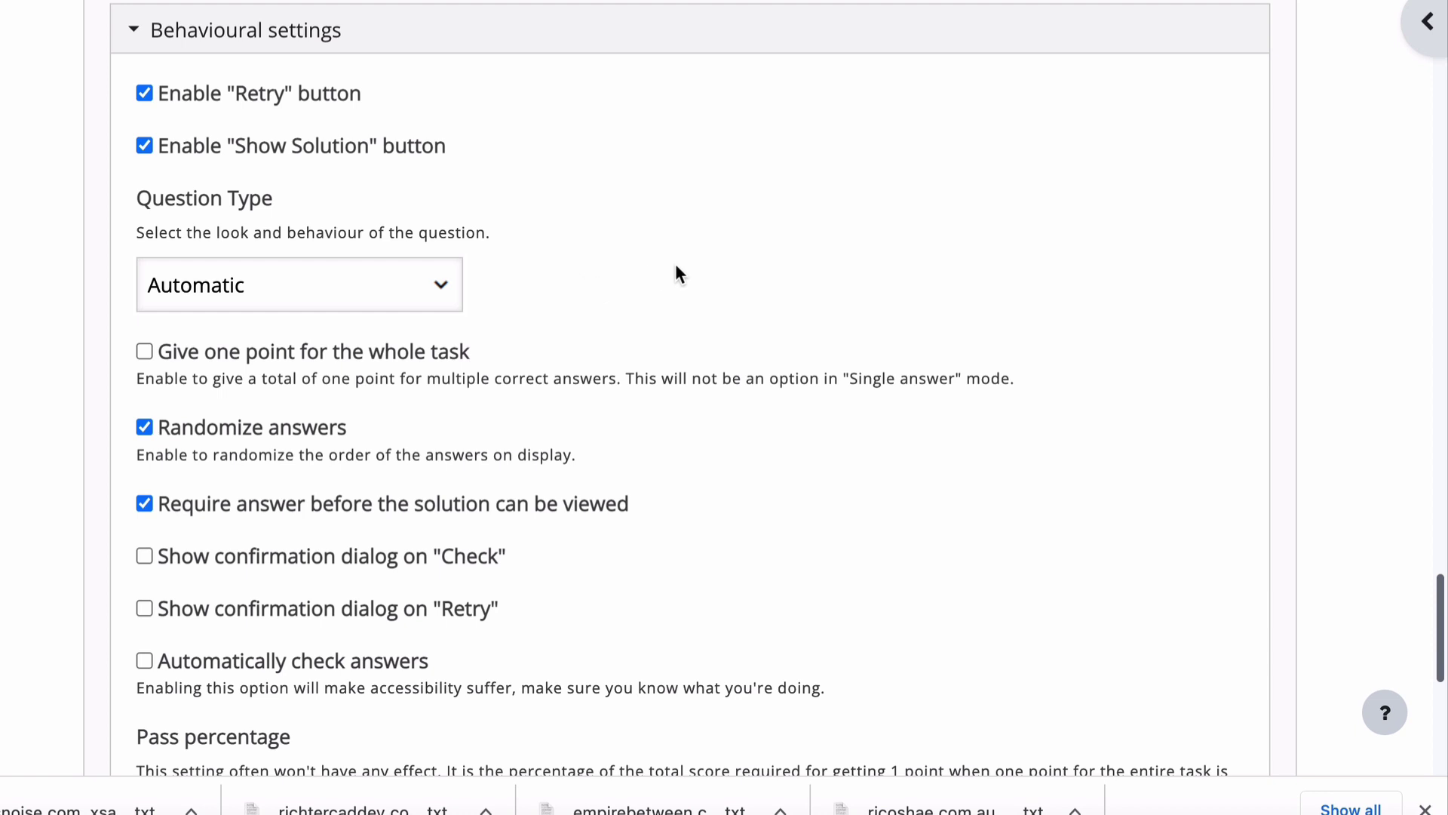
- Leave the pass percentage at 100 and expand the English text overrides and translations
scroll(678, 273, down, 1)
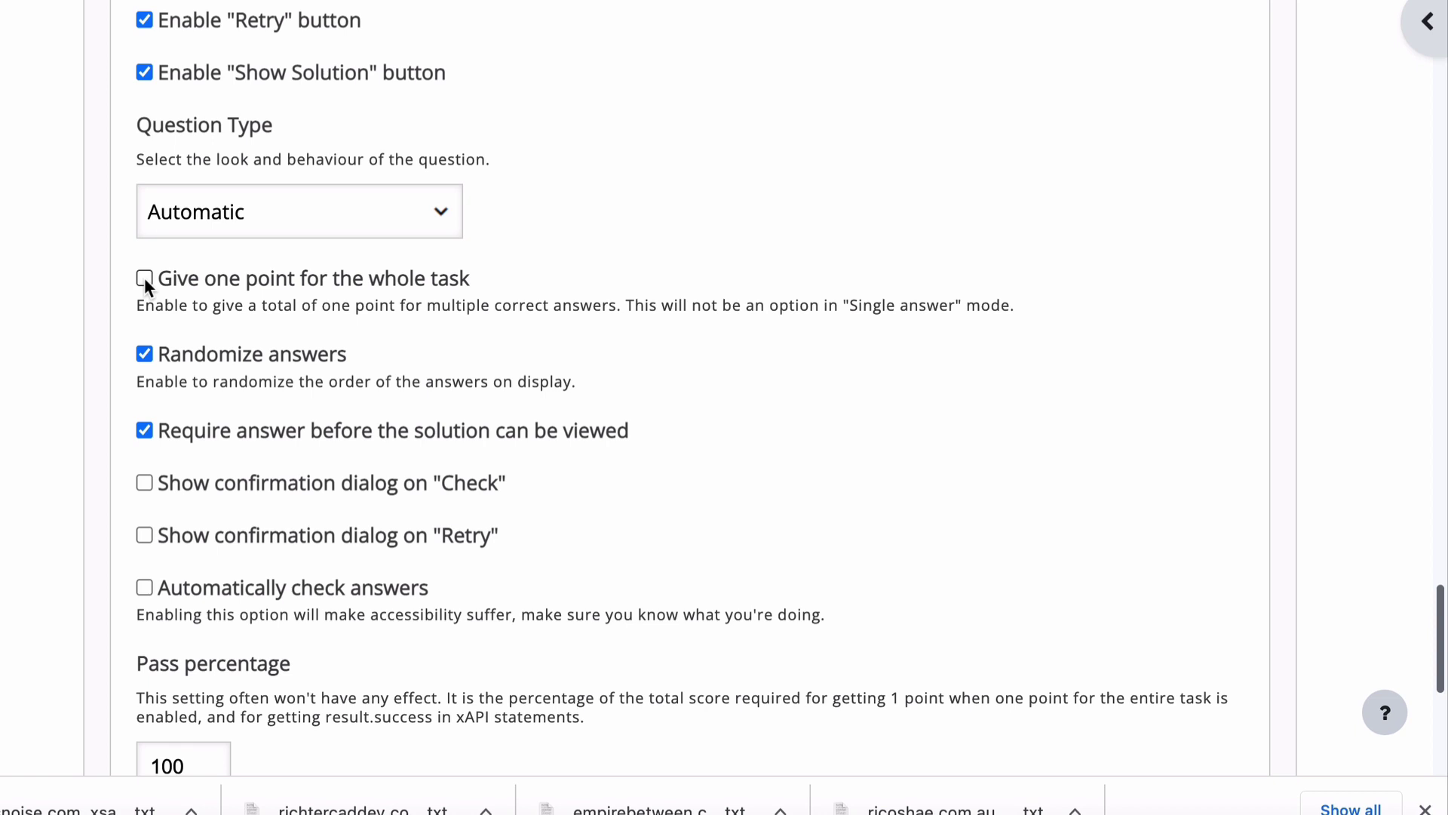
scroll(143, 277, down, 2)
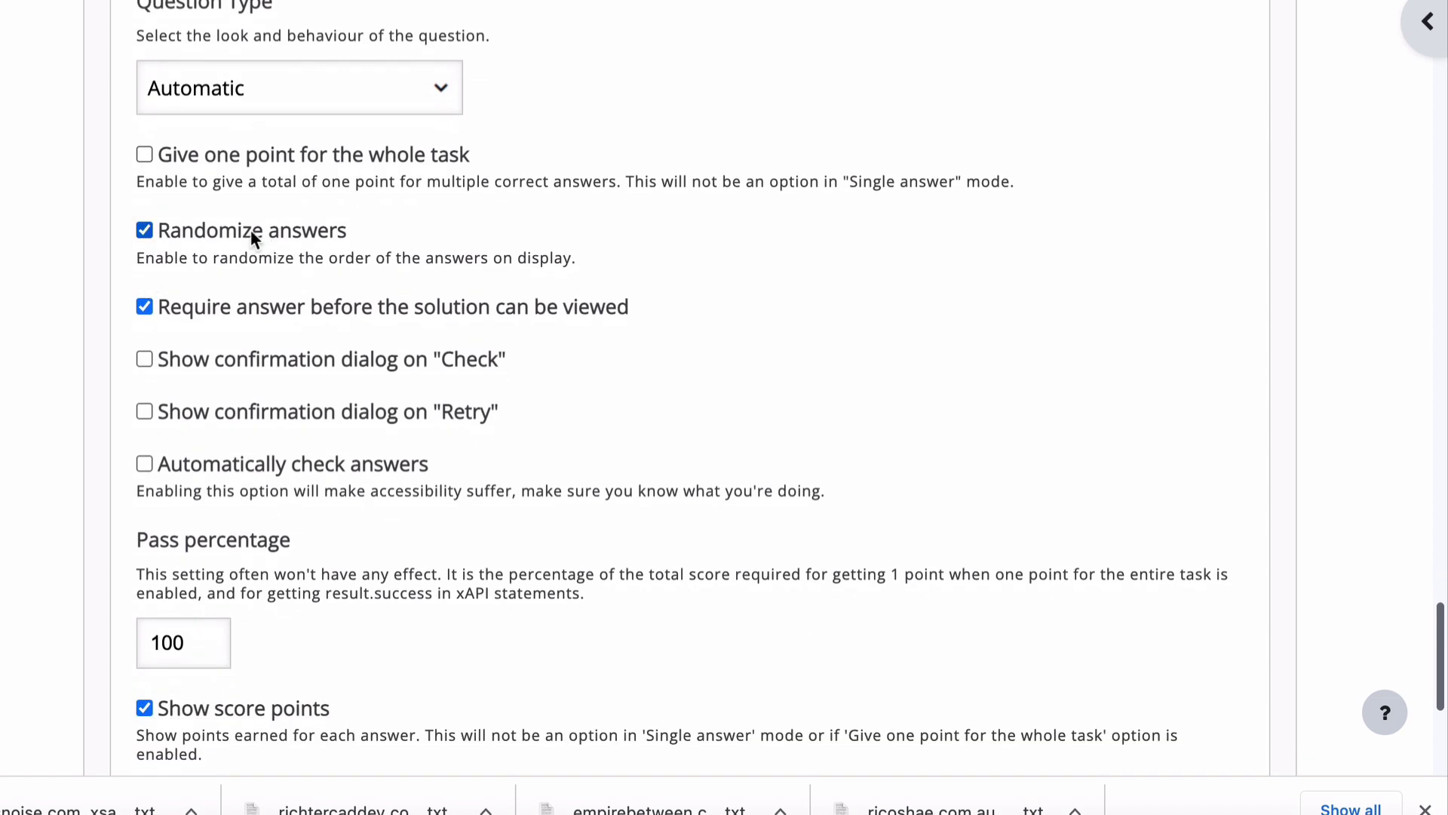
scroll(250, 230, down, 1)
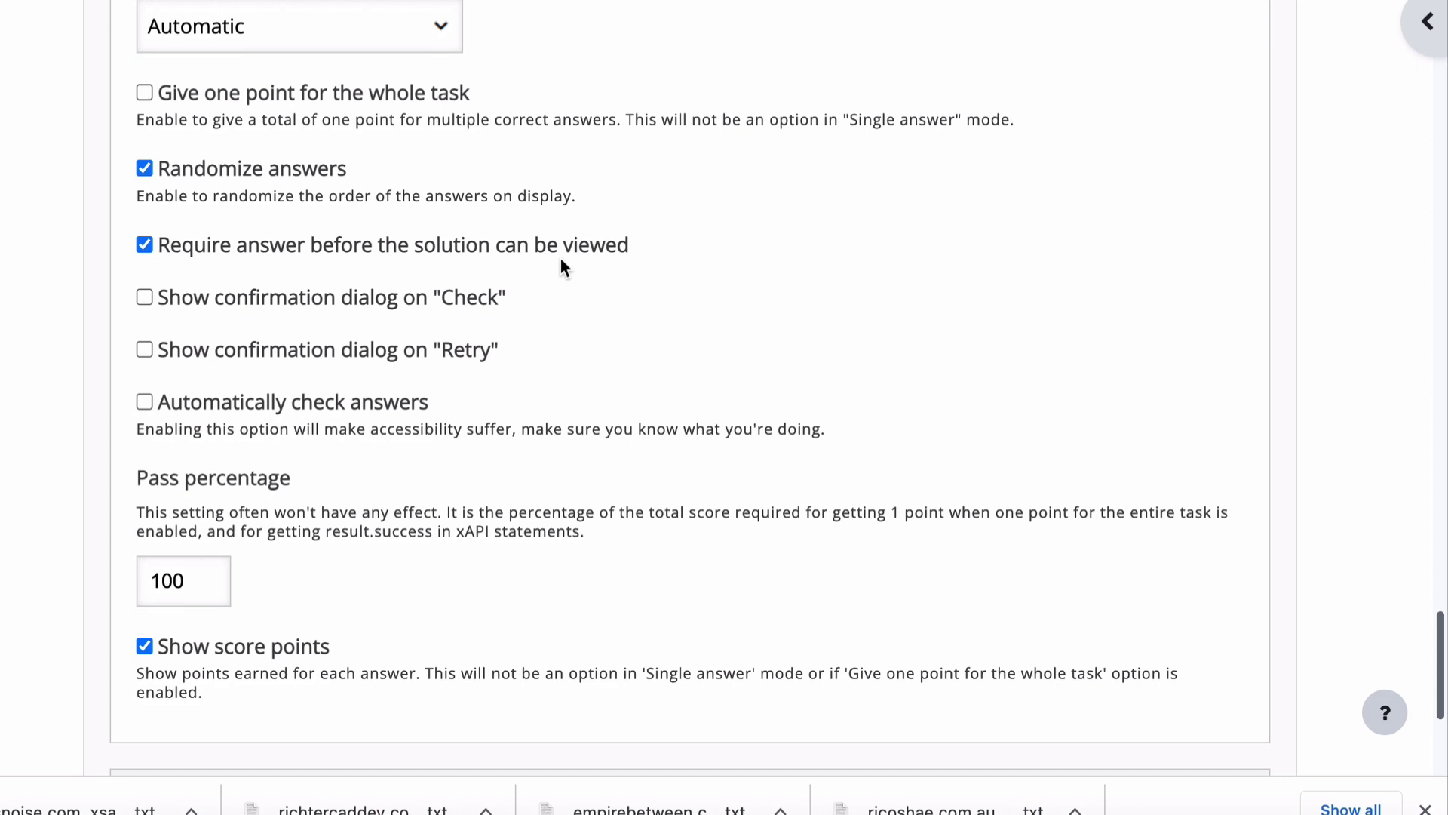
scroll(578, 306, down, 1)
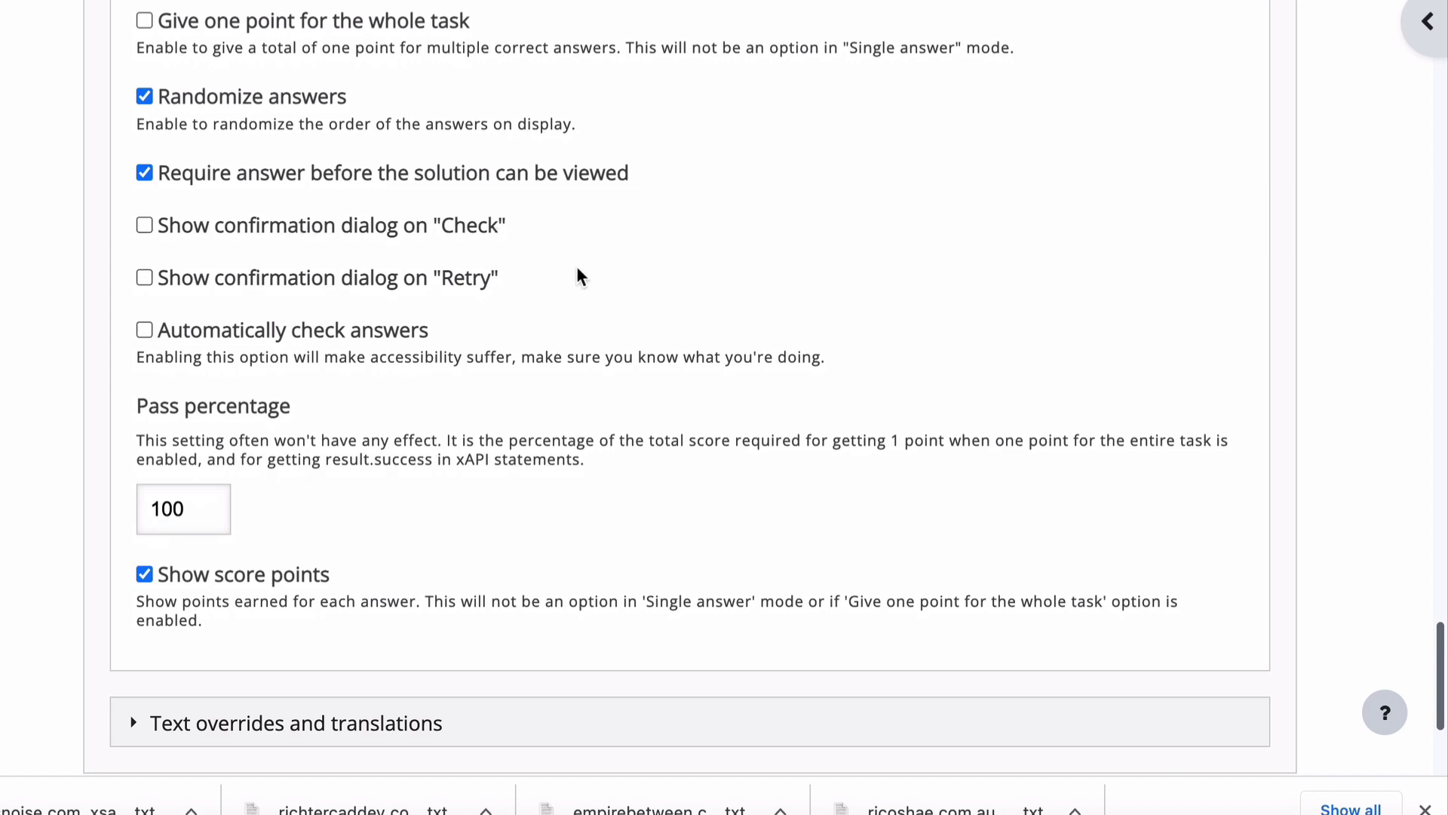
scroll(582, 277, down, 2)
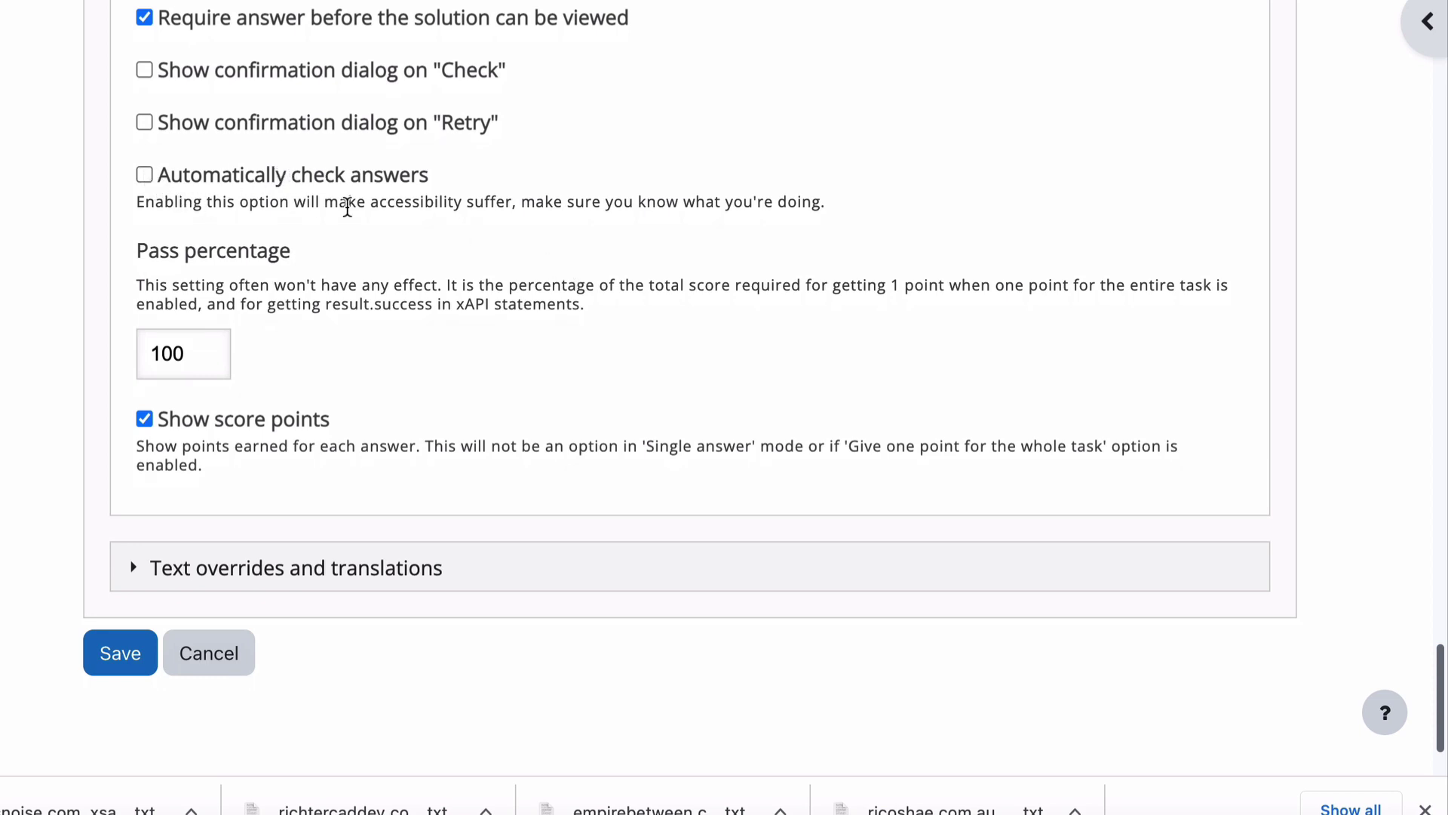
drag(339, 202, 488, 201)
click(488, 200)
scroll(398, 239, down, 1)
scroll(398, 239, down, 2)
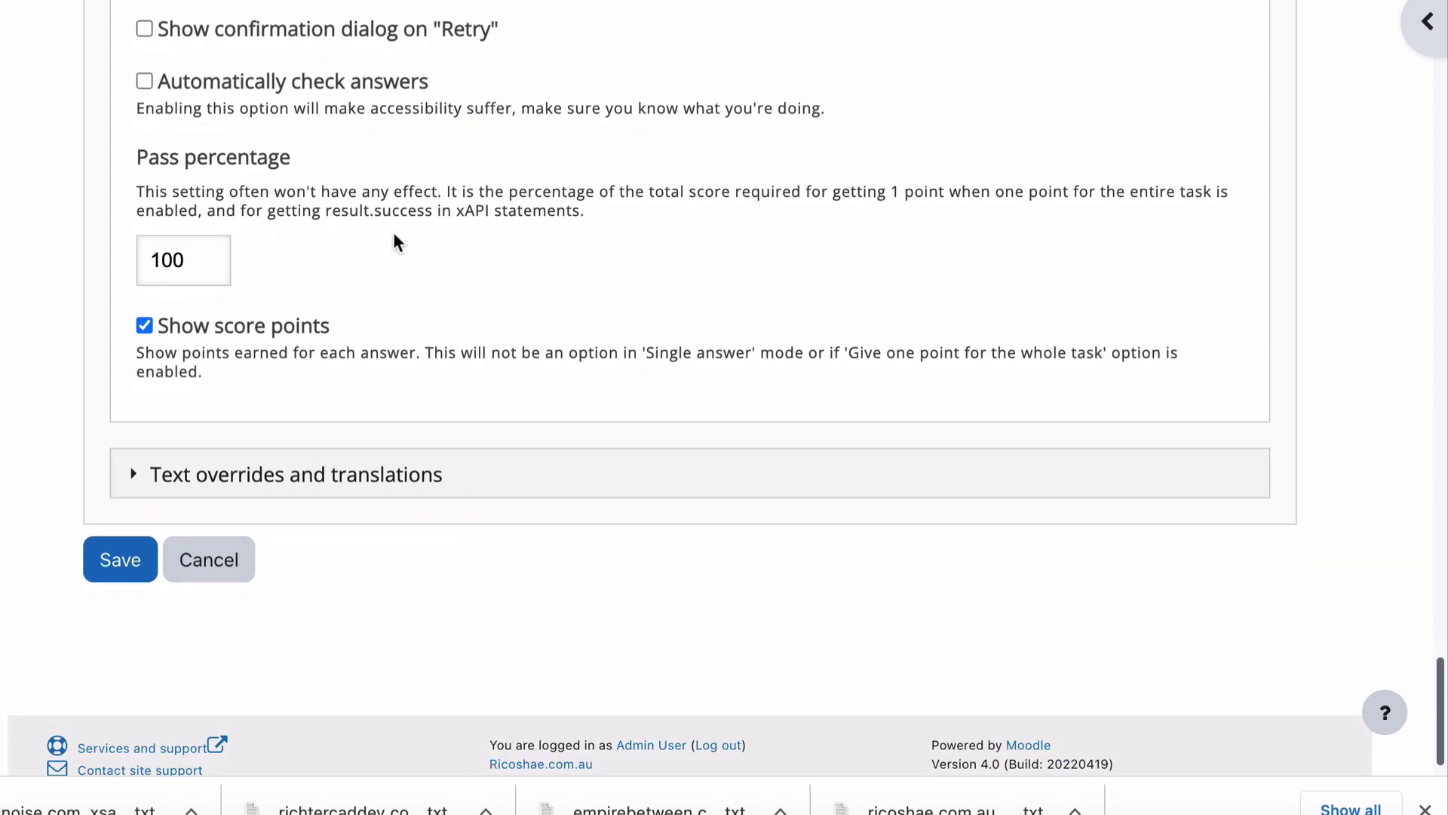
click(191, 258)
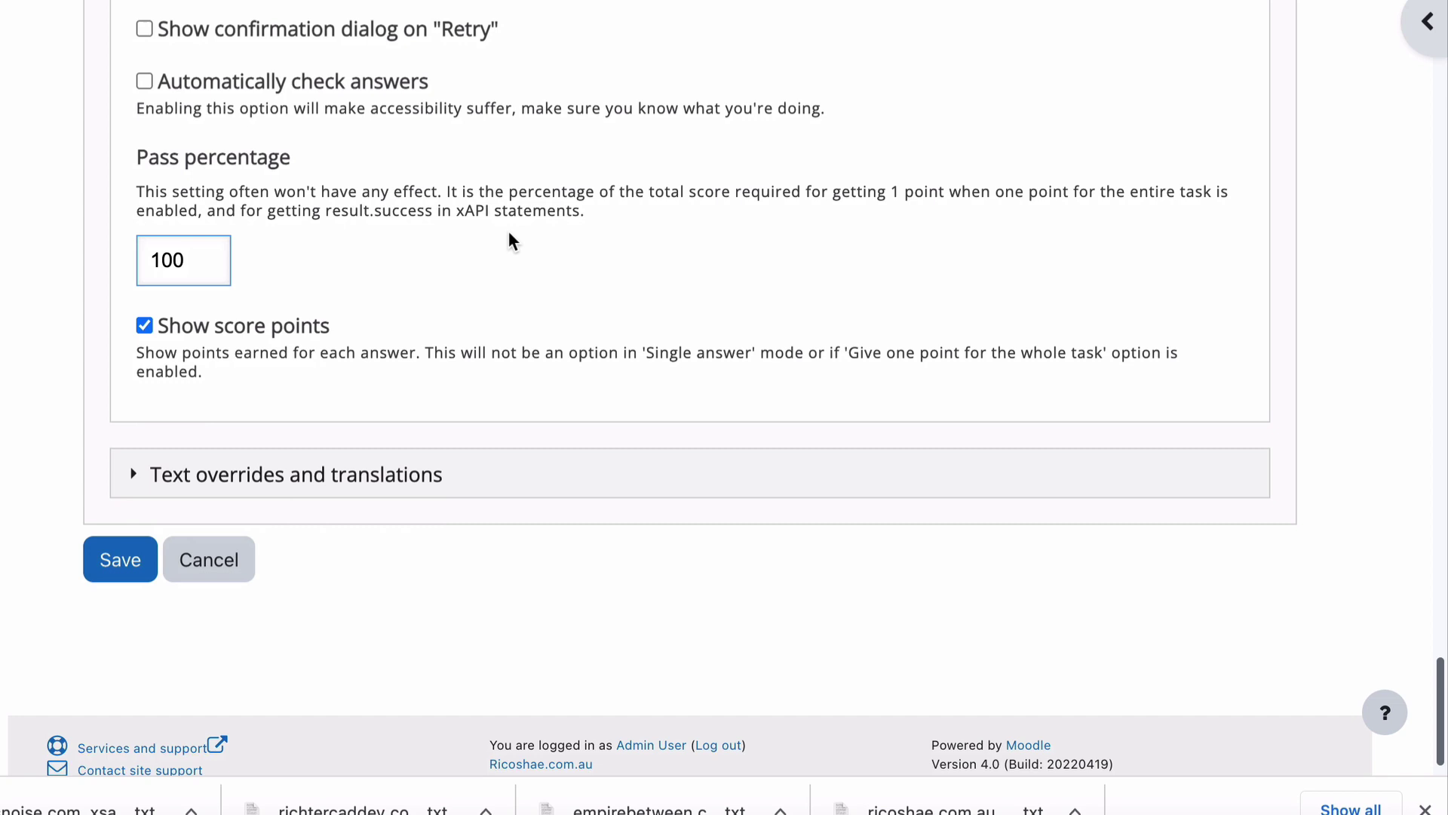
scroll(510, 237, down, 1)
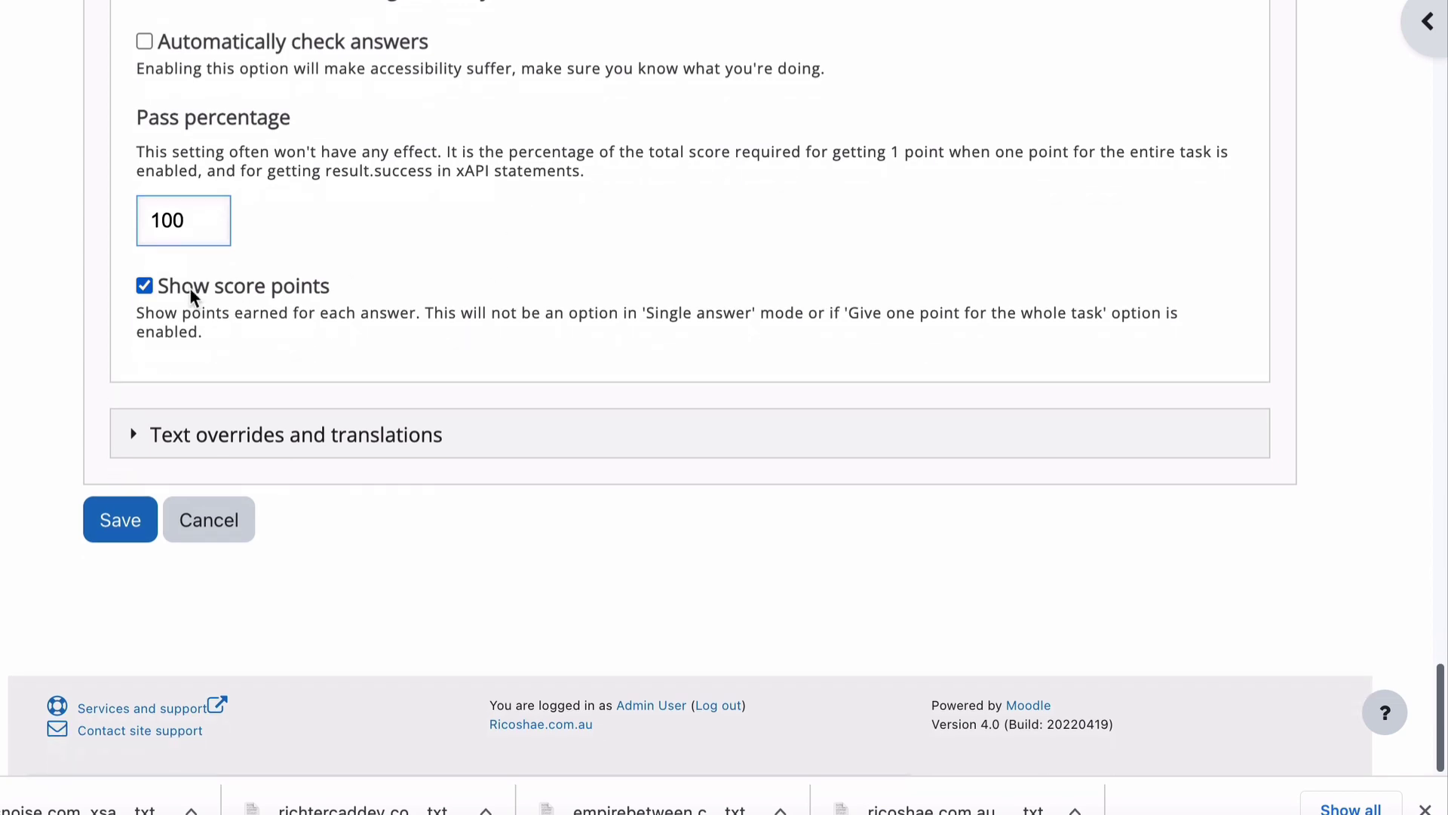
click(179, 435)
- Expand the Multiple Choice group and Check labels, keeping defaults like Check, Submit and Retry
scroll(178, 435, down, 5)
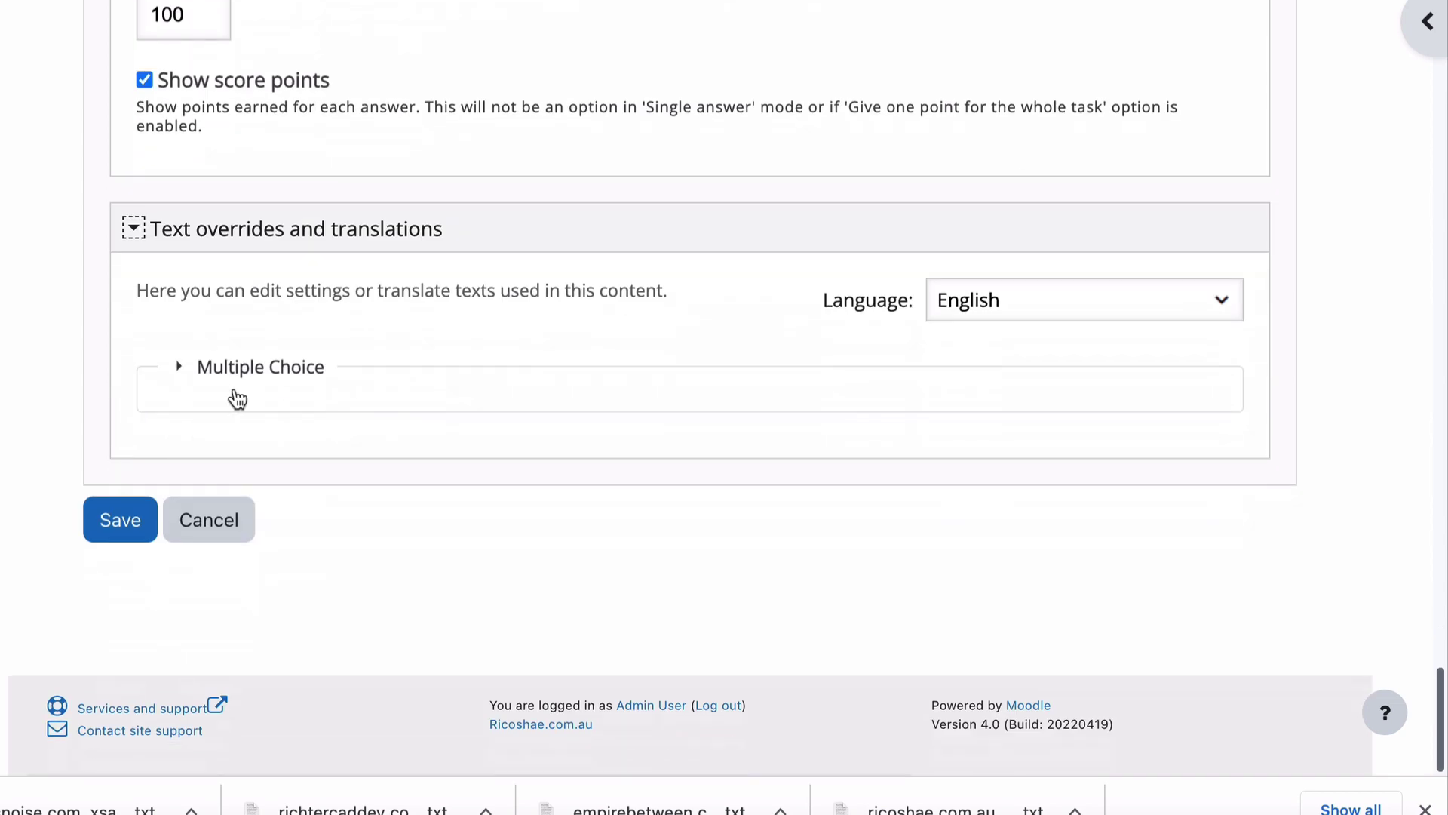
click(226, 369)
scroll(222, 381, down, 5)
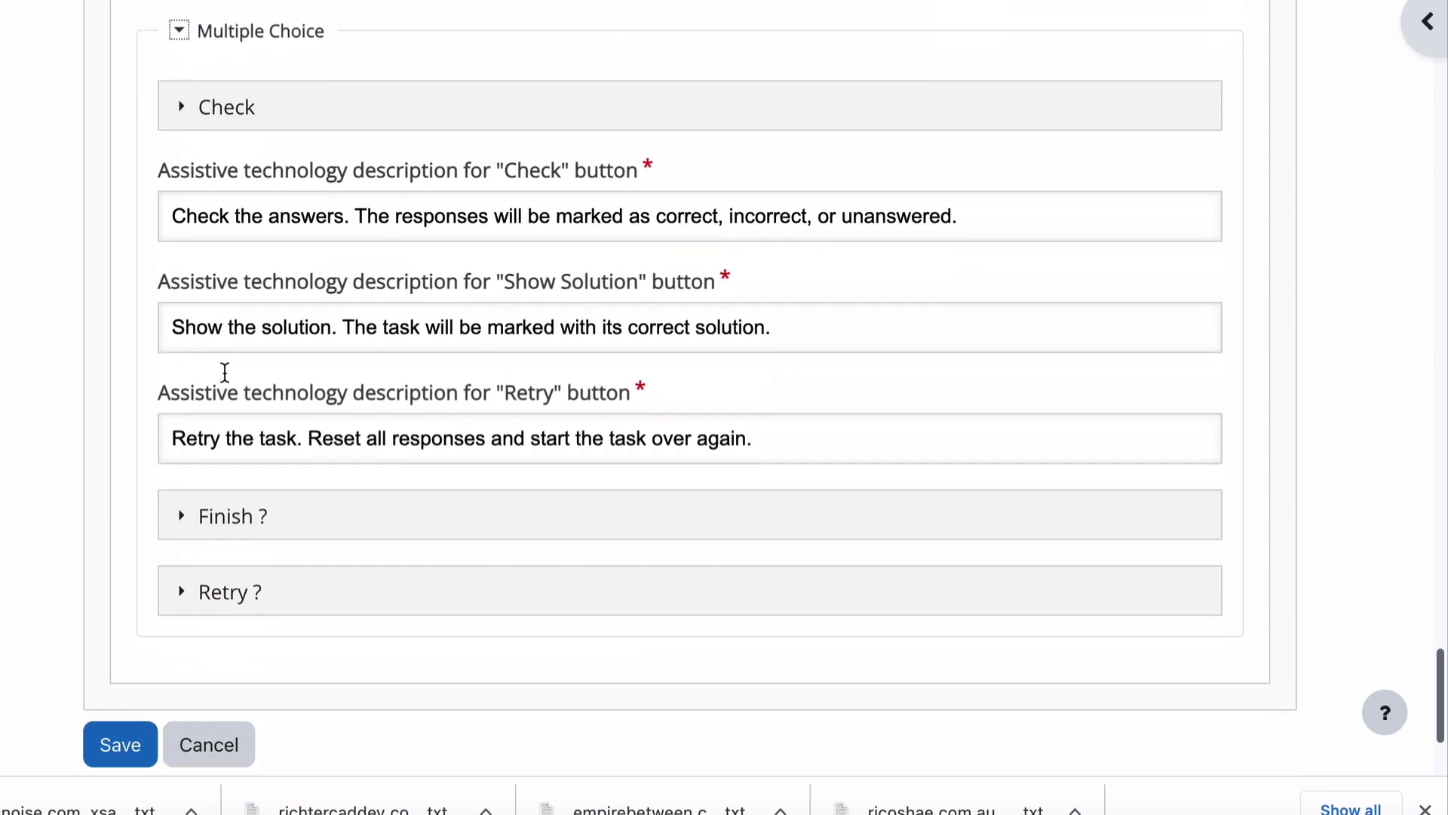
click(182, 89)
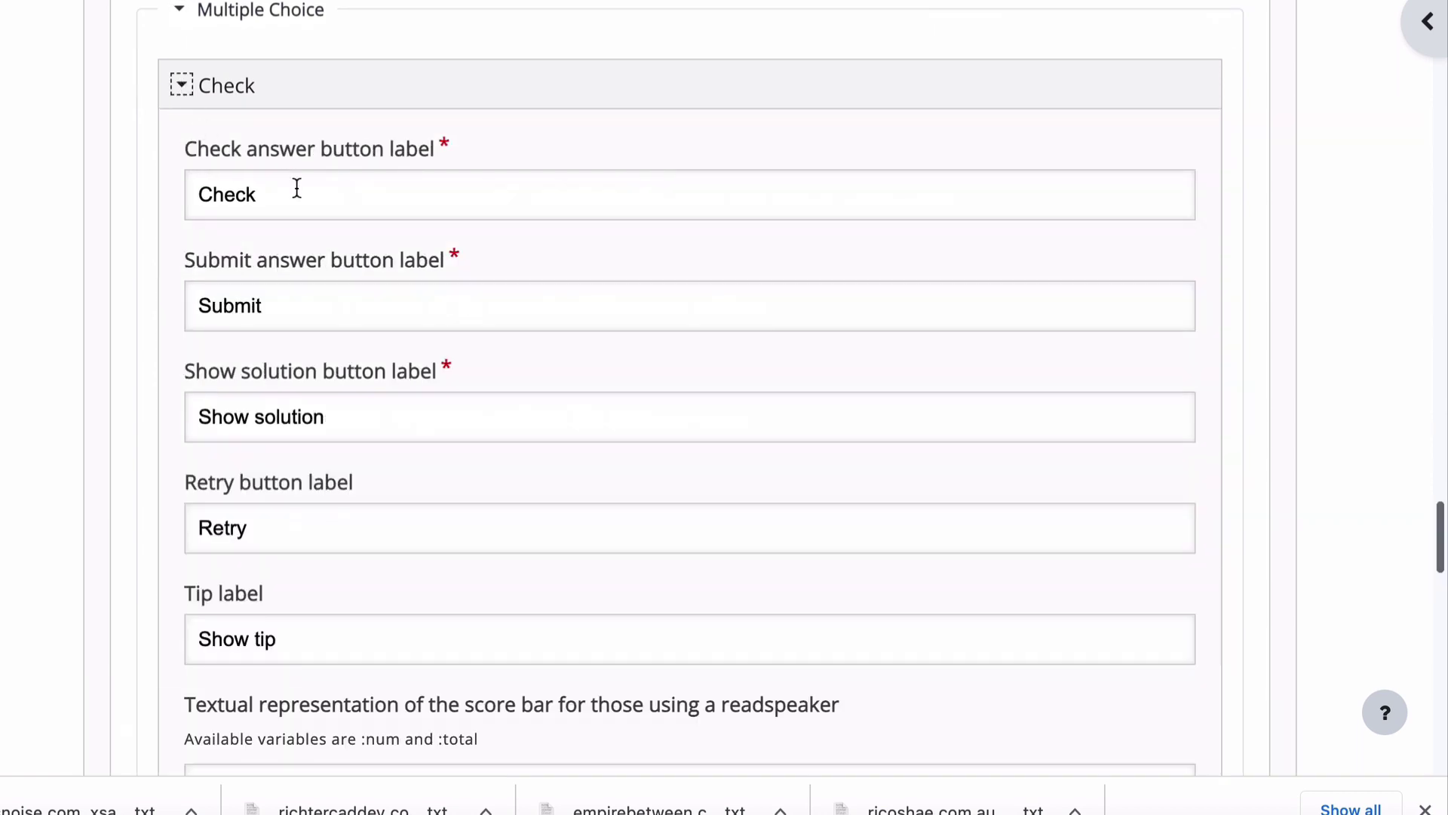
scroll(297, 189, down, 5)
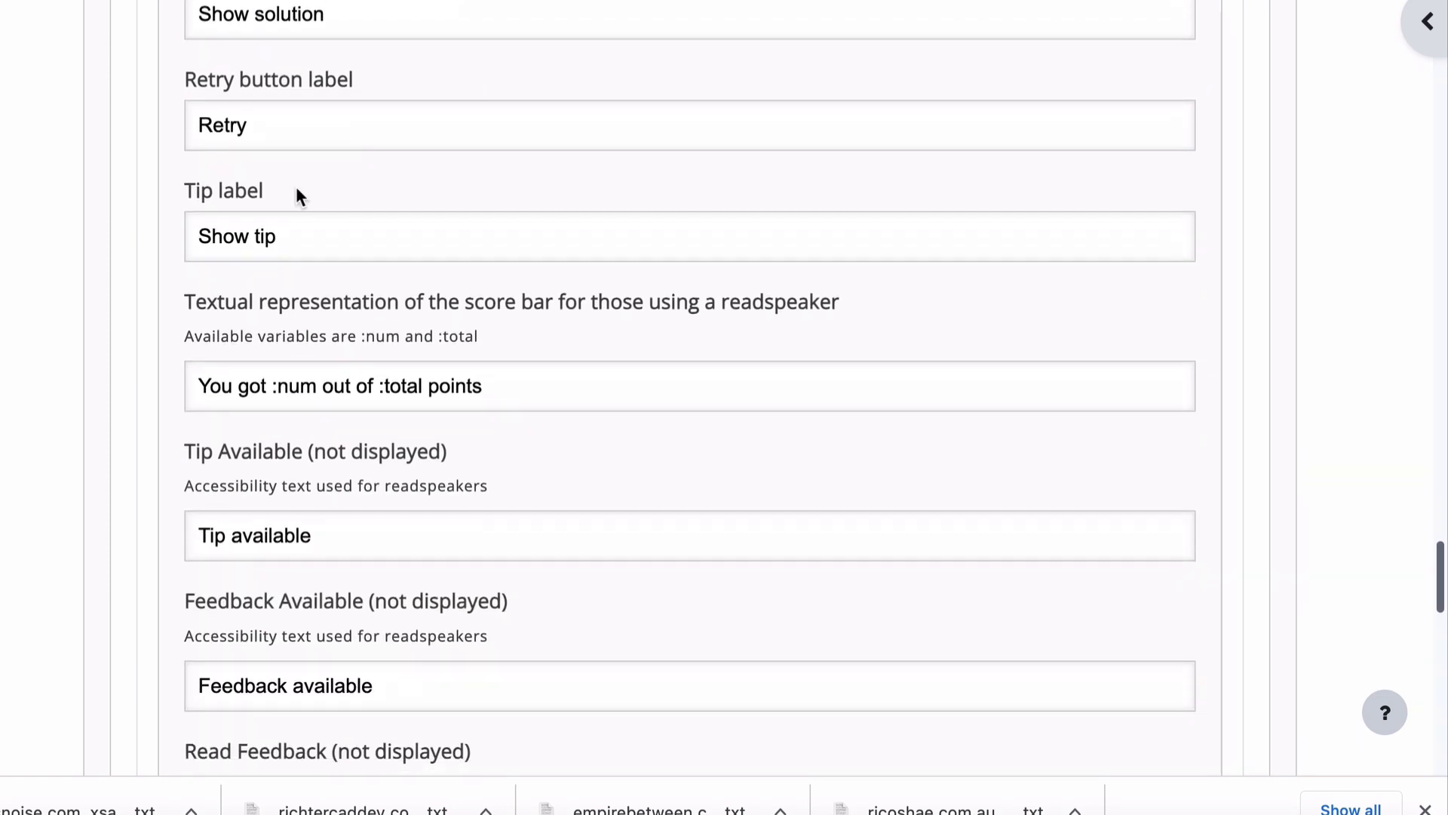
scroll(297, 190, down, 10)
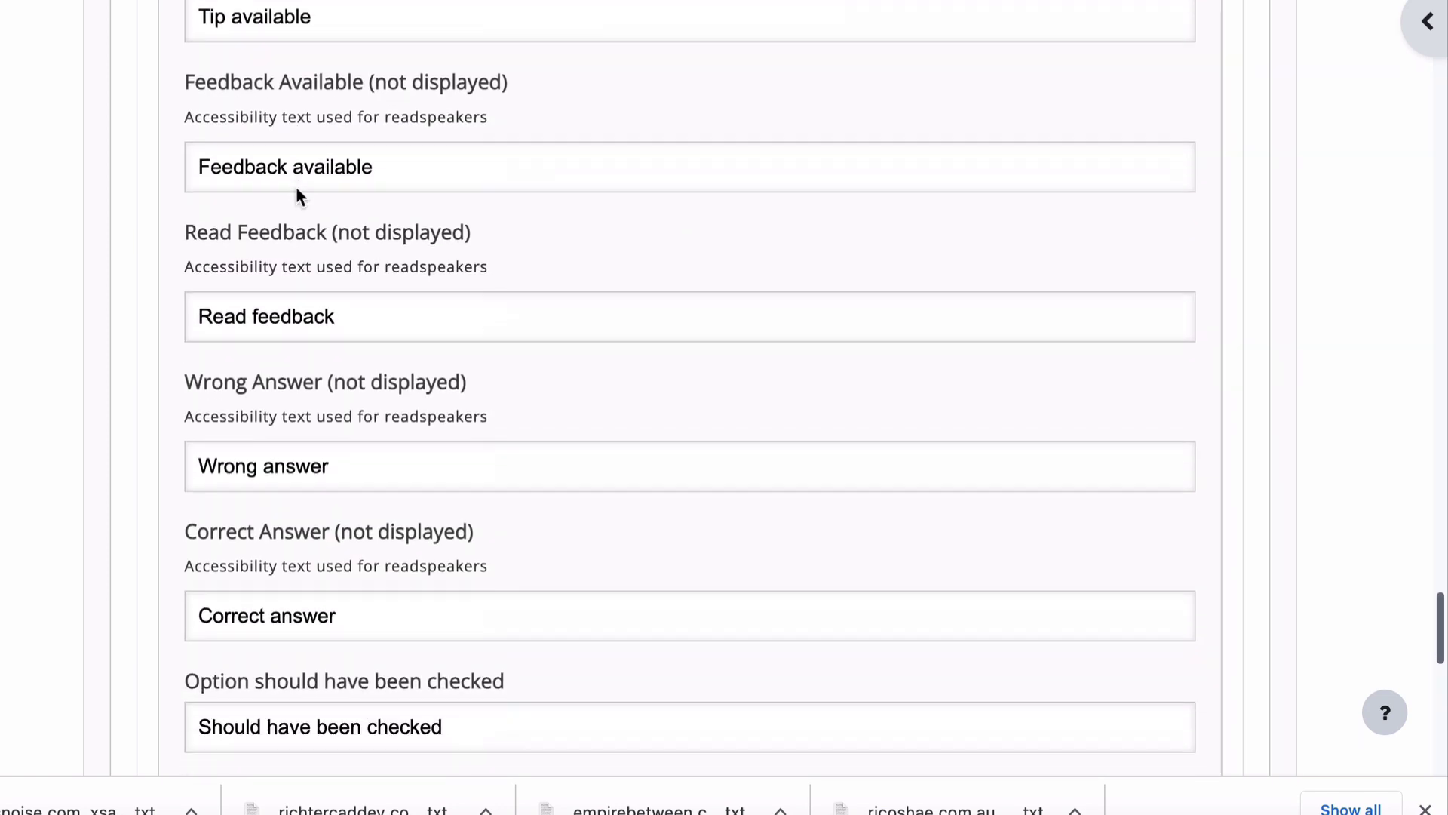
scroll(296, 188, down, 5)
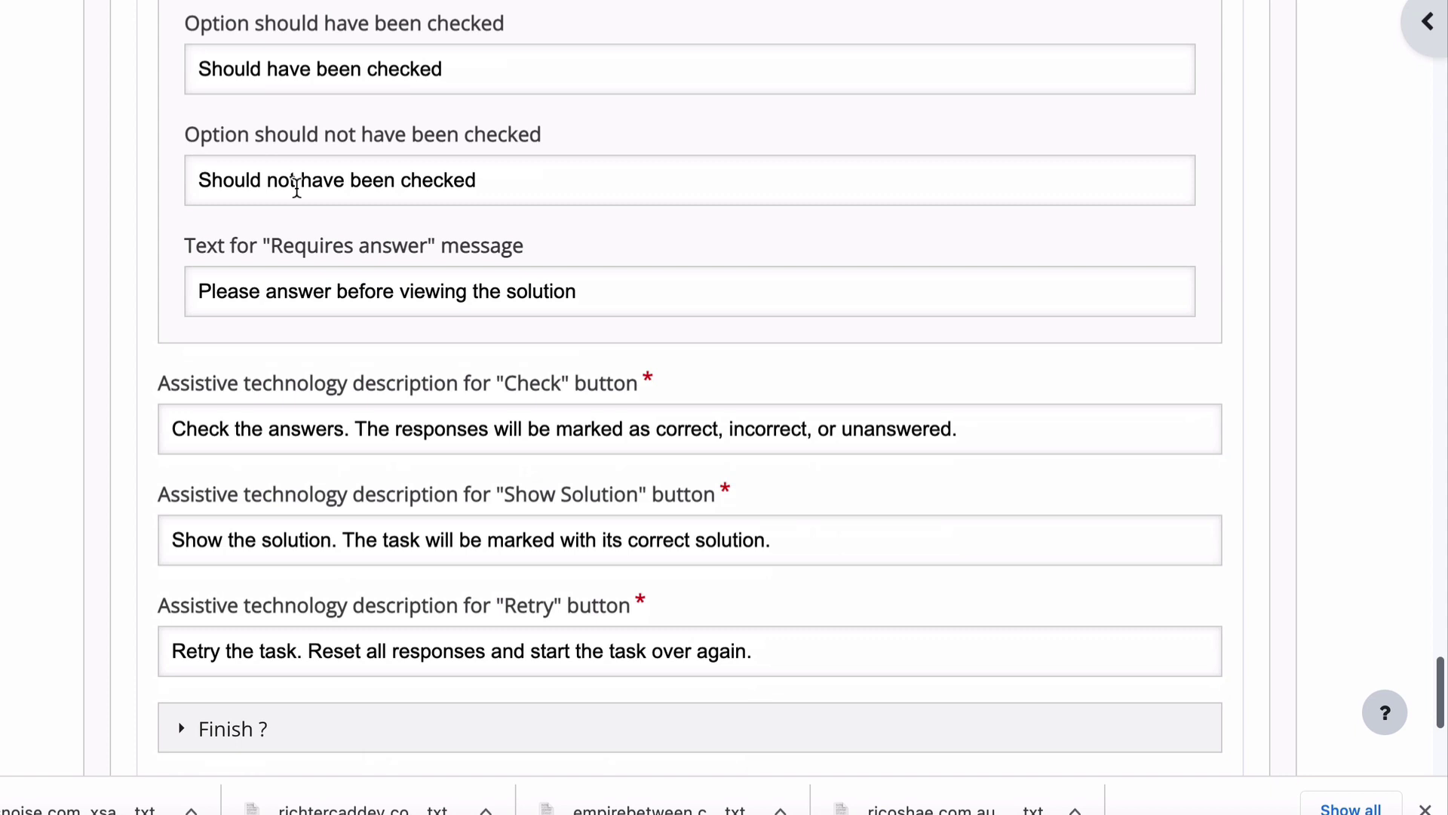
scroll(297, 188, down, 6)
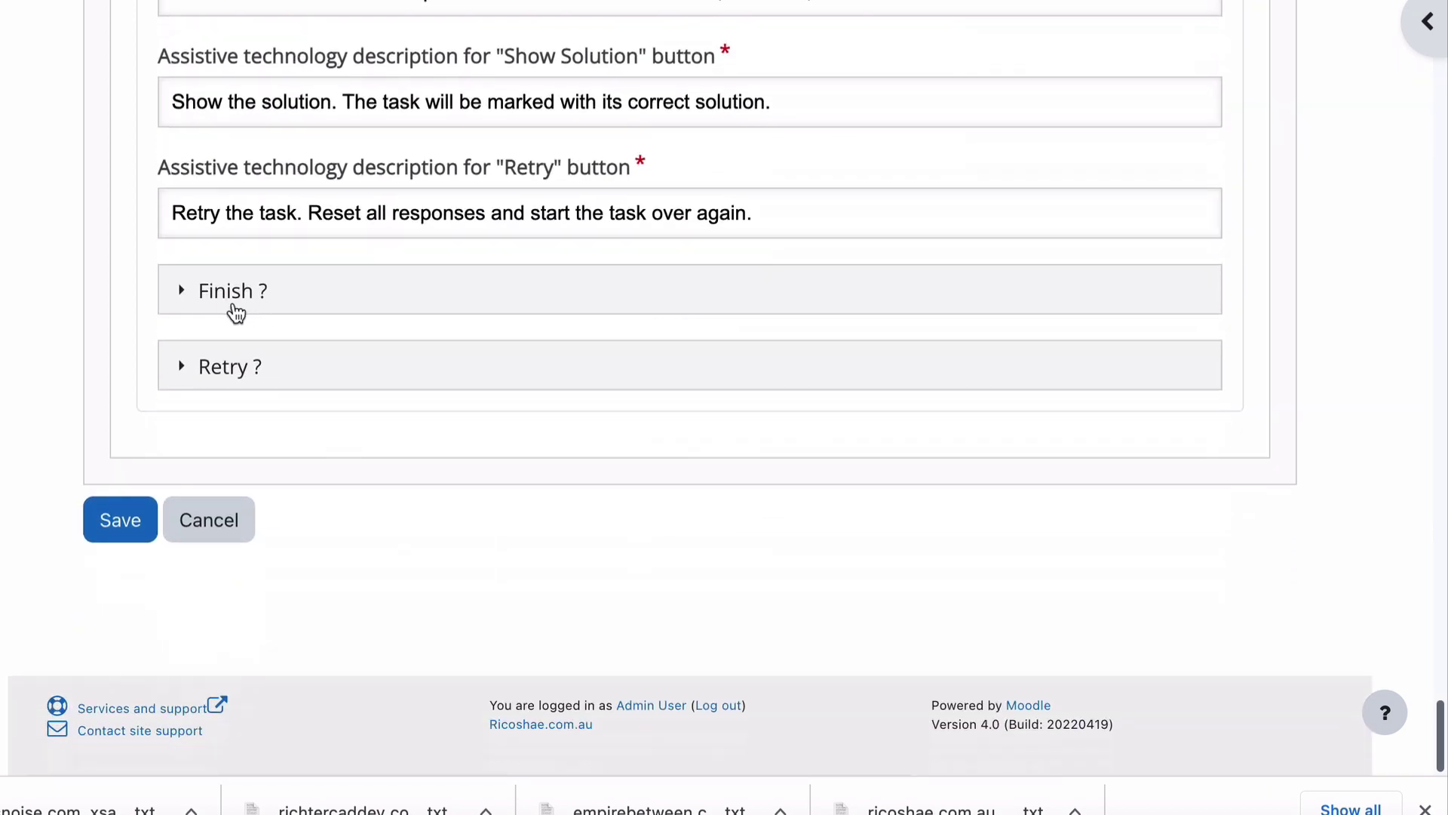
- Save the quiz, read the DOCX and XLS tips, and check JPG, PNG and DOCX (1/3)
click(120, 530)
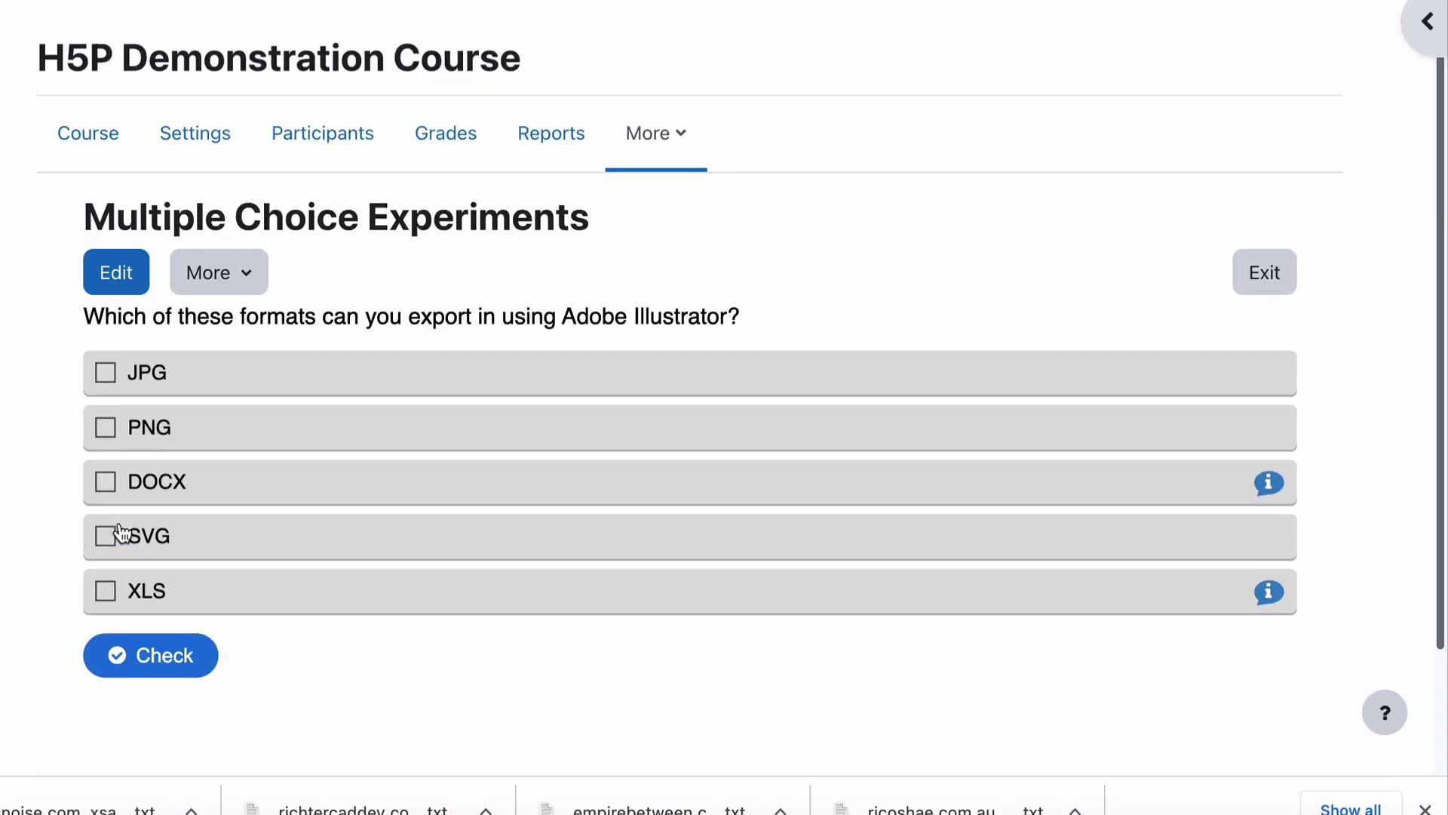
scroll(121, 533, down, 2)
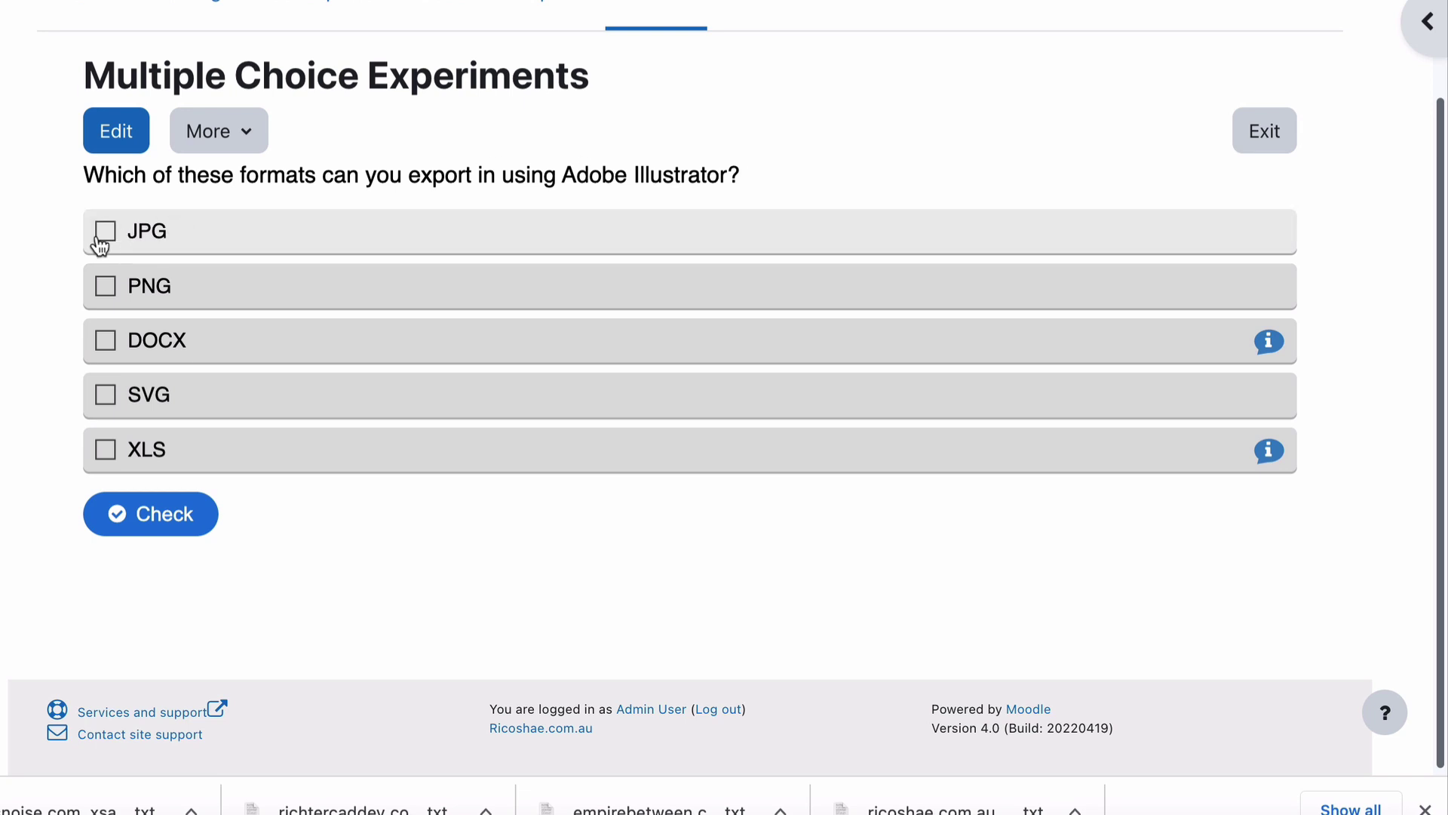
click(1269, 343)
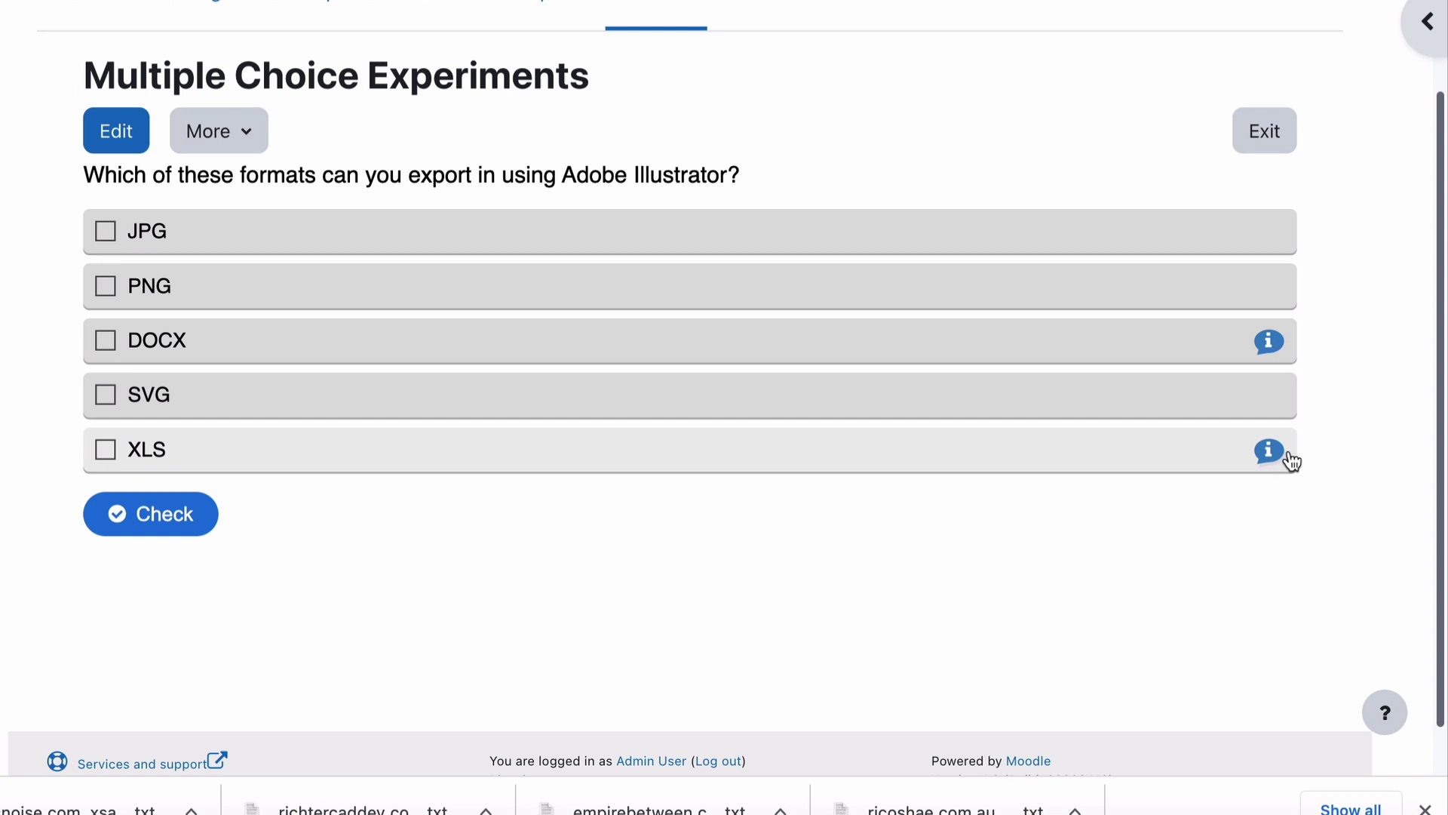
click(1270, 451)
click(1270, 450)
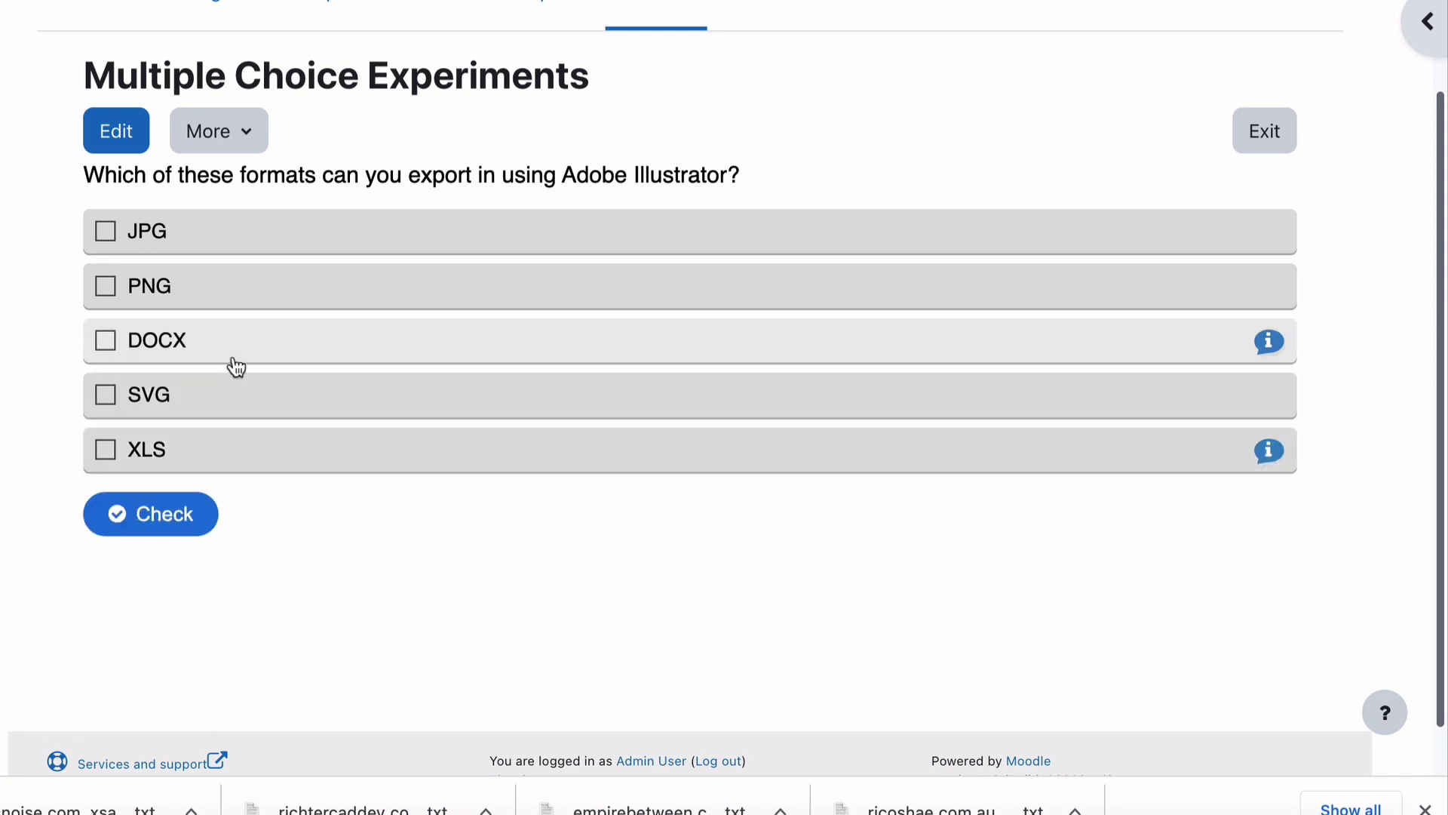
click(106, 231)
click(105, 287)
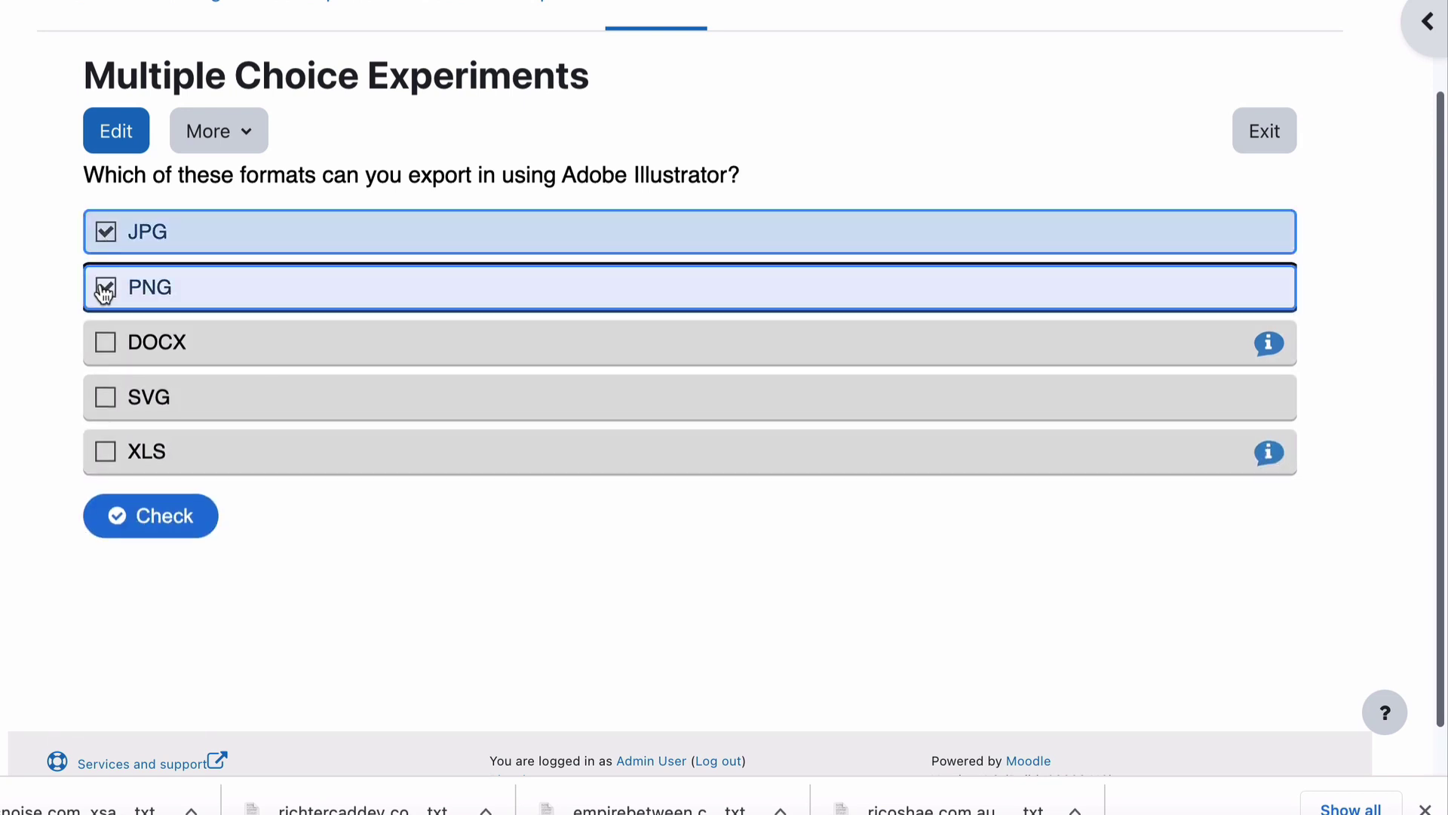
click(106, 341)
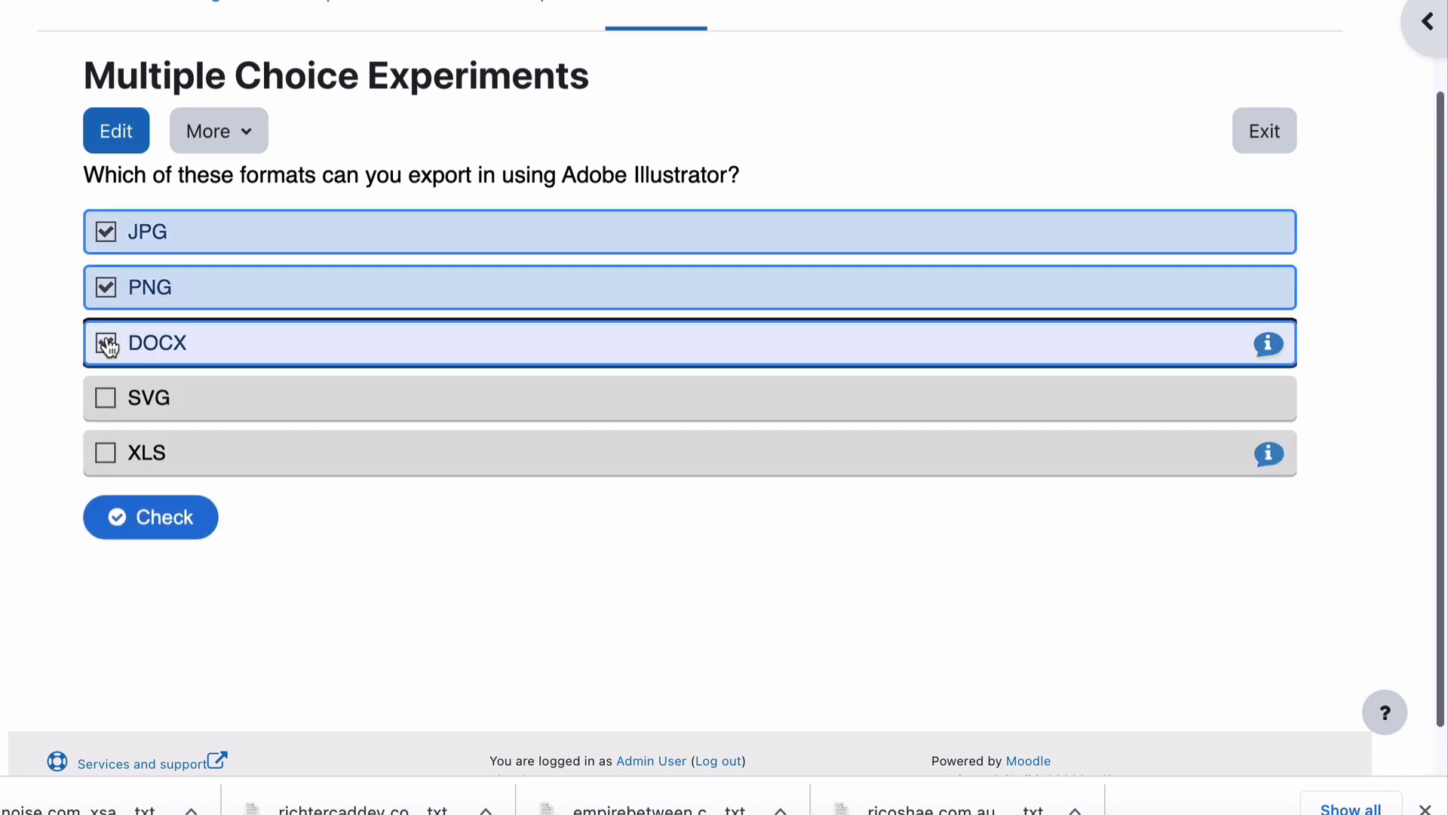
click(137, 521)
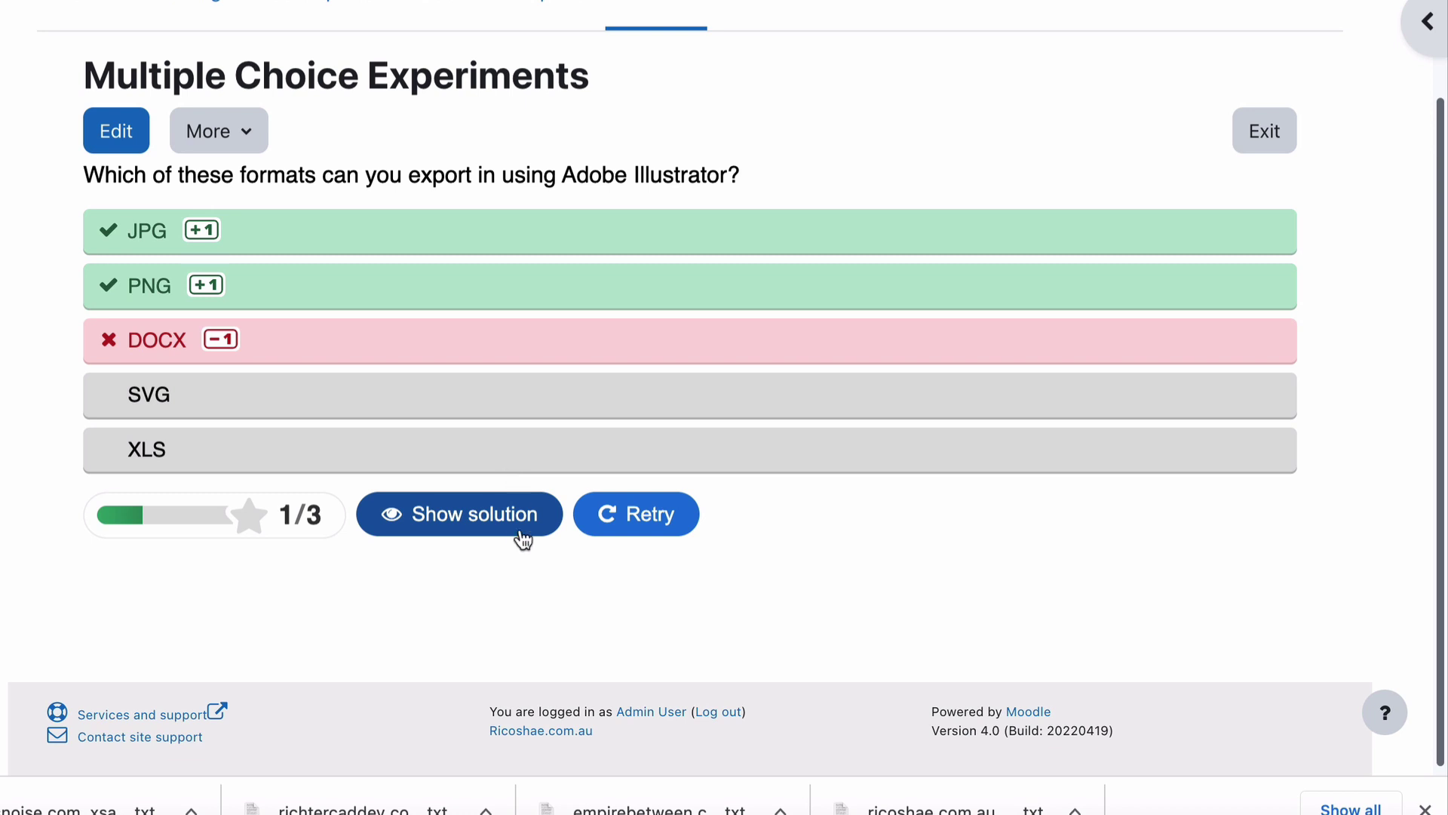
- Retry the quiz with SVG, PNG and JPG selected, scoring 3/3
click(655, 516)
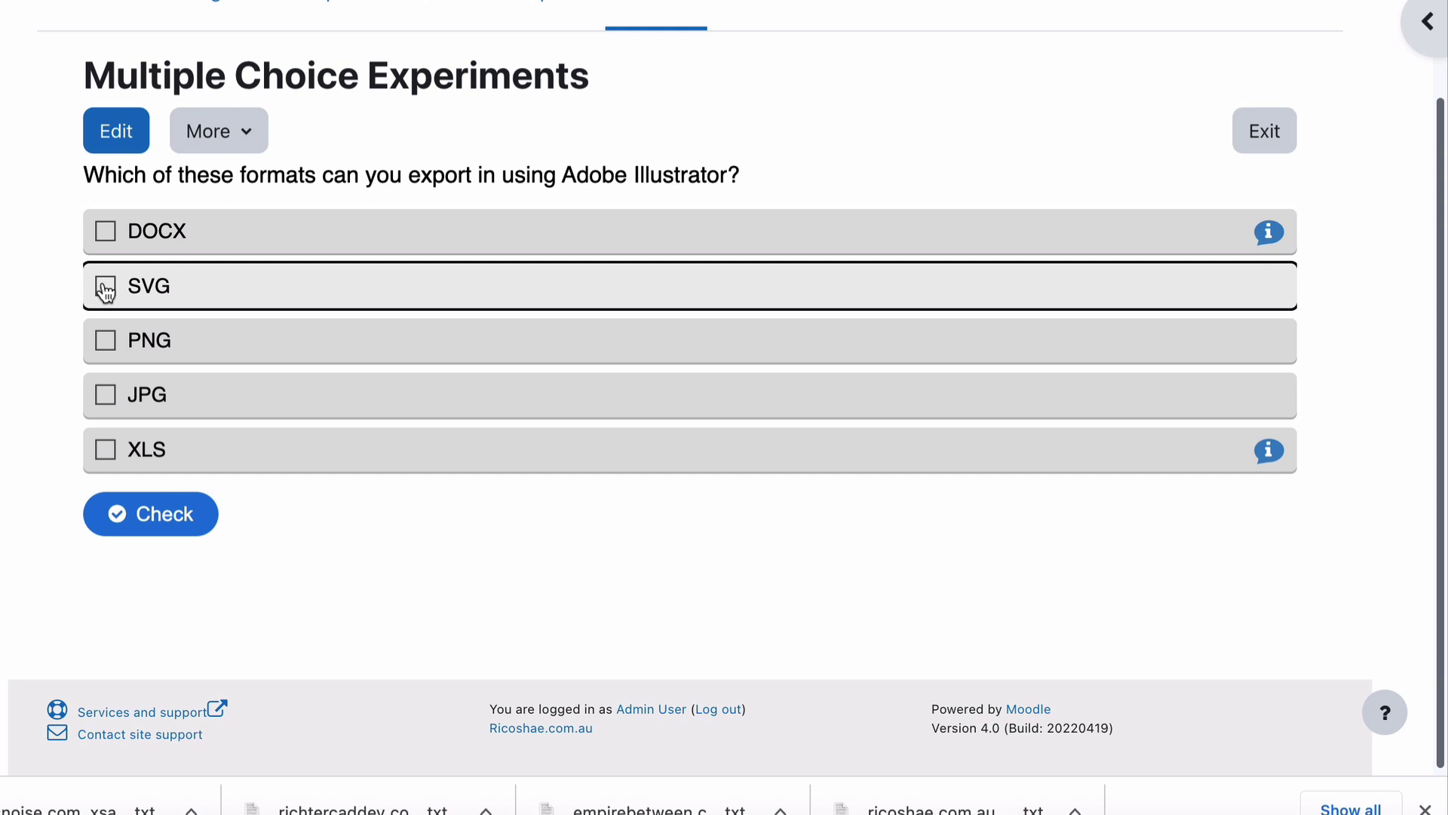
click(106, 286)
click(105, 340)
click(107, 394)
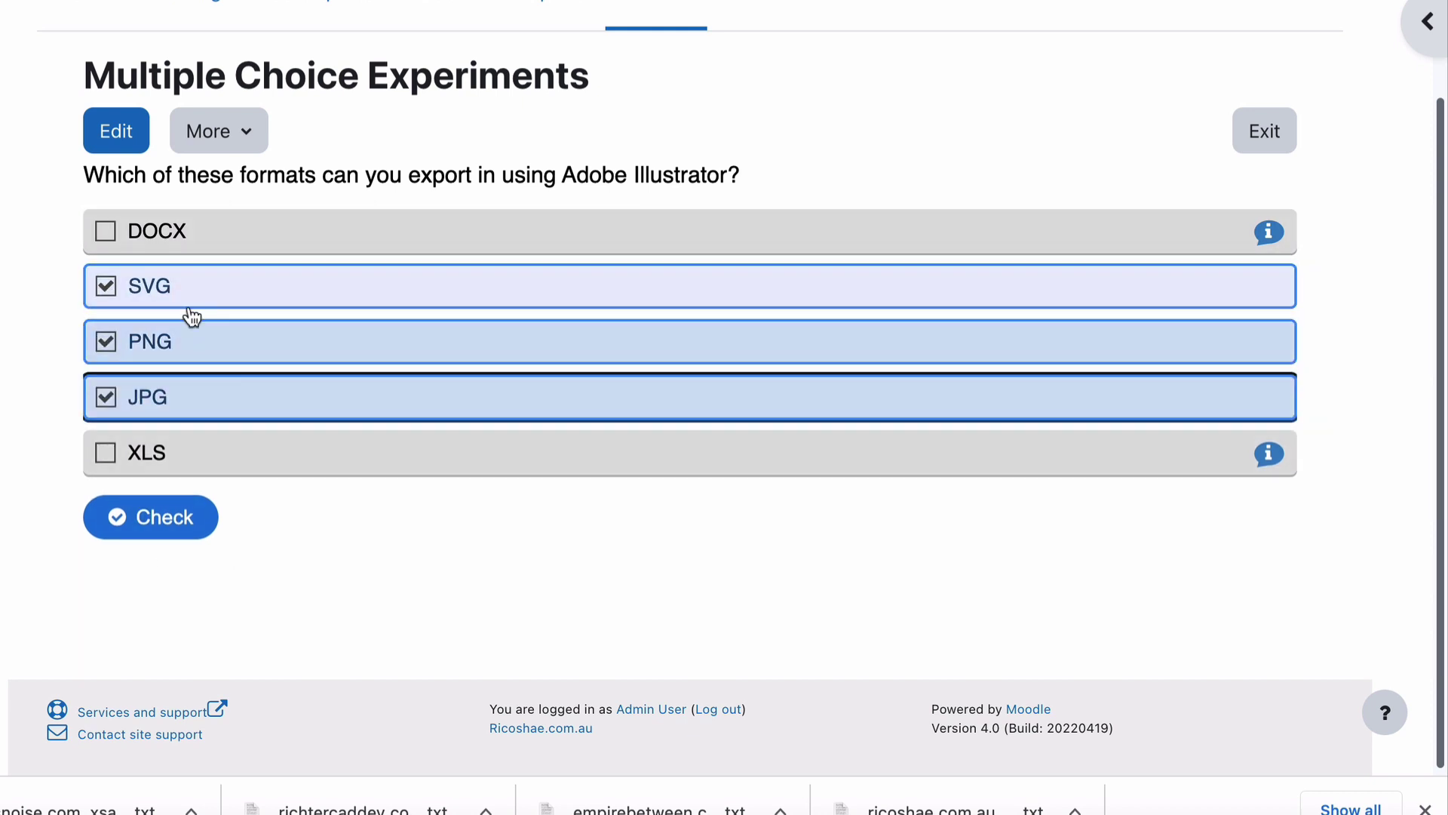
click(147, 529)
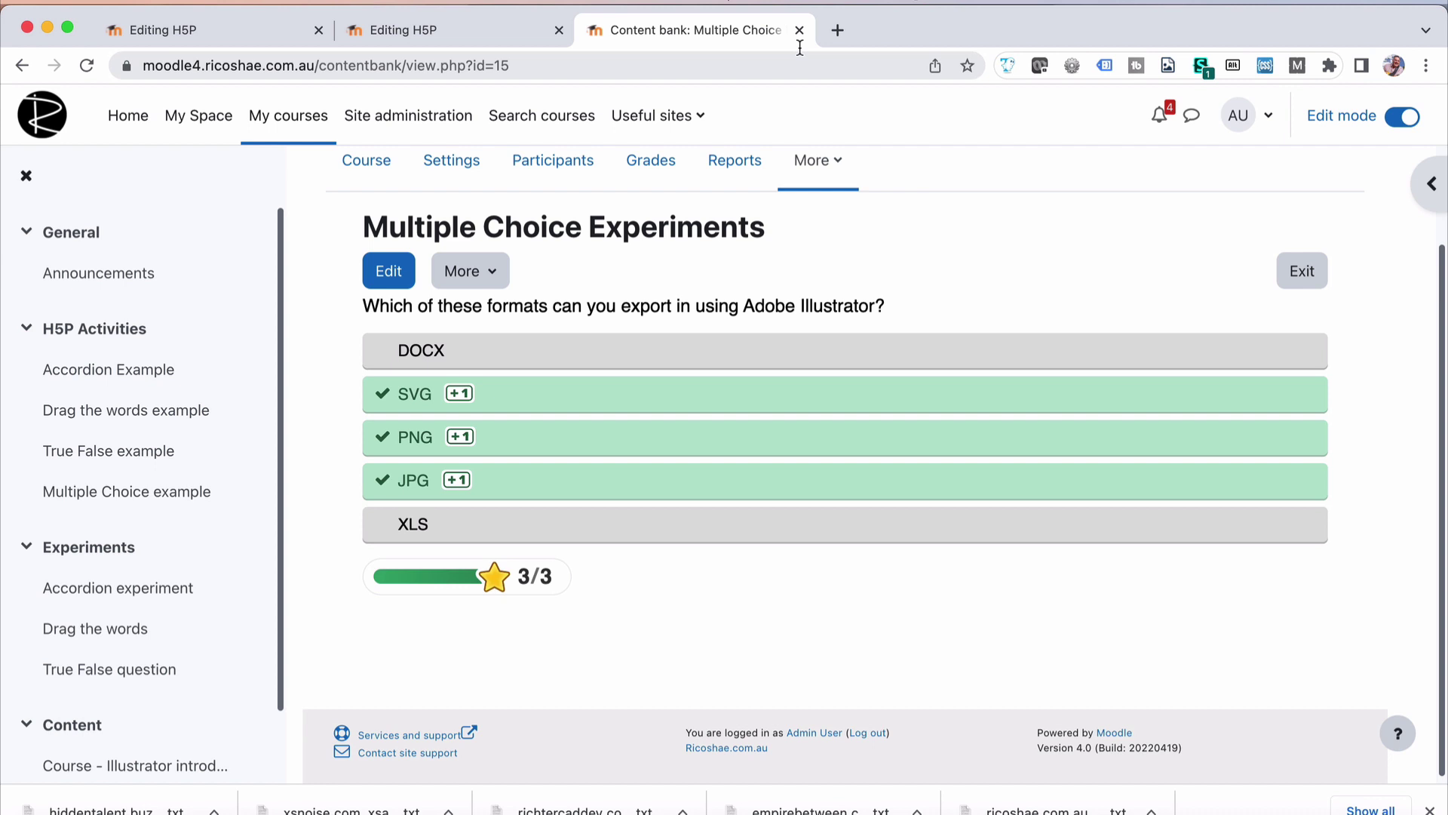
- Attach the Multiple Choice Experiments package as the package file, then save and display the activity
click(799, 30)
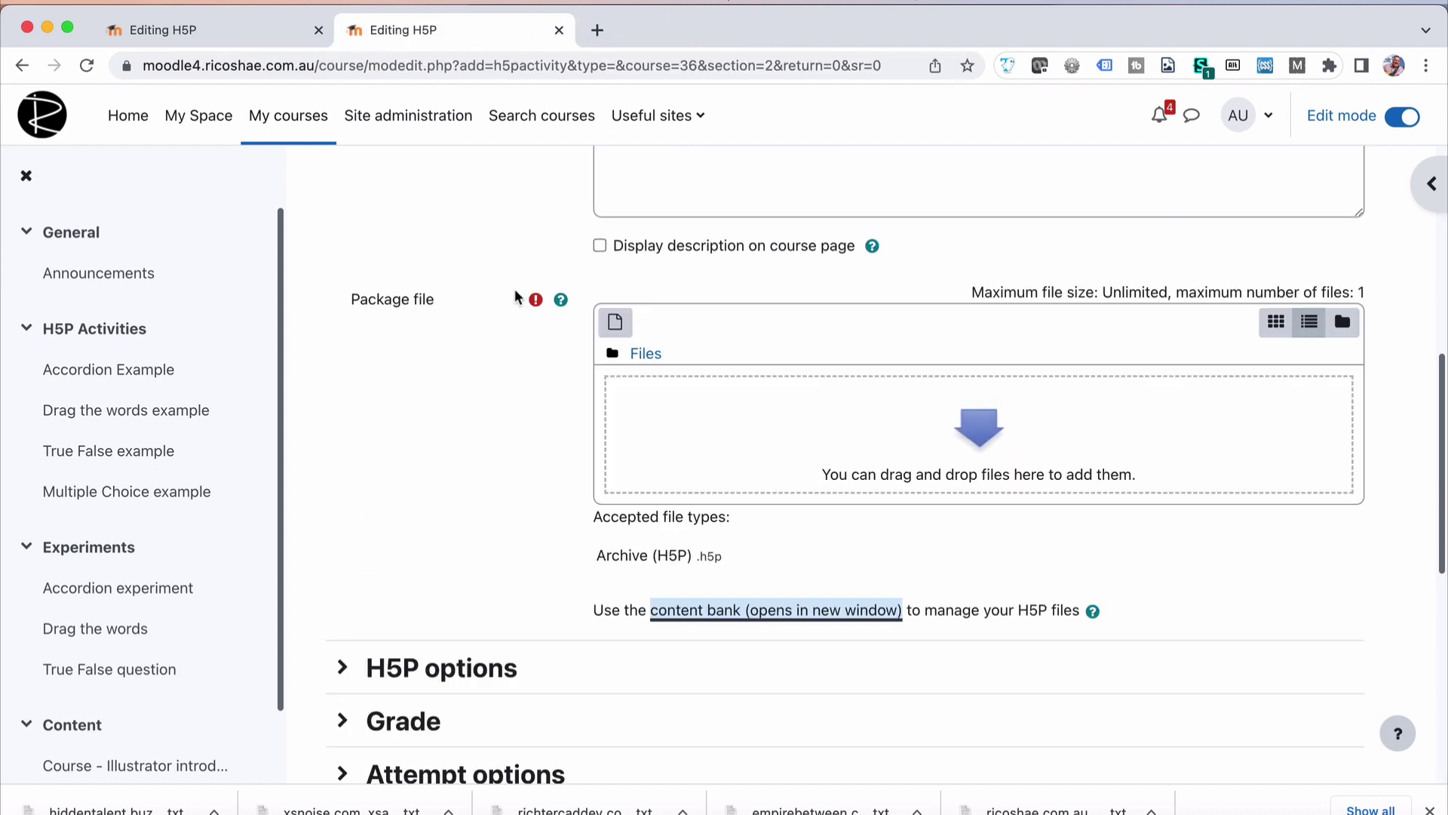
click(614, 322)
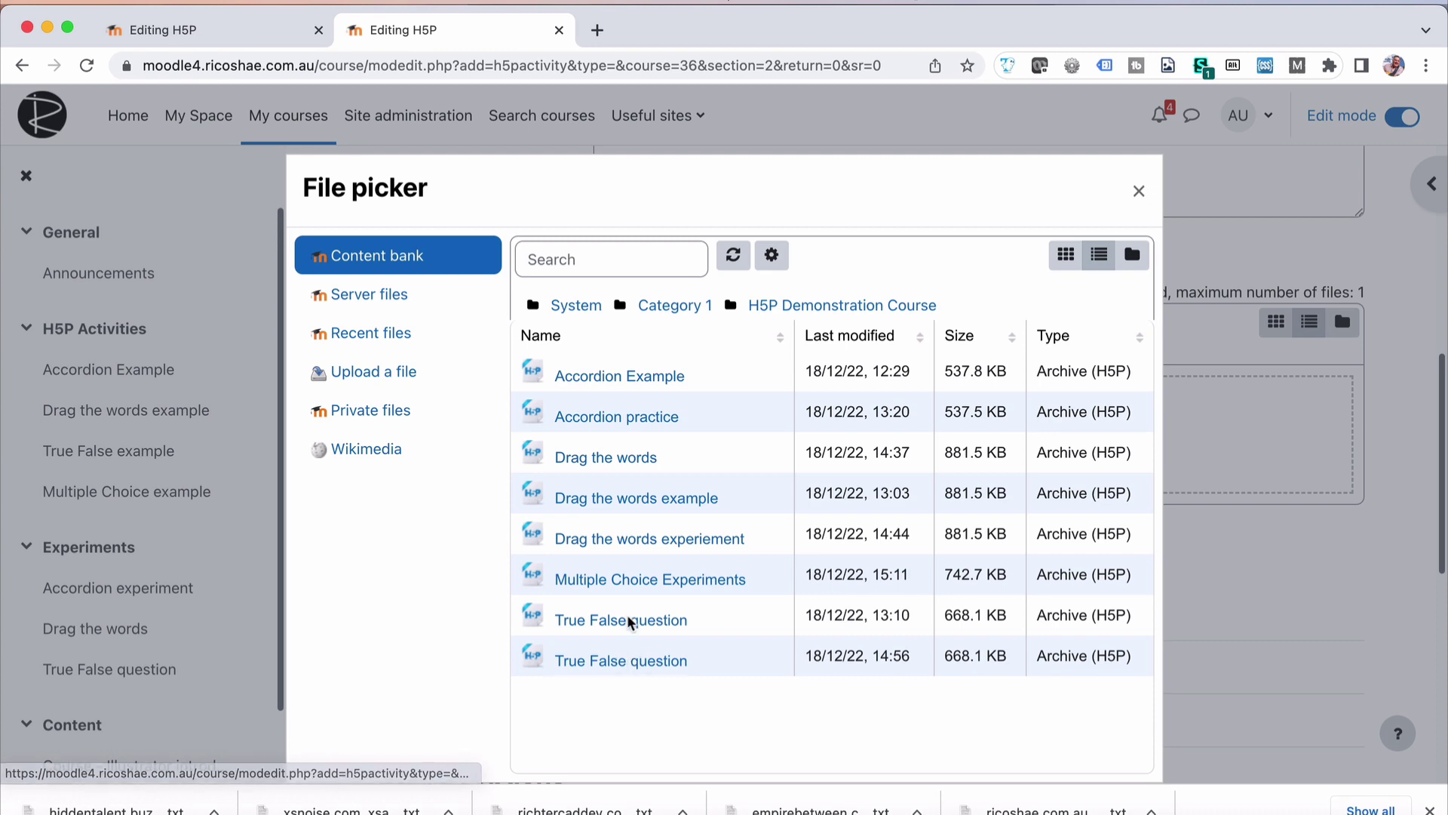
click(640, 581)
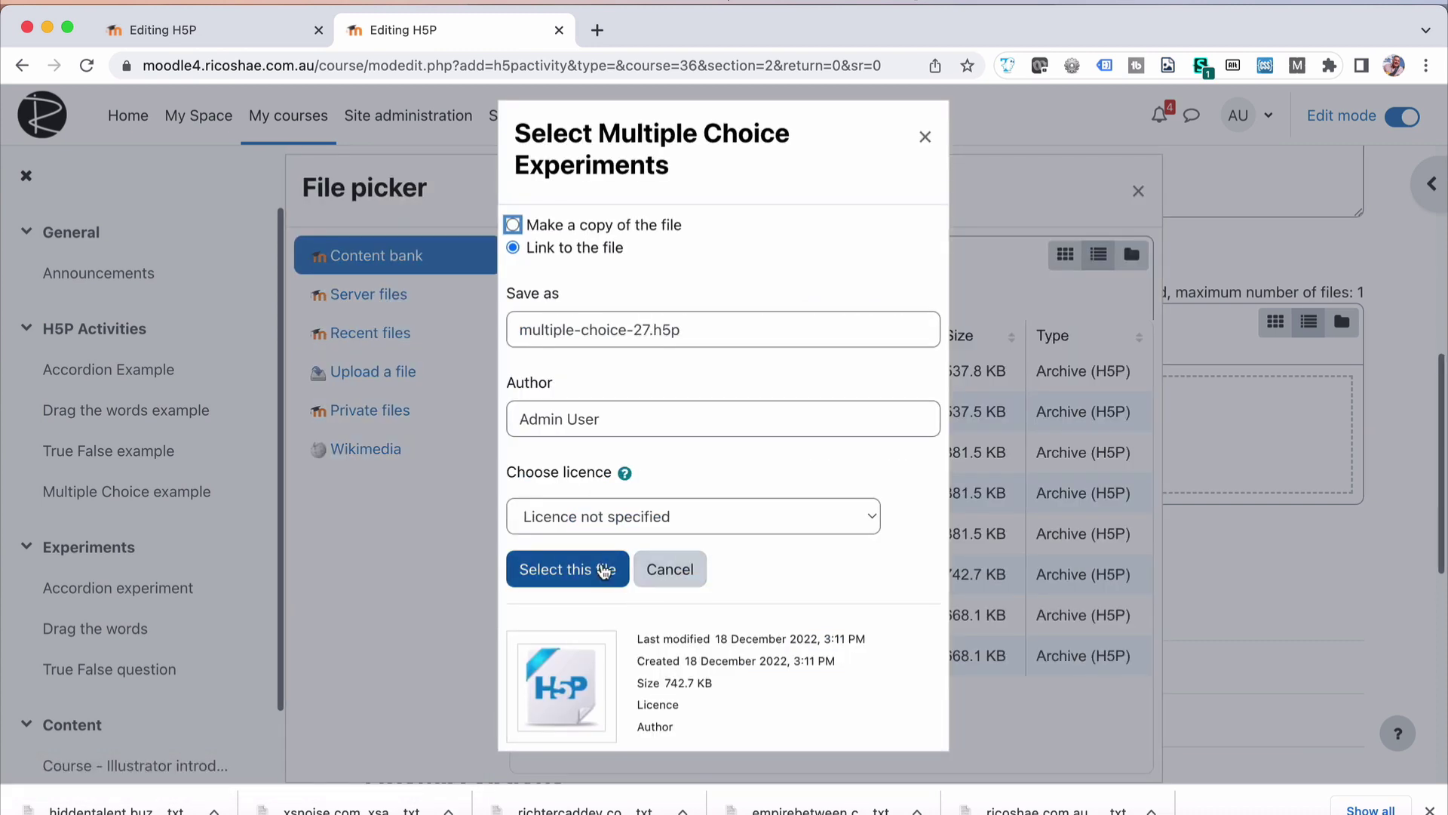
click(603, 571)
scroll(437, 449, up, 10)
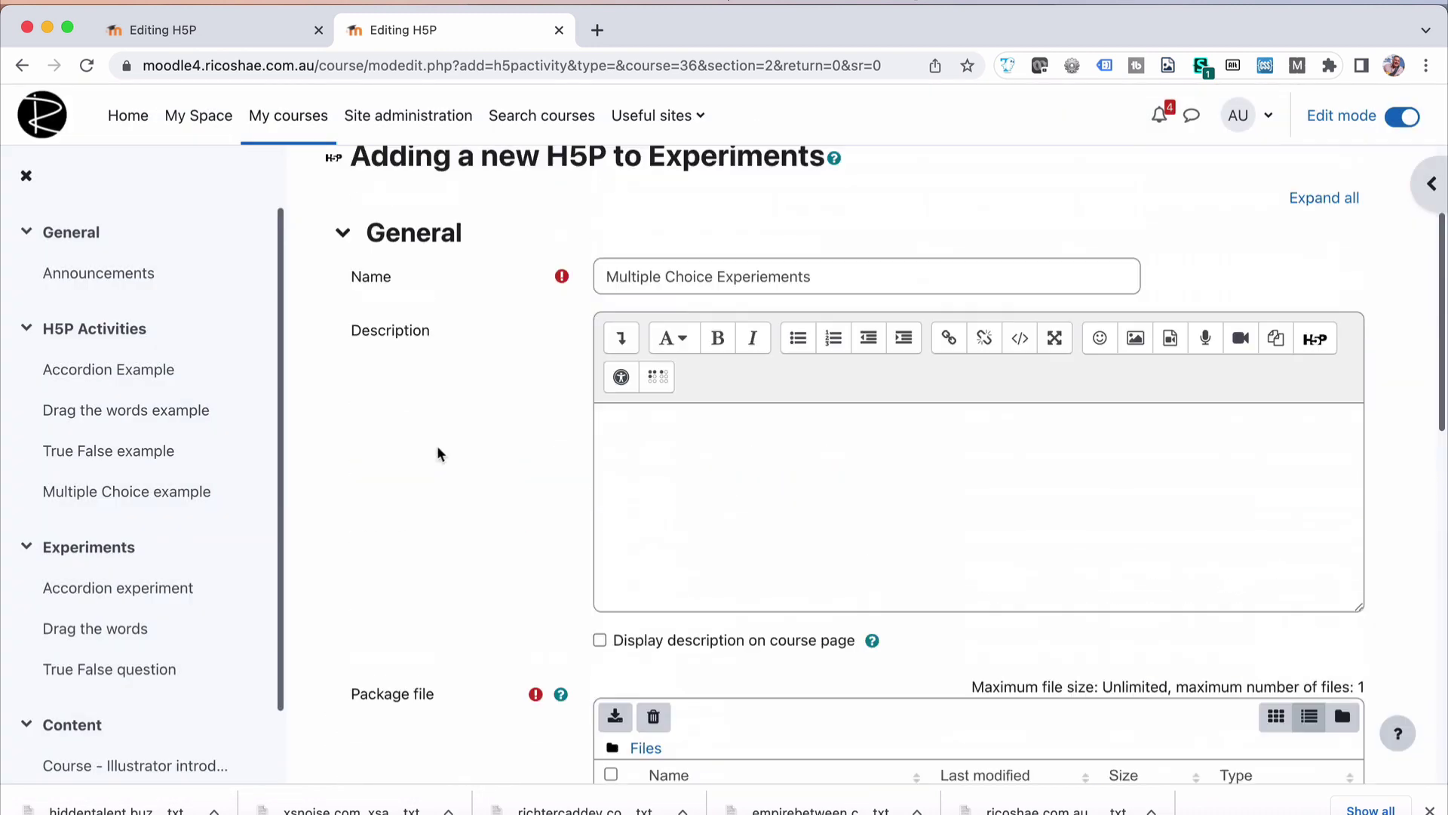
scroll(406, 588, down, 15)
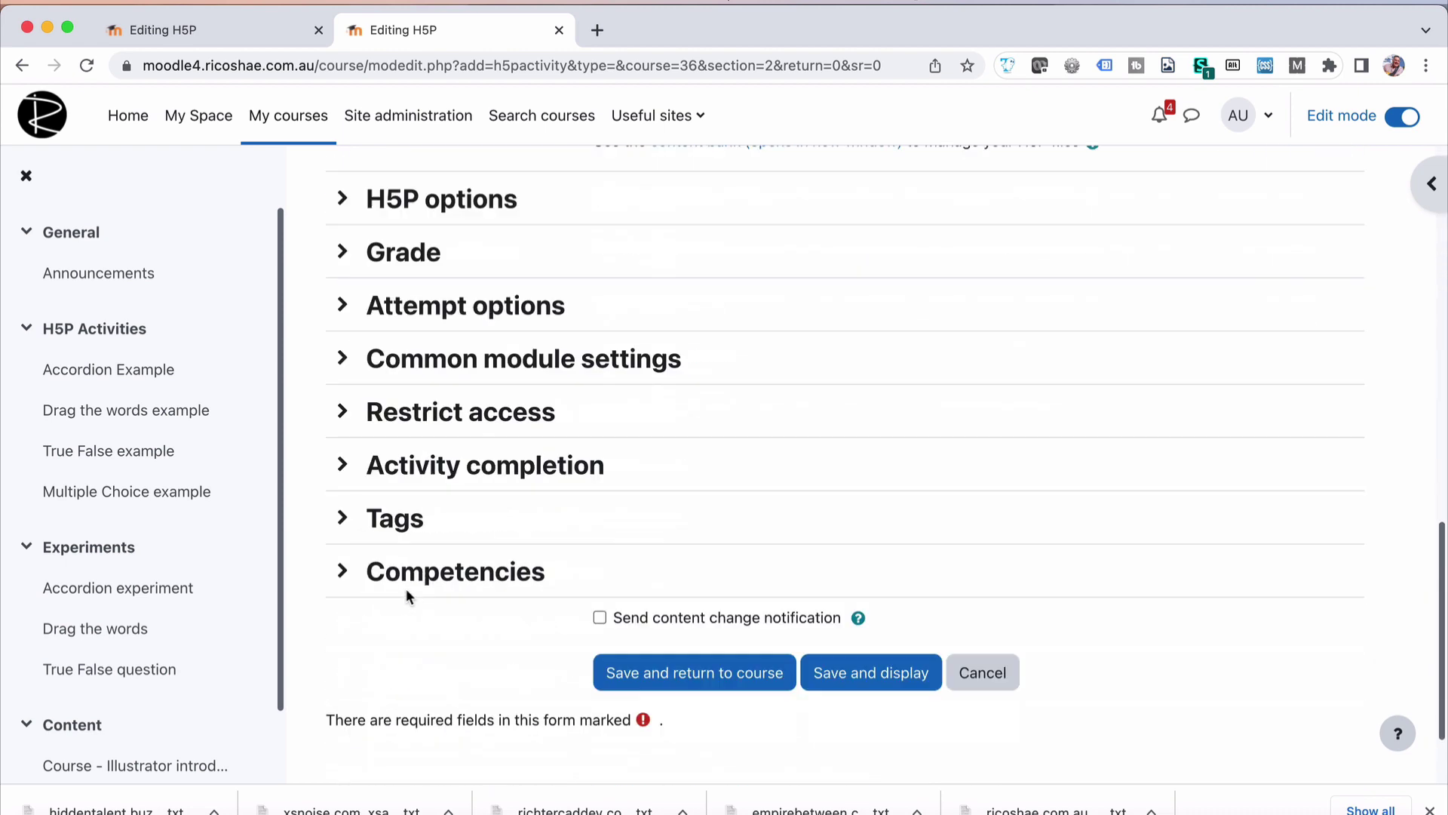
click(865, 559)
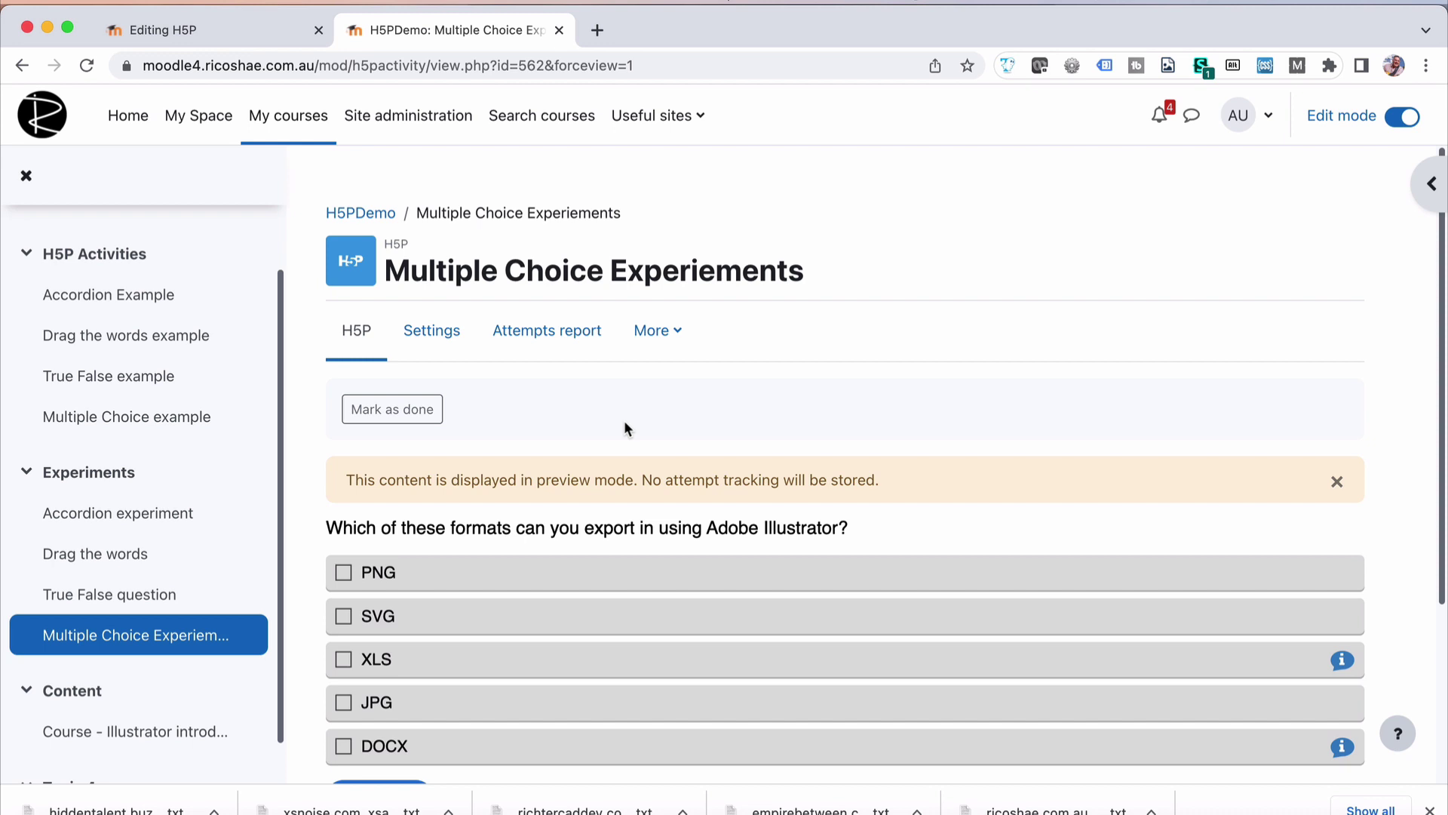
scroll(625, 427, down, 3)
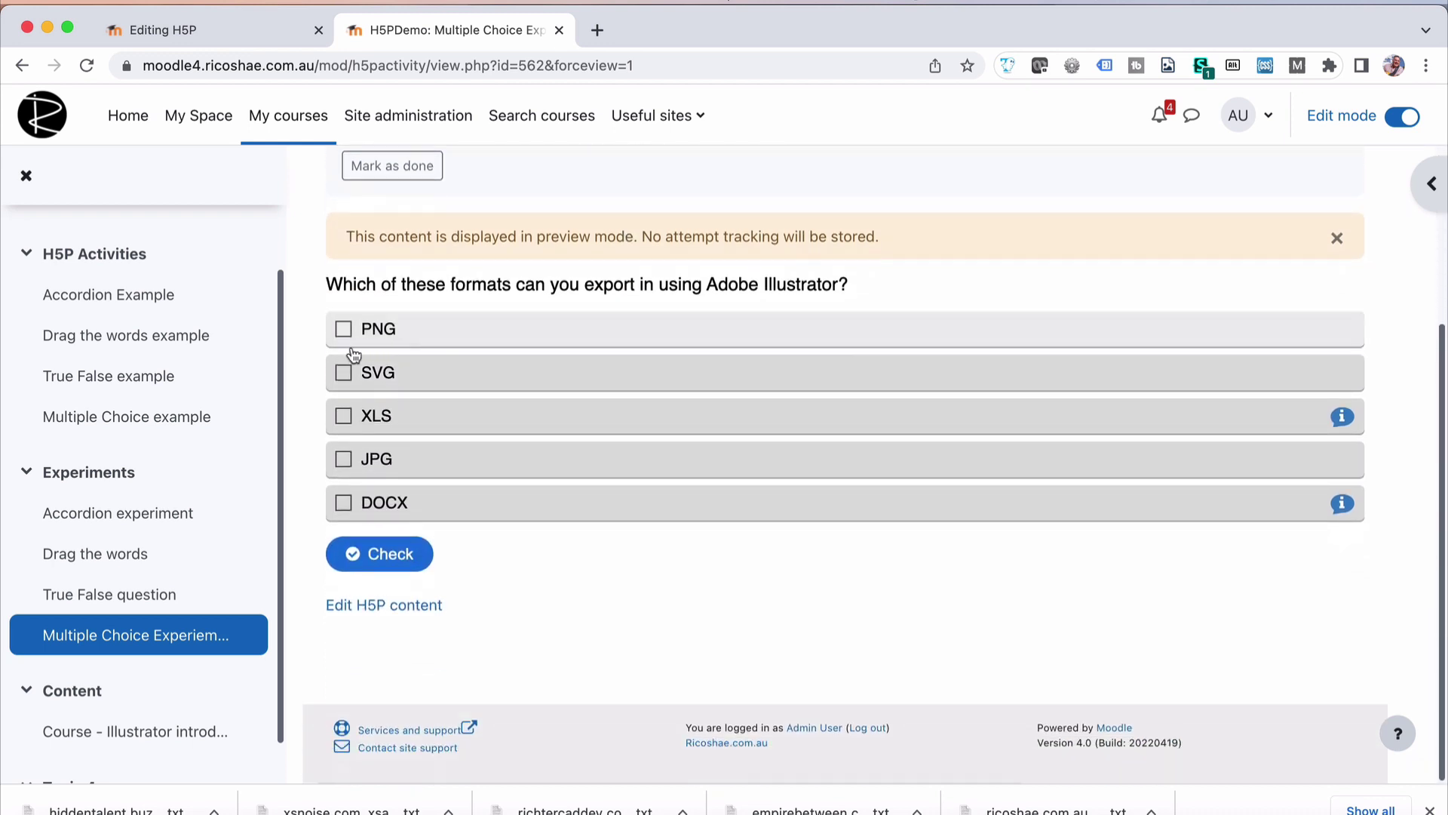
click(377, 555)
click(631, 554)
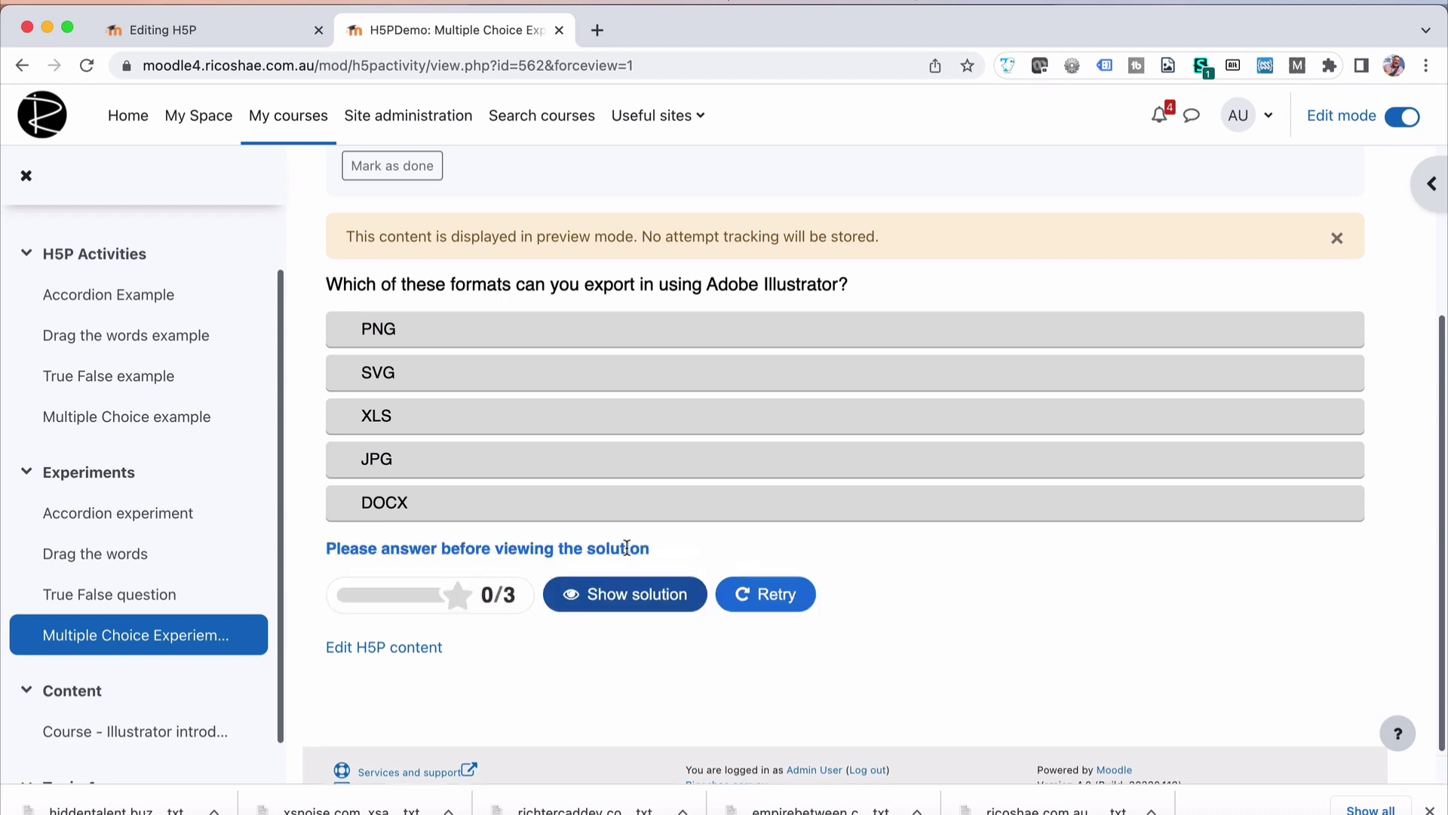
drag(327, 548, 647, 546)
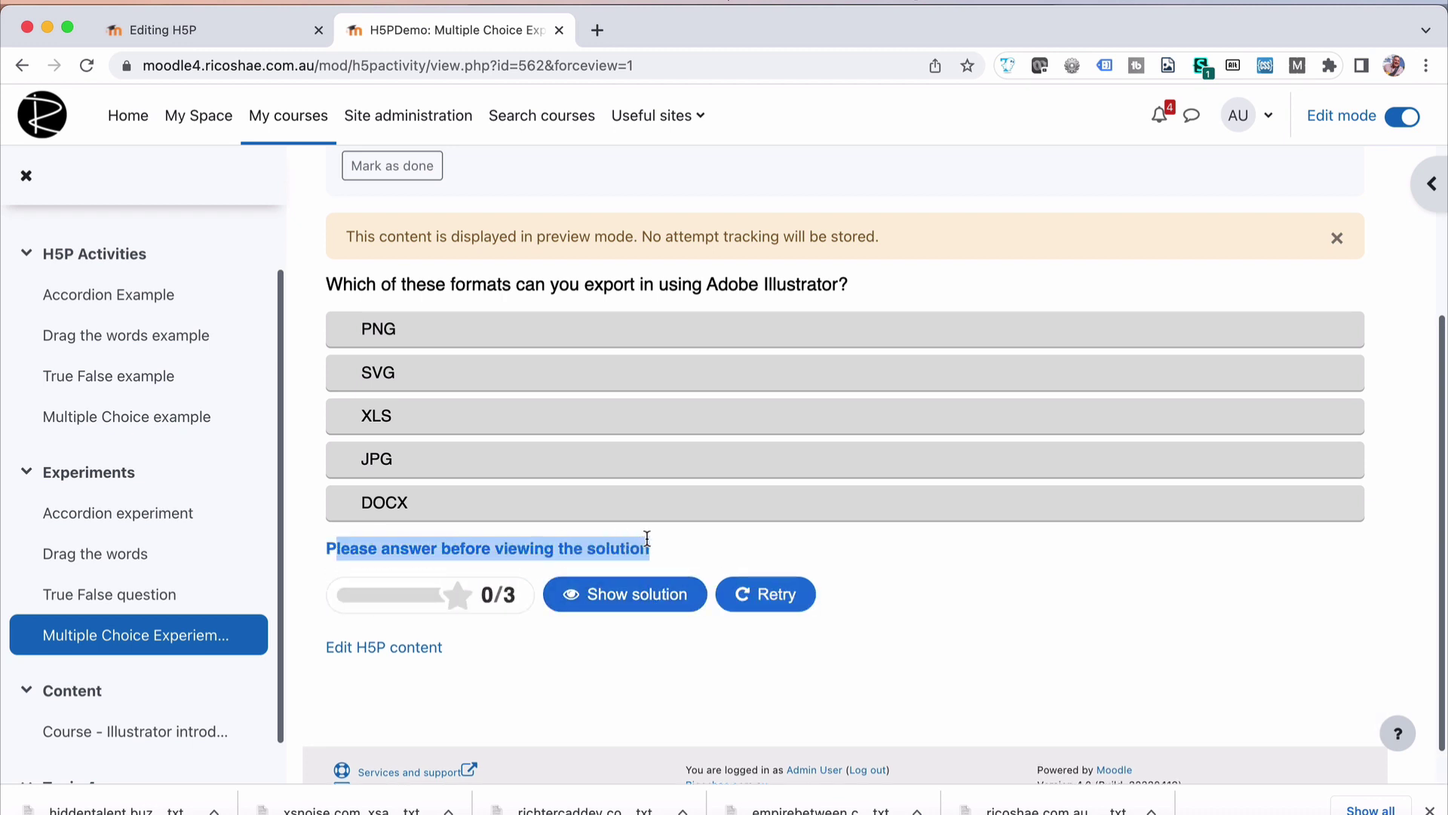
click(647, 537)
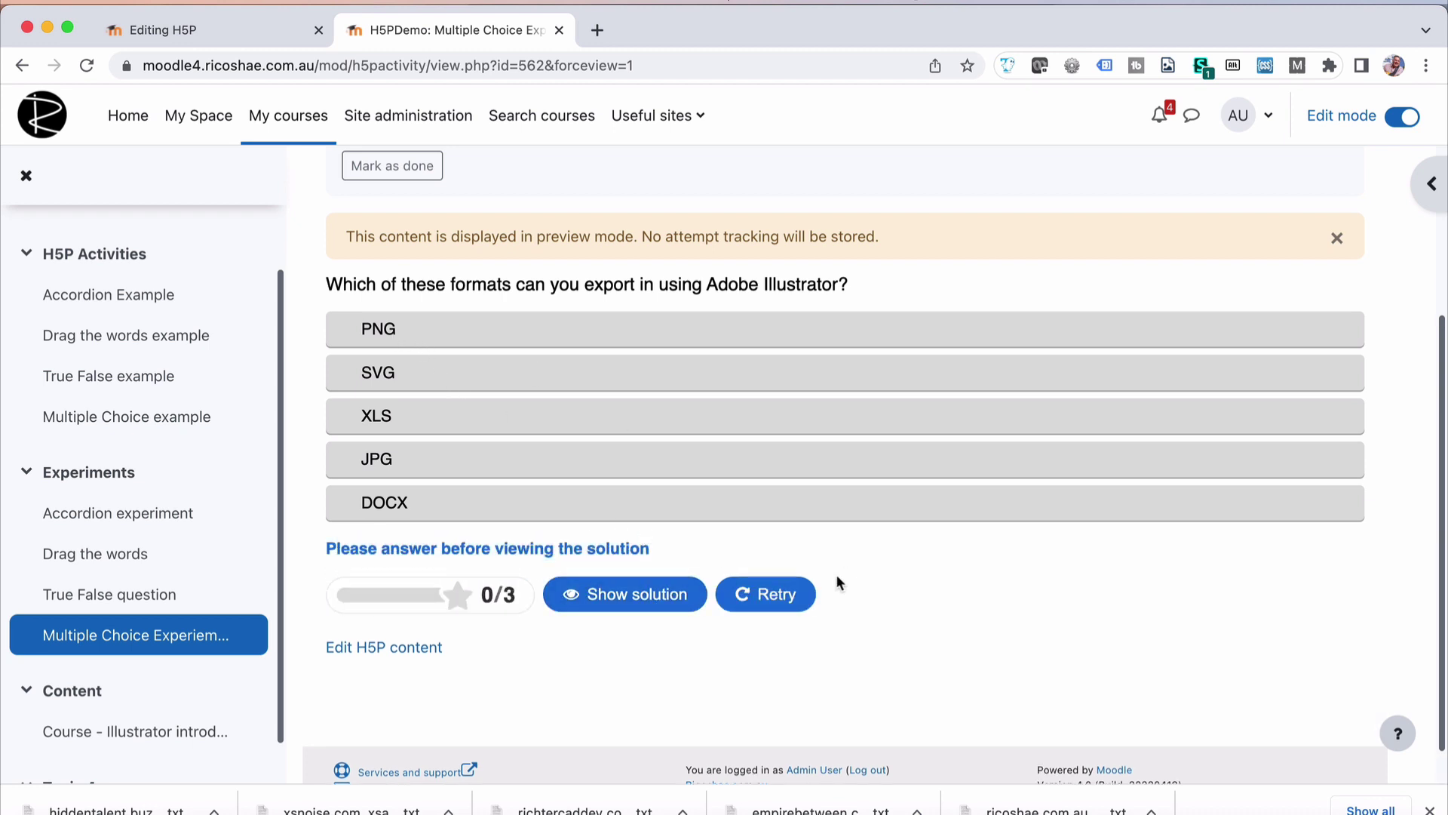
click(785, 606)
click(360, 330)
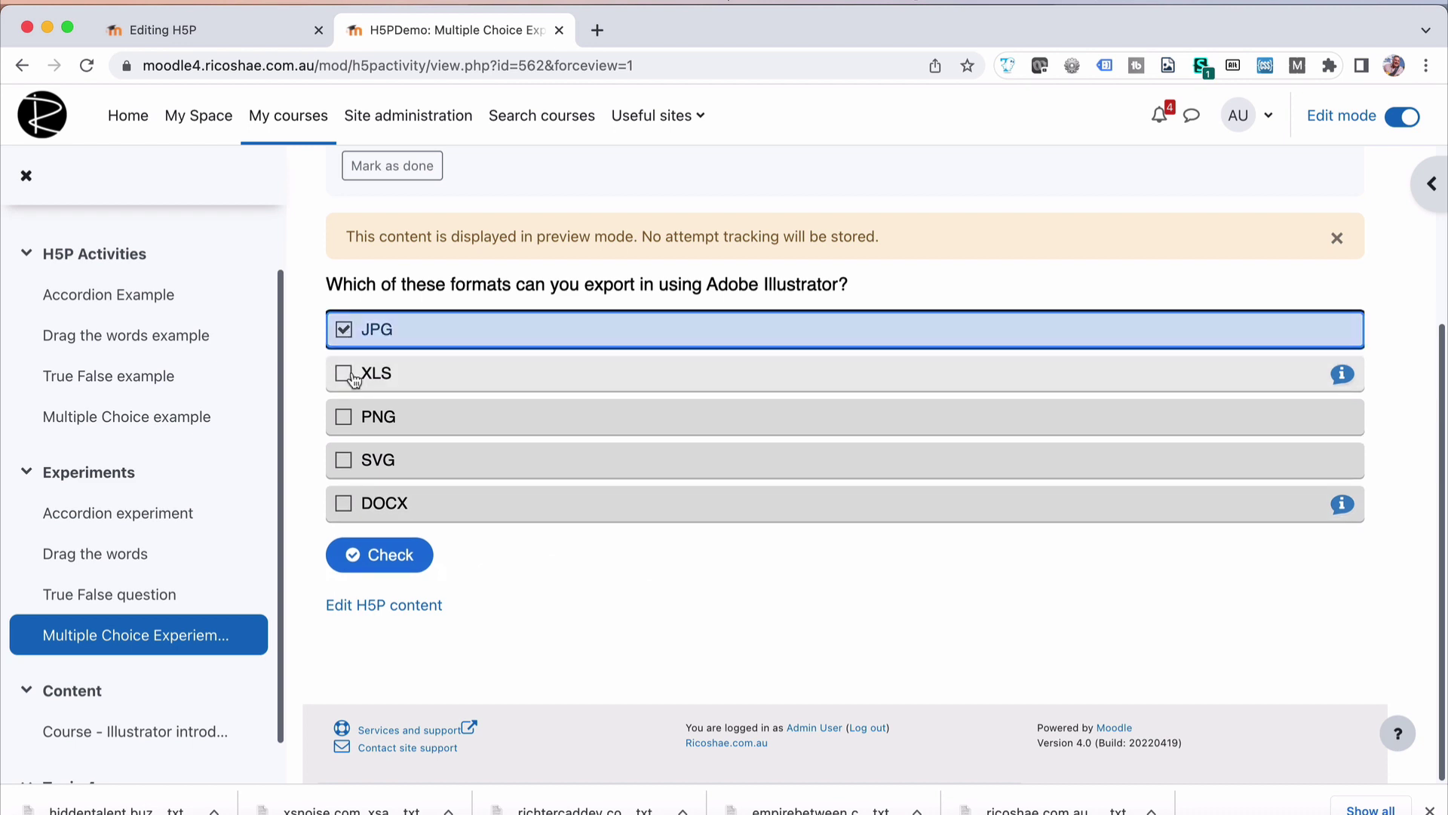
click(383, 547)
click(624, 564)
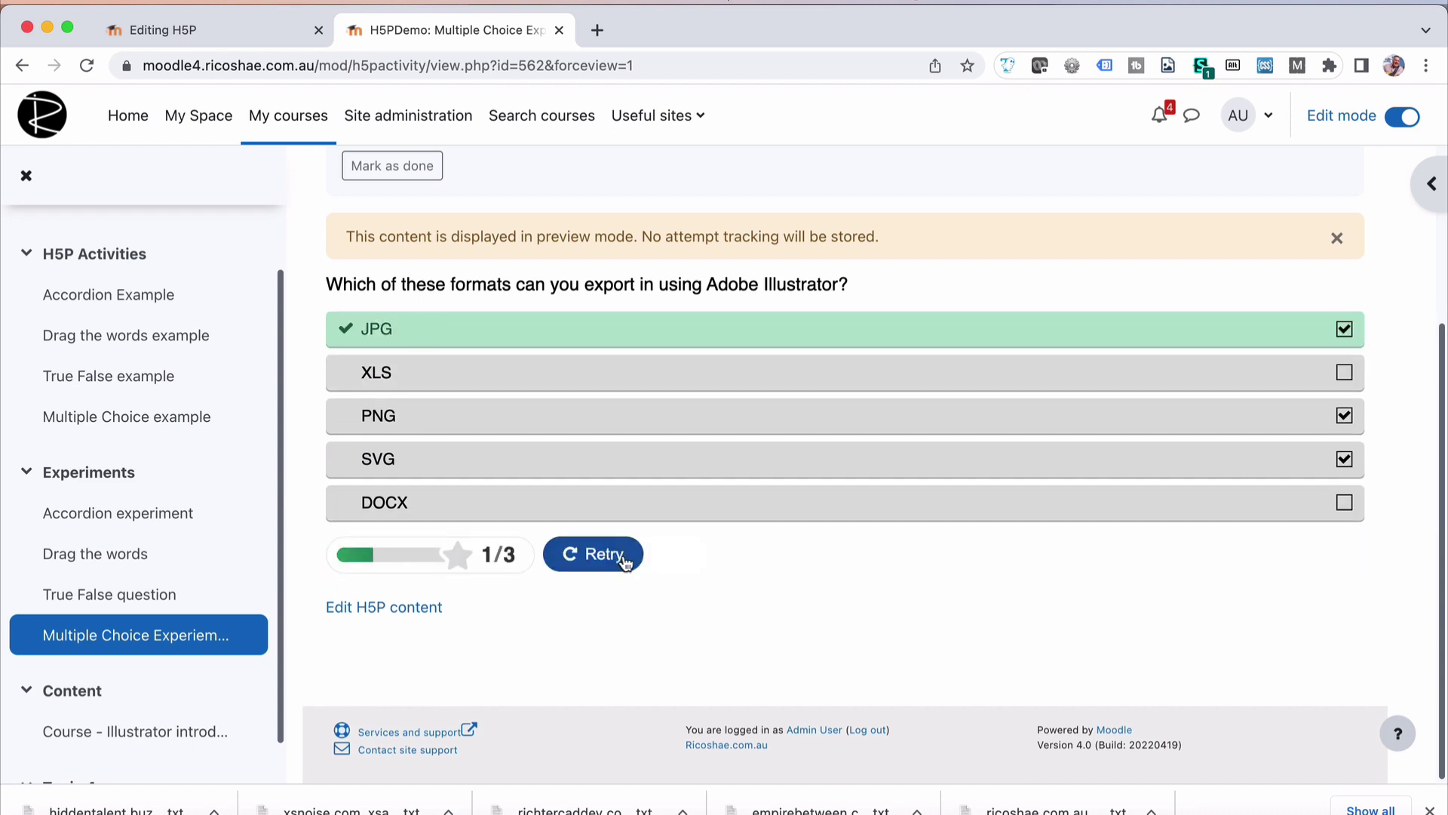
click(573, 560)
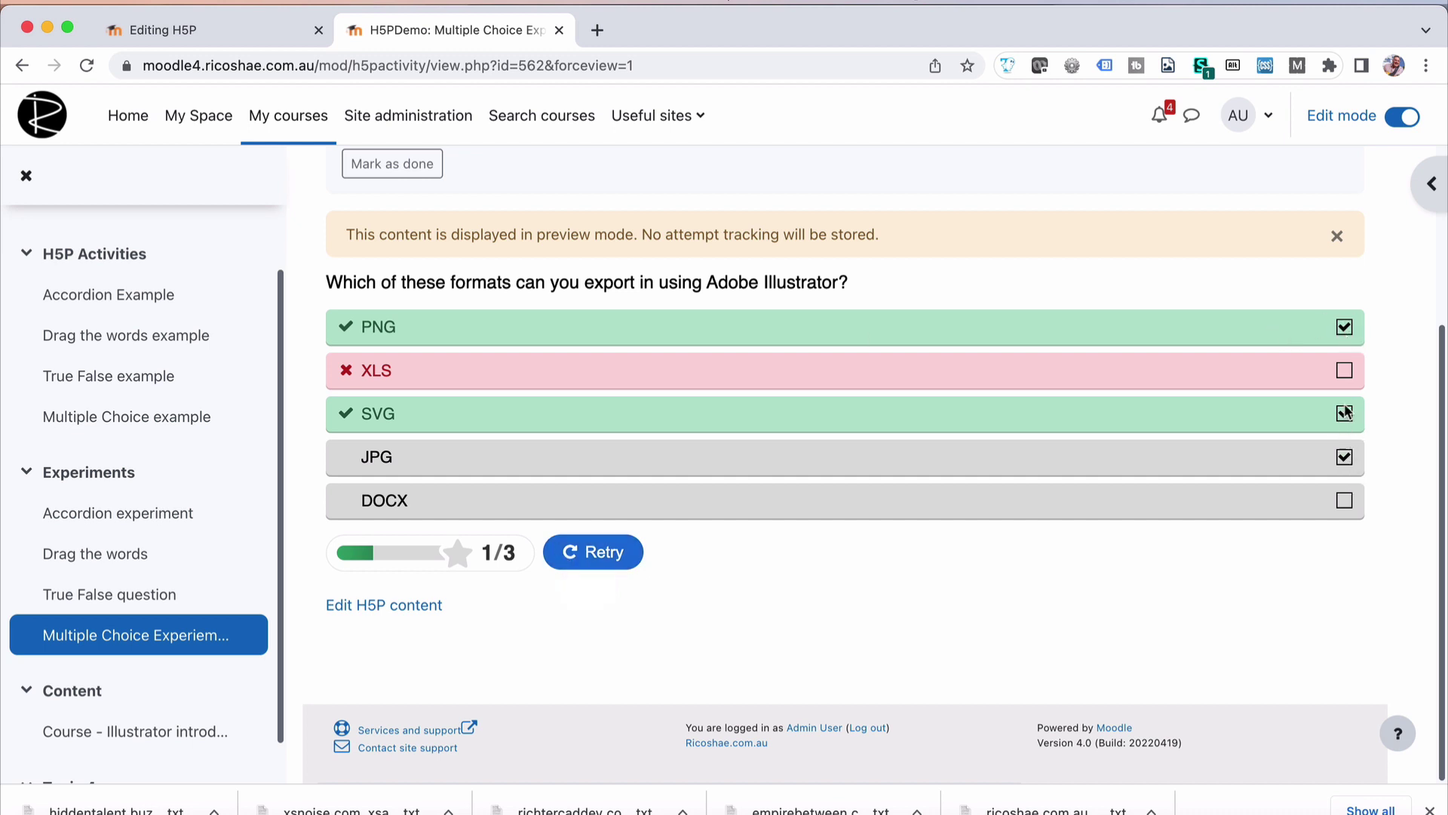
click(604, 559)
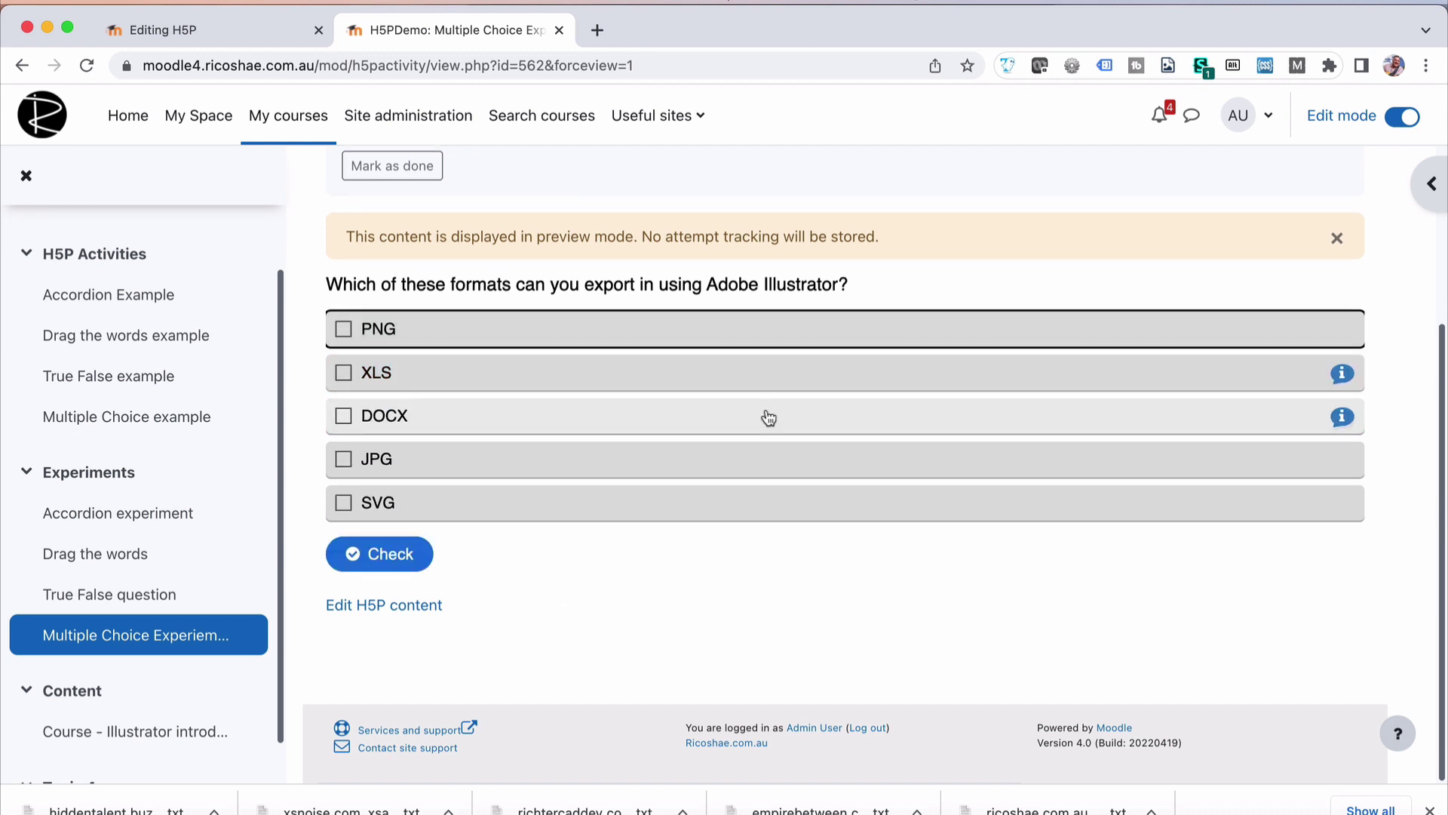
scroll(605, 550, up, 3)
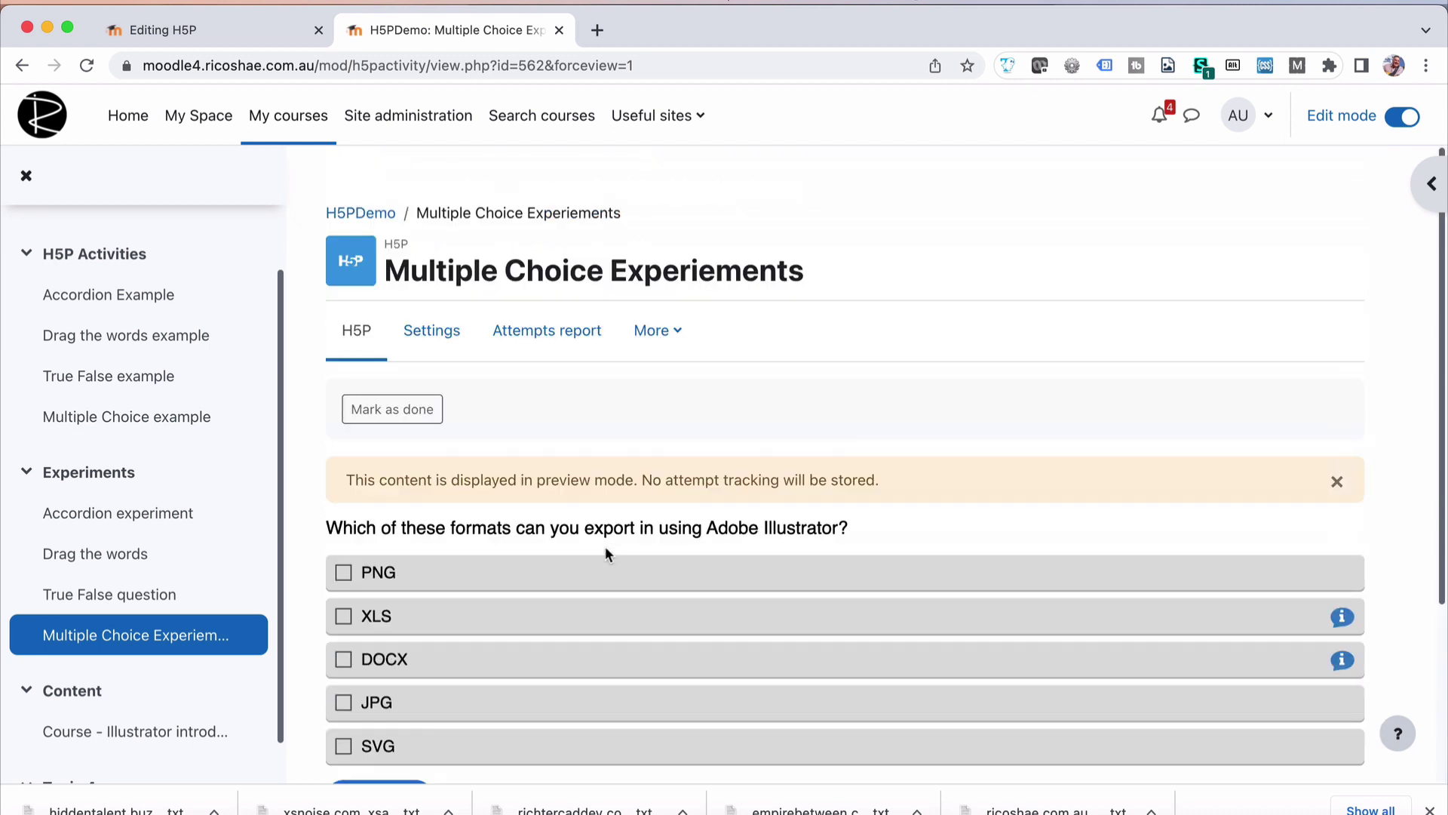